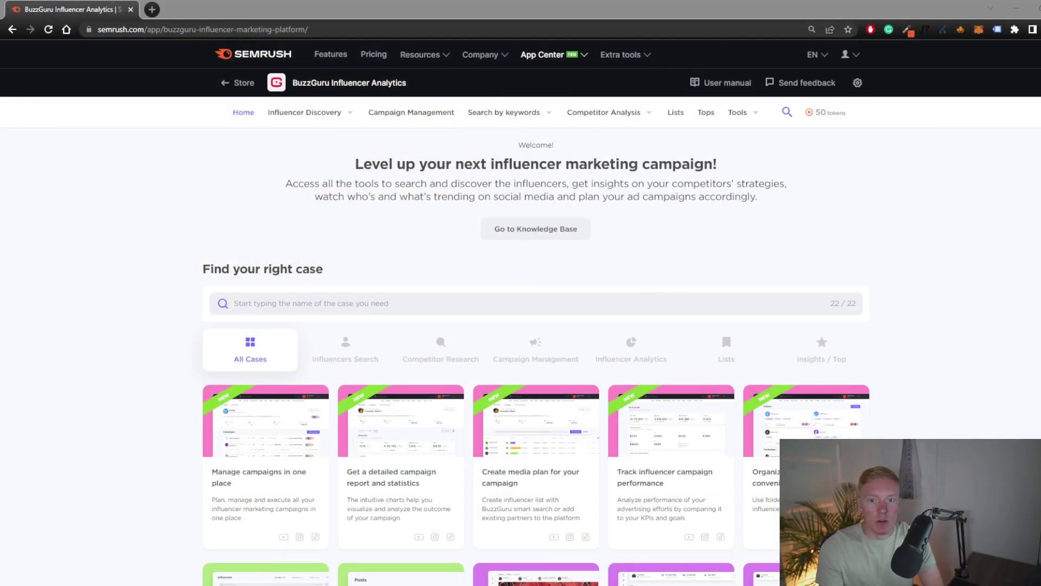
- Look through the use-case cards on the BuzzGuru home page, from campaign management to the Top 100 lists
{"action": "left_click", "coordinate": [742, 126]}
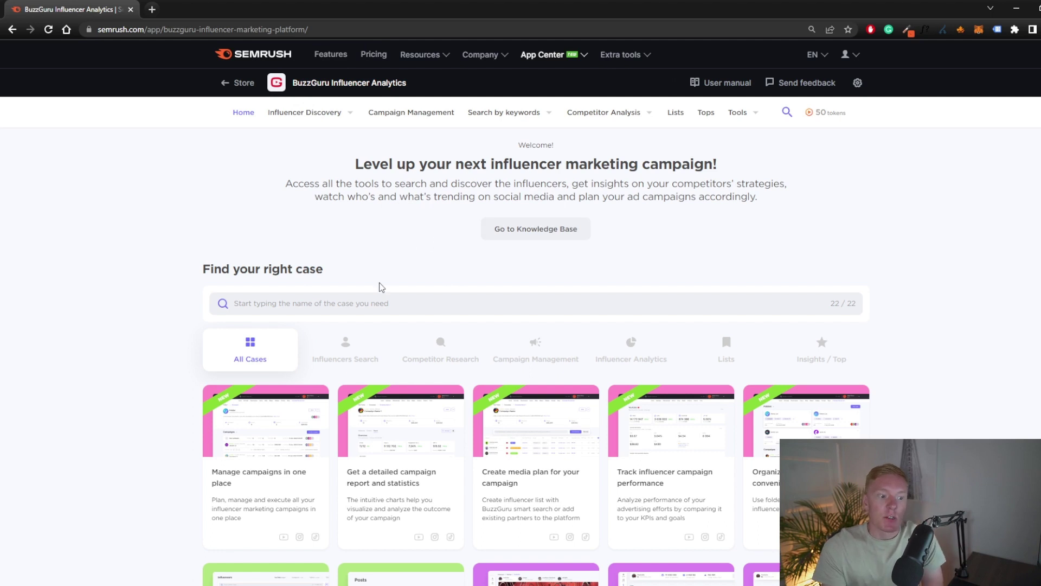
{"action": "scroll", "coordinate": [423, 244], "scroll_direction": "down", "scroll_amount": 2}
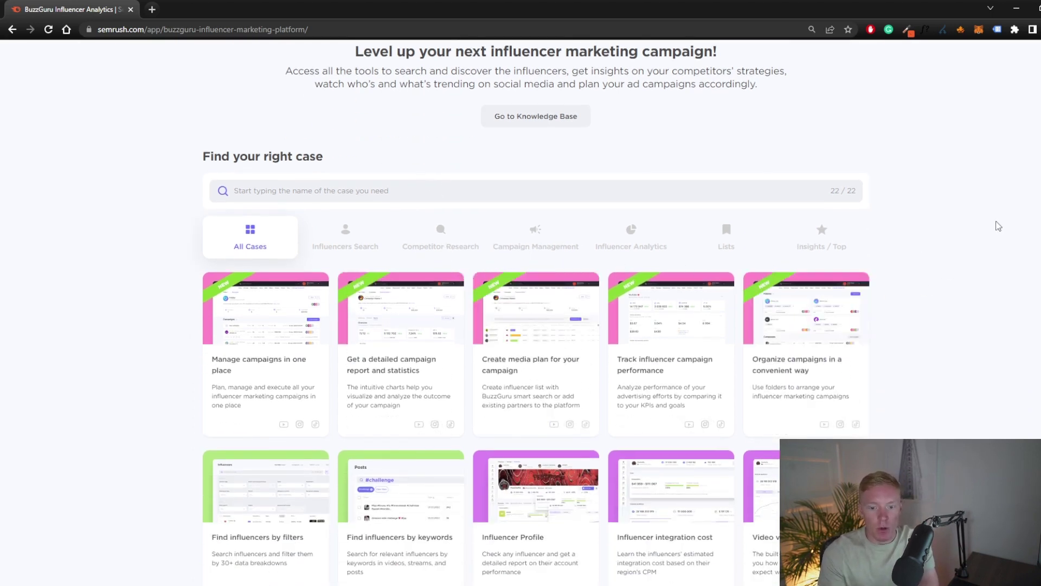
{"action": "scroll", "coordinate": [163, 249], "scroll_direction": "down", "scroll_amount": 1}
{"action": "mouse_move", "coordinate": [255, 243]}
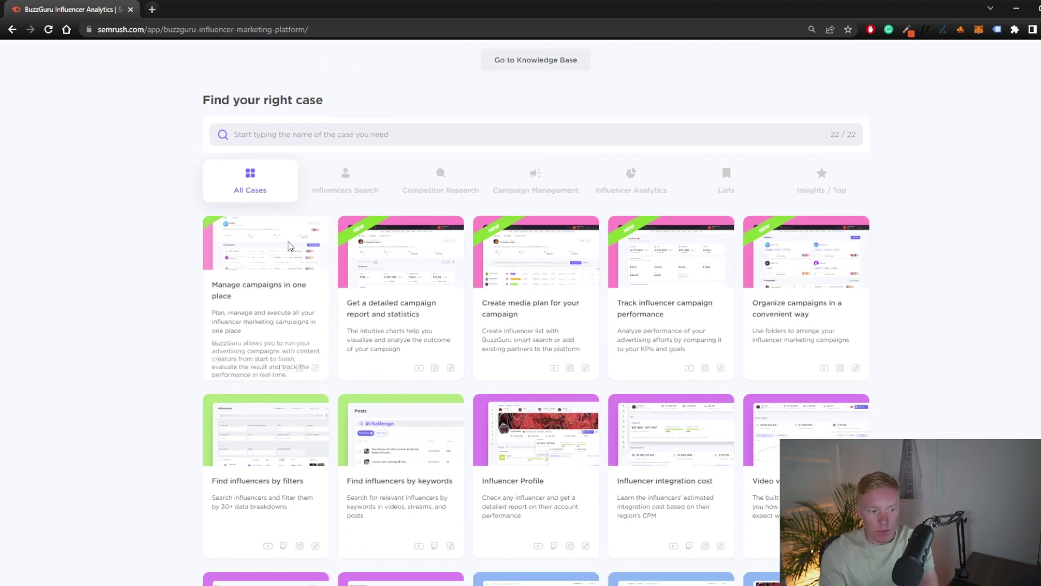
{"action": "mouse_move", "coordinate": [384, 234]}
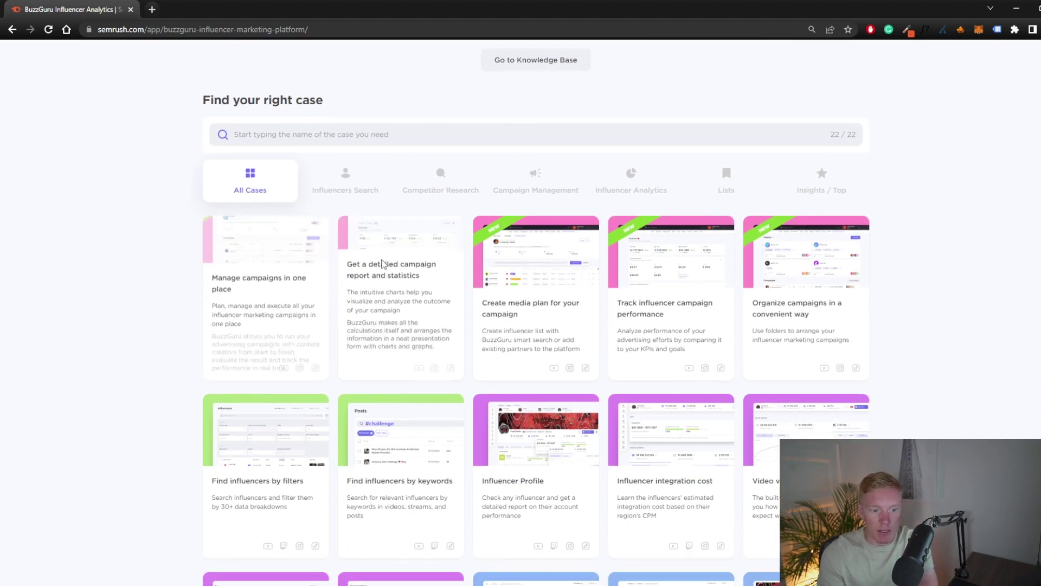
{"action": "left_click_drag", "start_coordinate": [355, 232], "coordinate": [433, 247]}
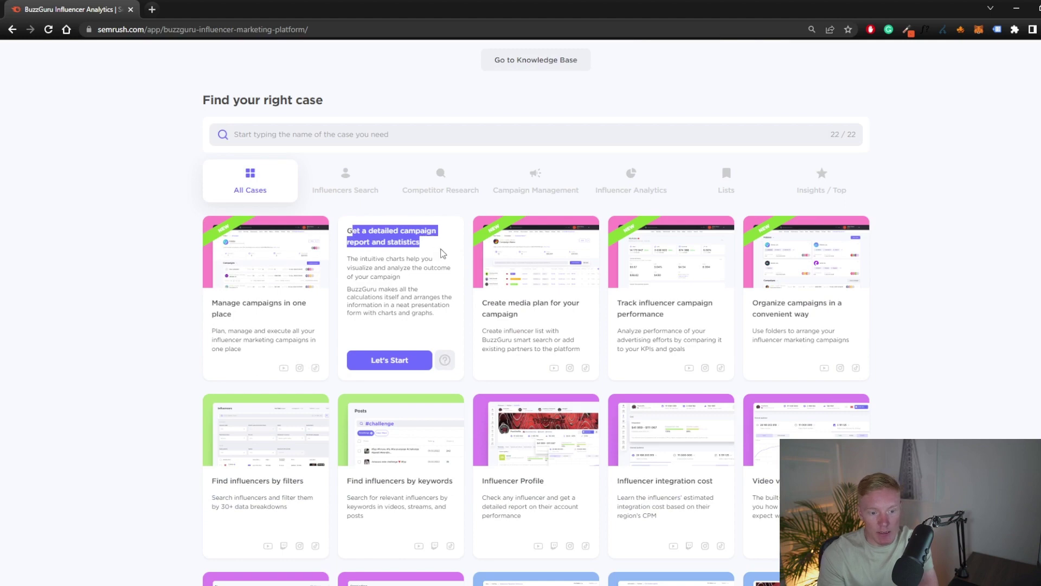
{"action": "mouse_move", "coordinate": [525, 229]}
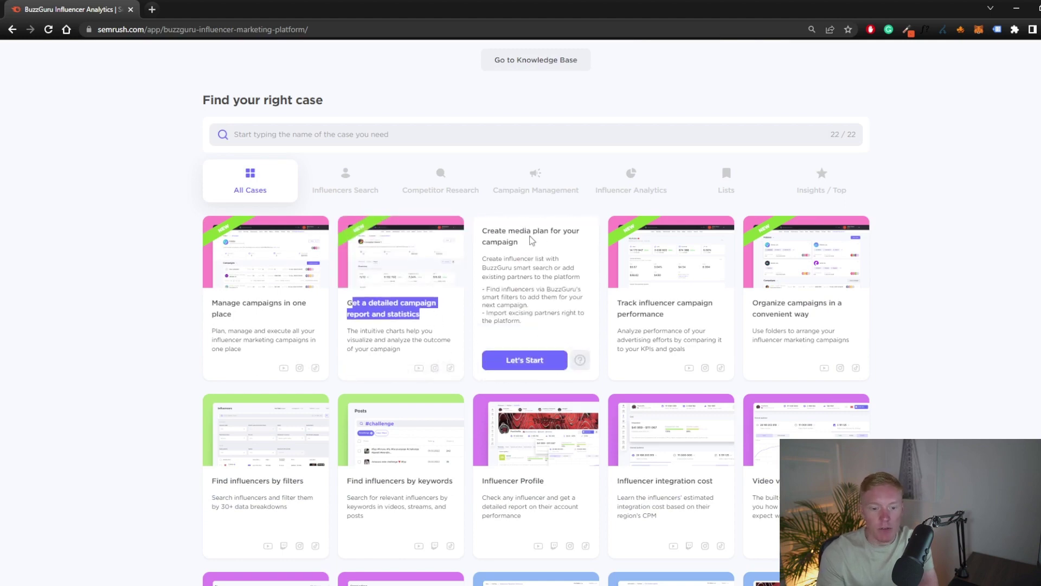
{"action": "mouse_move", "coordinate": [651, 233]}
{"action": "left_click_drag", "start_coordinate": [649, 231], "coordinate": [813, 270]}
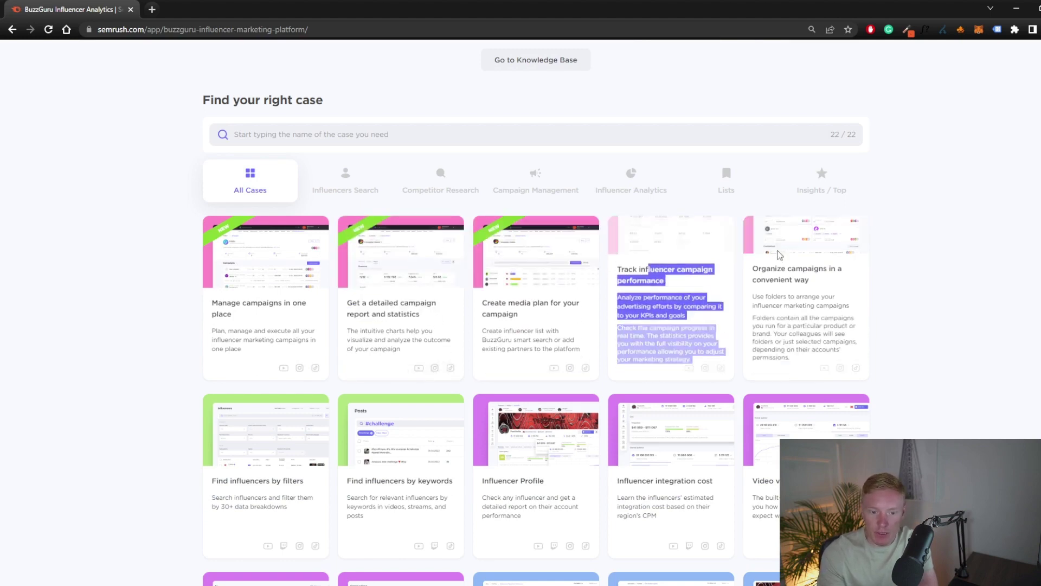
{"action": "left_click", "coordinate": [960, 270]}
{"action": "scroll", "coordinate": [922, 282], "scroll_direction": "down", "scroll_amount": 2}
{"action": "mouse_move", "coordinate": [507, 297]}
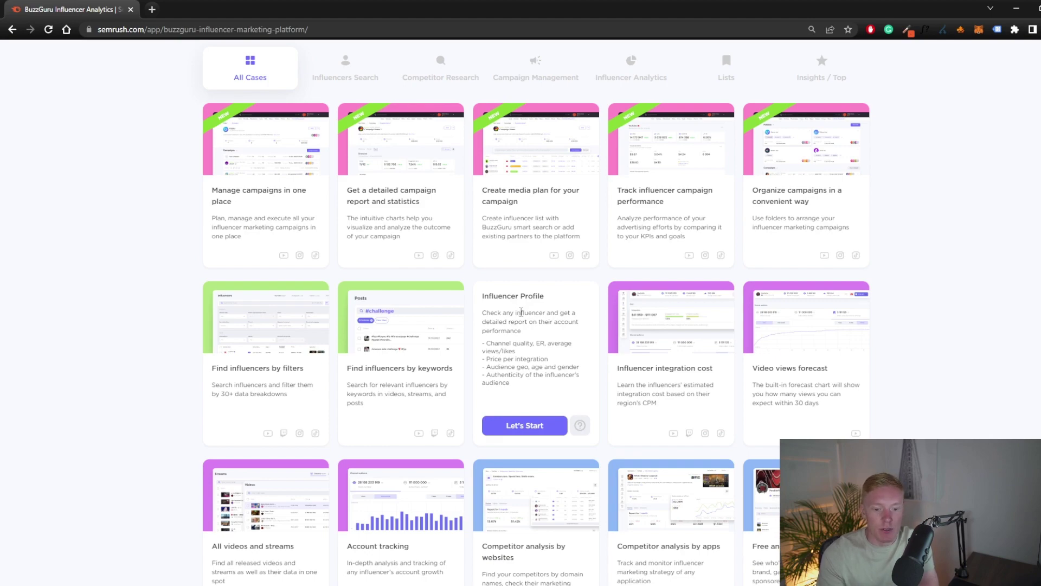
{"action": "scroll", "coordinate": [542, 336], "scroll_direction": "down", "scroll_amount": 2}
{"action": "scroll", "coordinate": [650, 304], "scroll_direction": "down", "scroll_amount": 10}
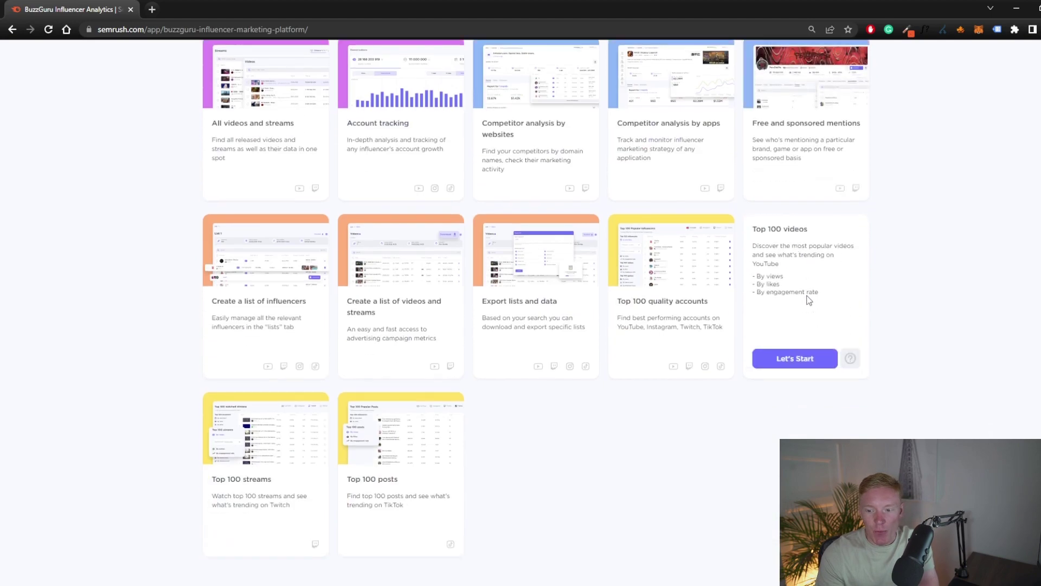
{"action": "scroll", "coordinate": [544, 219], "scroll_direction": "up", "scroll_amount": 14}
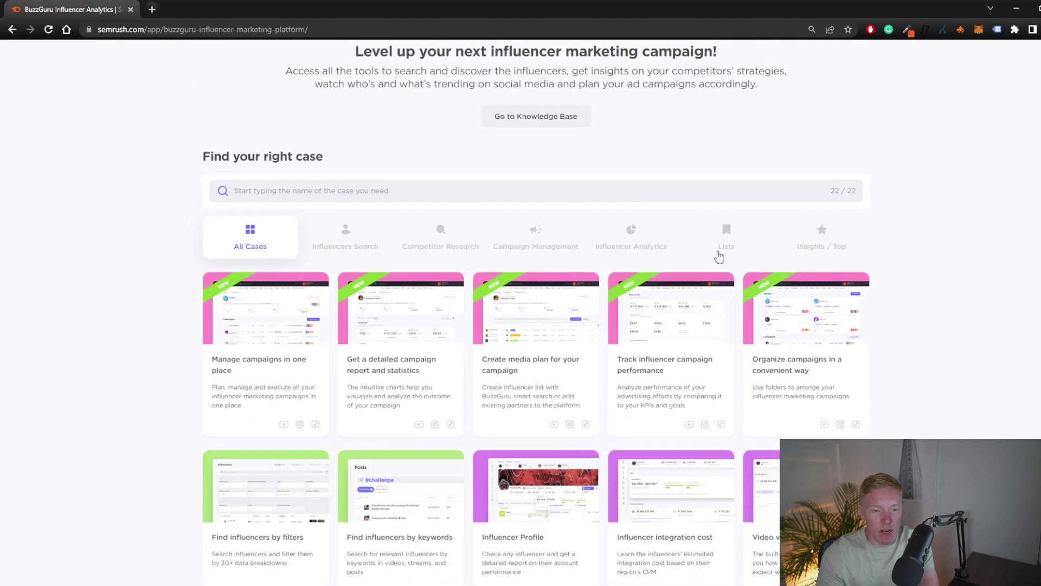
{"action": "scroll", "coordinate": [535, 297], "scroll_direction": "up", "scroll_amount": 2}
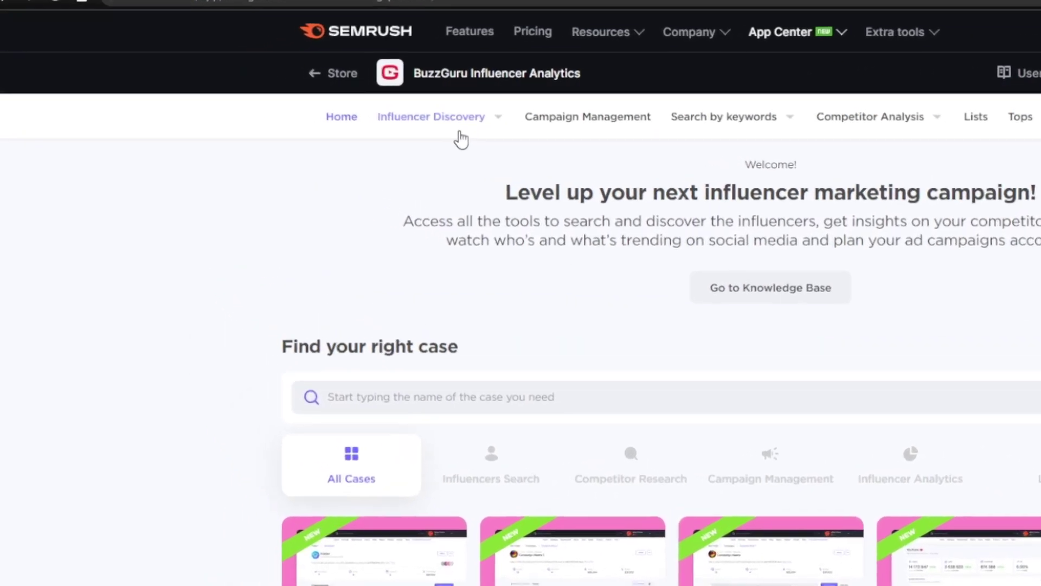
- Open Influencer Discovery and review the subscribers and views columns of the YouTube influencers list
{"action": "mouse_move", "coordinate": [324, 126]}
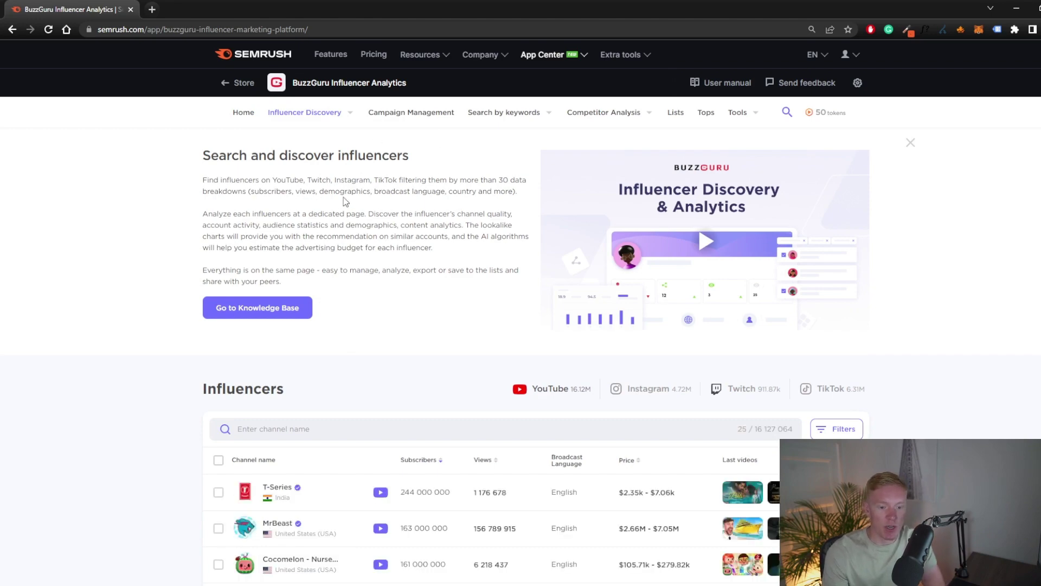
{"action": "scroll", "coordinate": [350, 206], "scroll_direction": "down", "scroll_amount": 2}
{"action": "scroll", "coordinate": [336, 240], "scroll_direction": "down", "scroll_amount": 3}
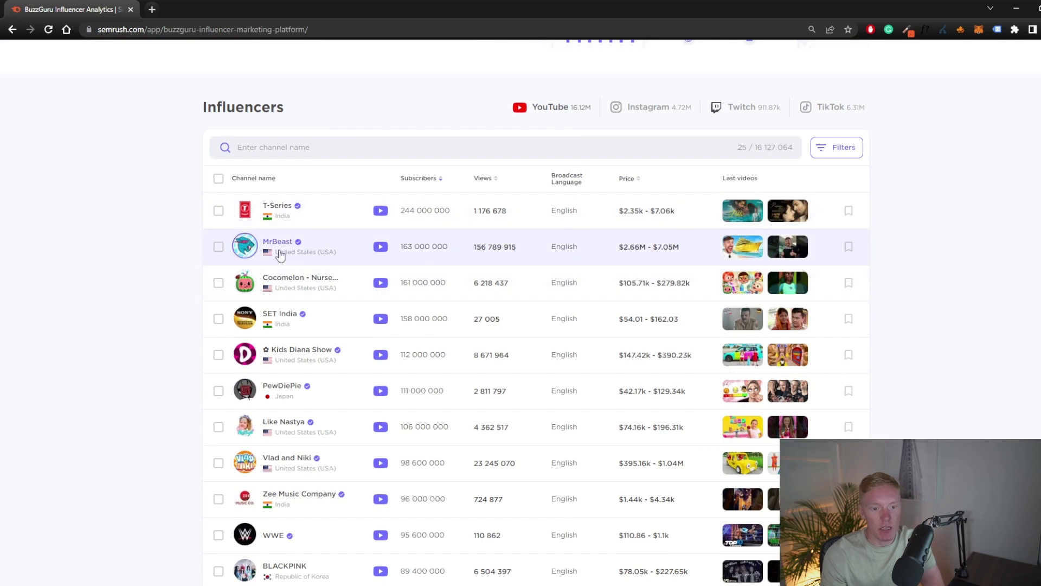
{"action": "scroll", "coordinate": [327, 243], "scroll_direction": "up", "scroll_amount": 2}
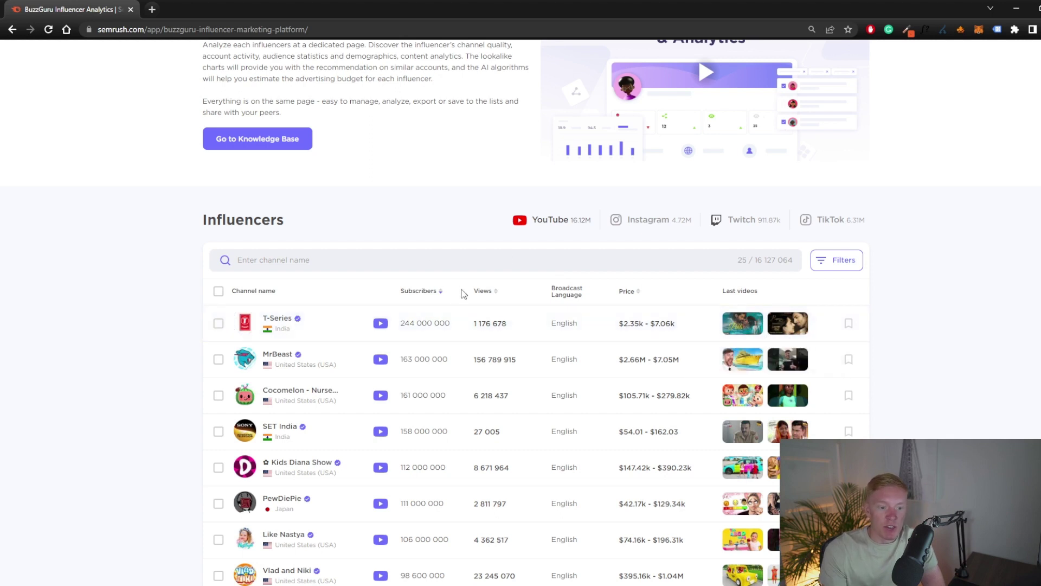
{"action": "left_click_drag", "start_coordinate": [392, 327], "coordinate": [506, 325]}
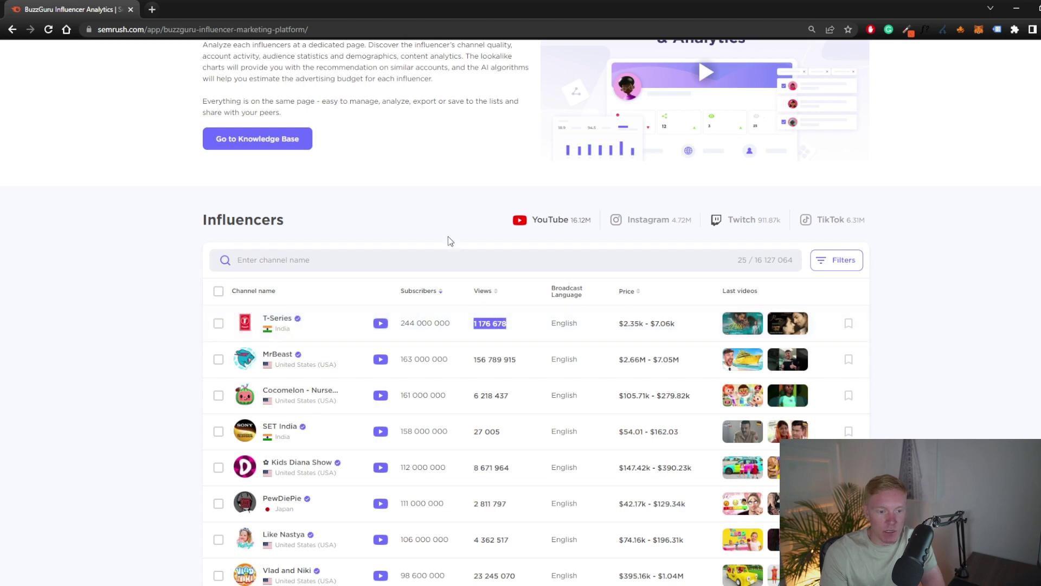
{"action": "left_click", "coordinate": [457, 327]}
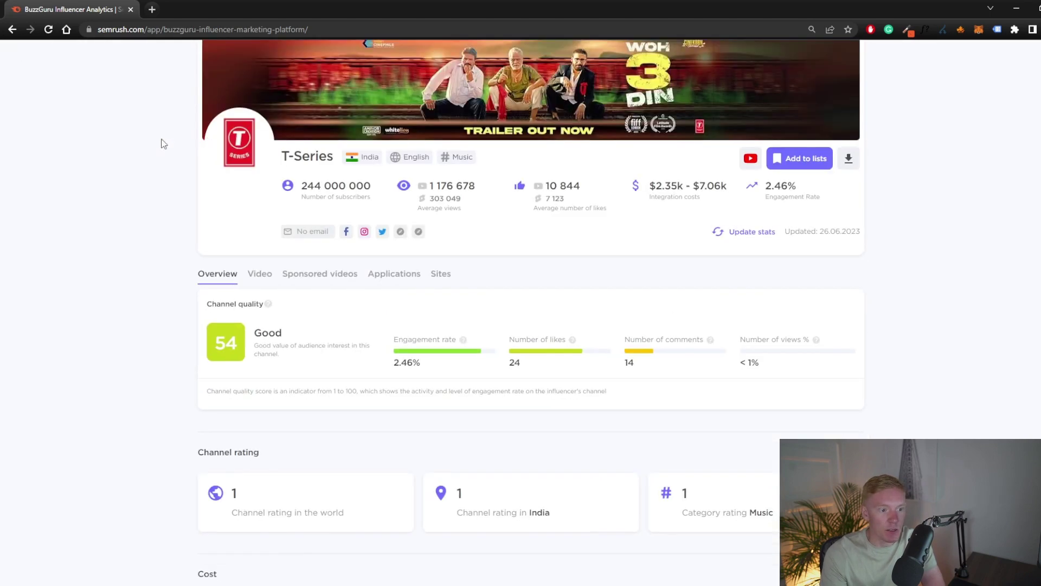
{"action": "left_click", "coordinate": [12, 29]}
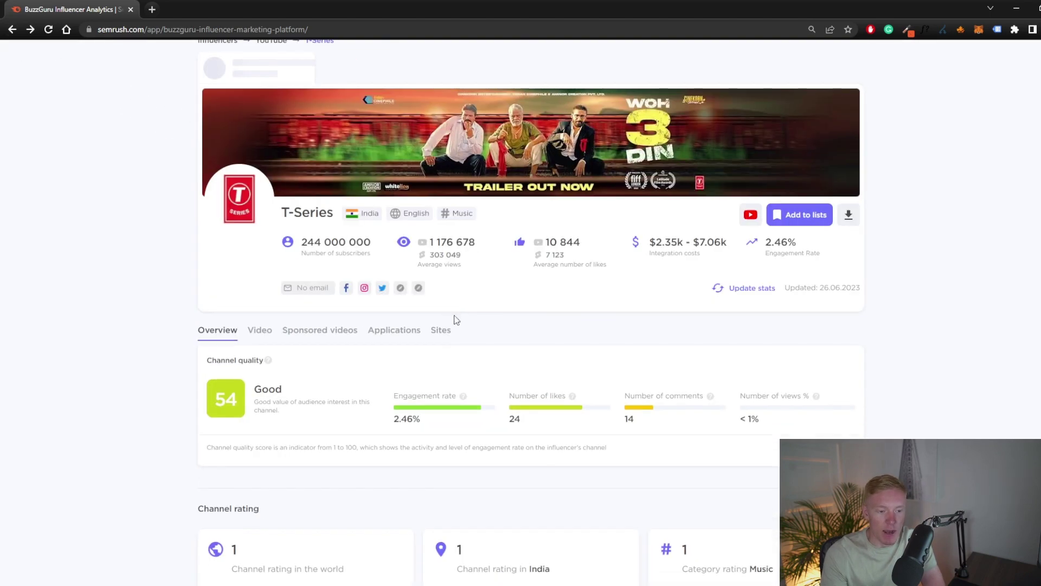
{"action": "left_click", "coordinate": [12, 29]}
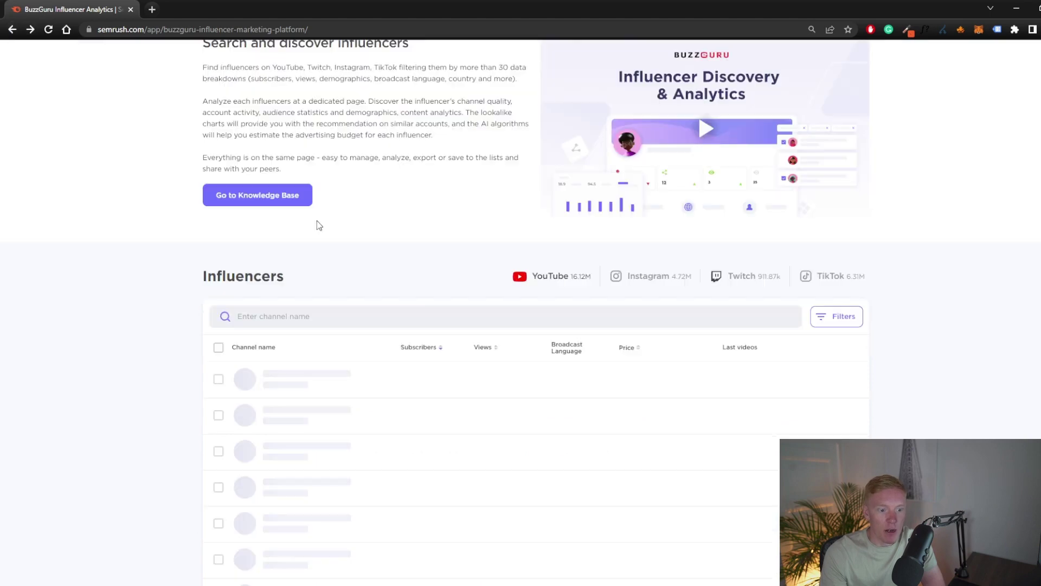
- Open the PewDiePie channel profile from the YouTube influencers list
{"action": "scroll", "coordinate": [374, 267], "scroll_direction": "down", "scroll_amount": 2}
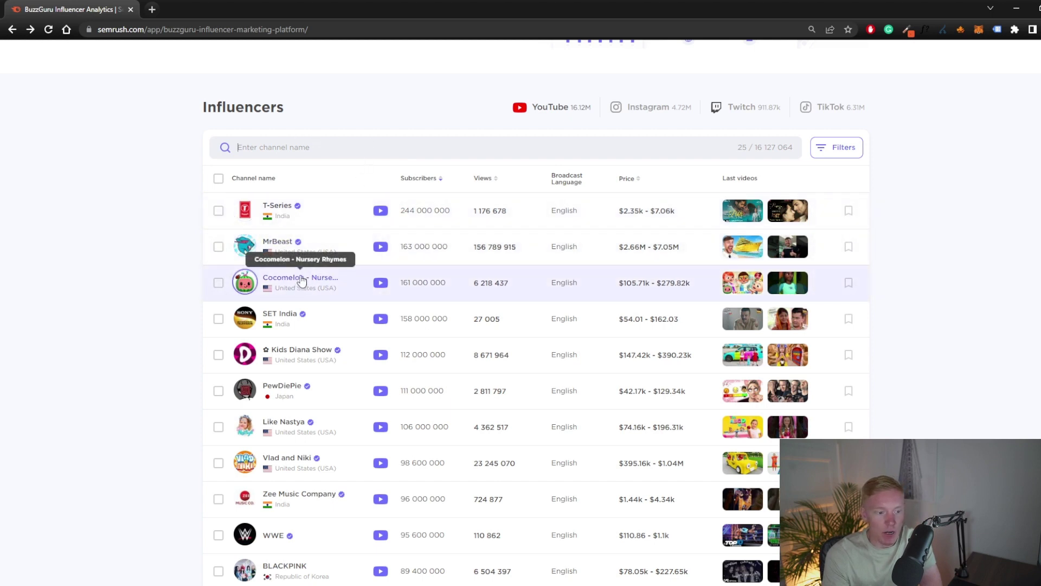
{"action": "left_click", "coordinate": [304, 394]}
{"action": "scroll", "coordinate": [290, 253], "scroll_direction": "up", "scroll_amount": 5}
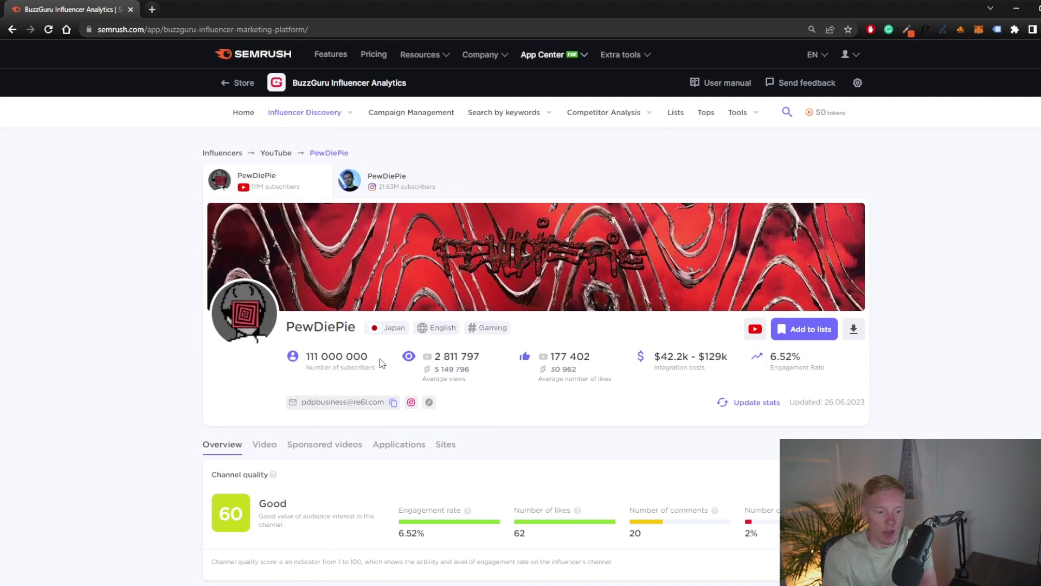
- Examine the summary statistics in the PewDiePie profile header, focusing on integration costs and engagement rate
{"action": "scroll", "coordinate": [494, 315], "scroll_direction": "down", "scroll_amount": 1}
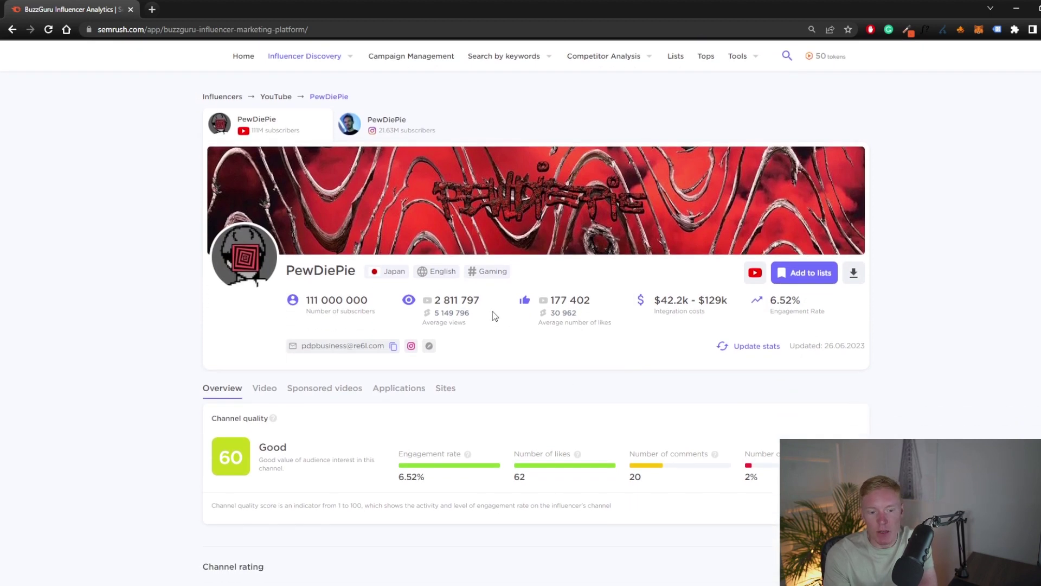
{"action": "left_click_drag", "start_coordinate": [717, 320], "coordinate": [656, 300]}
{"action": "left_click", "coordinate": [710, 319]}
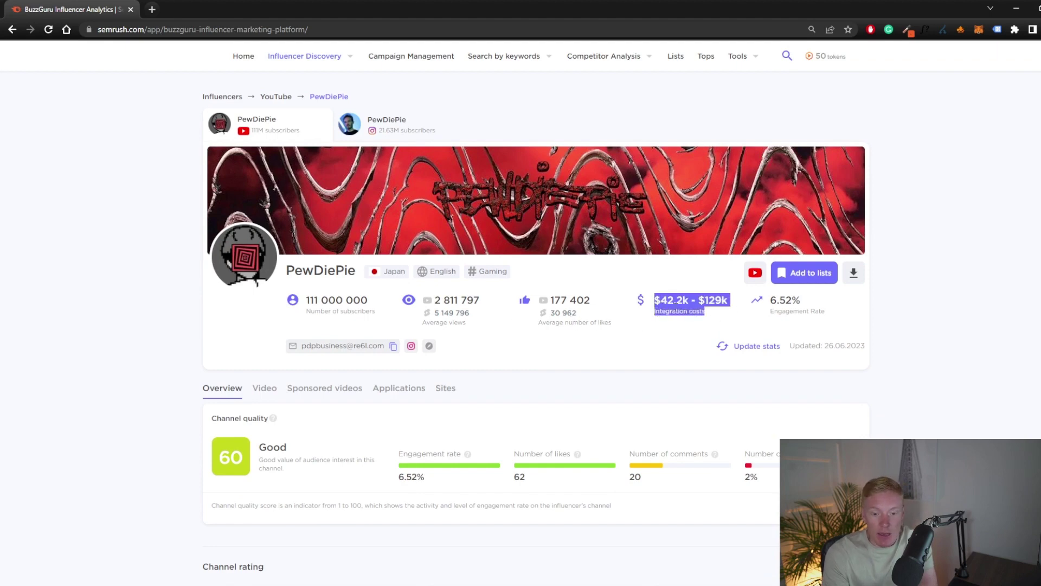
{"action": "left_click", "coordinate": [715, 315]}
{"action": "left_click_drag", "start_coordinate": [733, 302], "coordinate": [660, 300]}
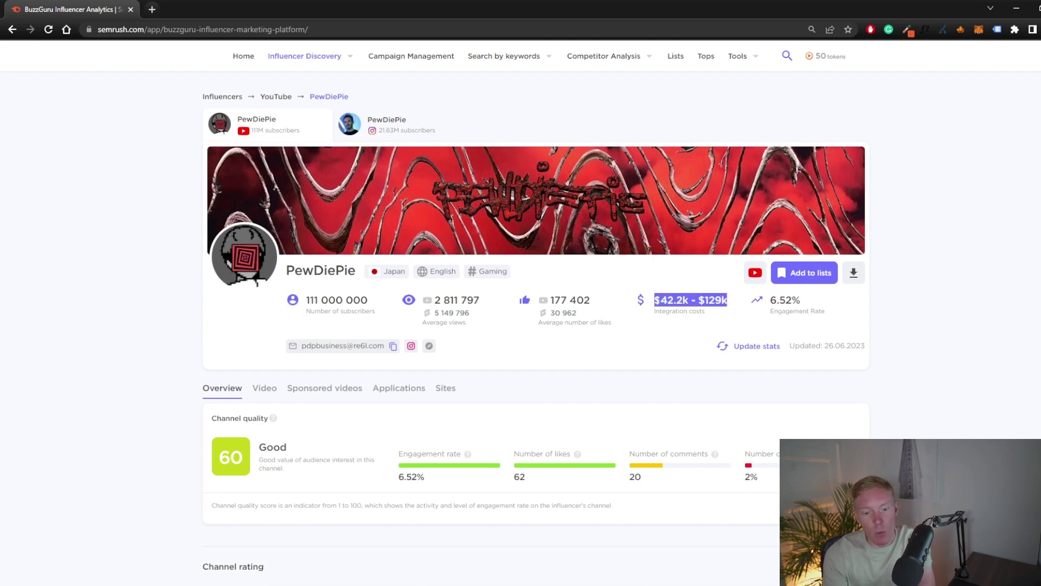
{"action": "left_click", "coordinate": [669, 279]}
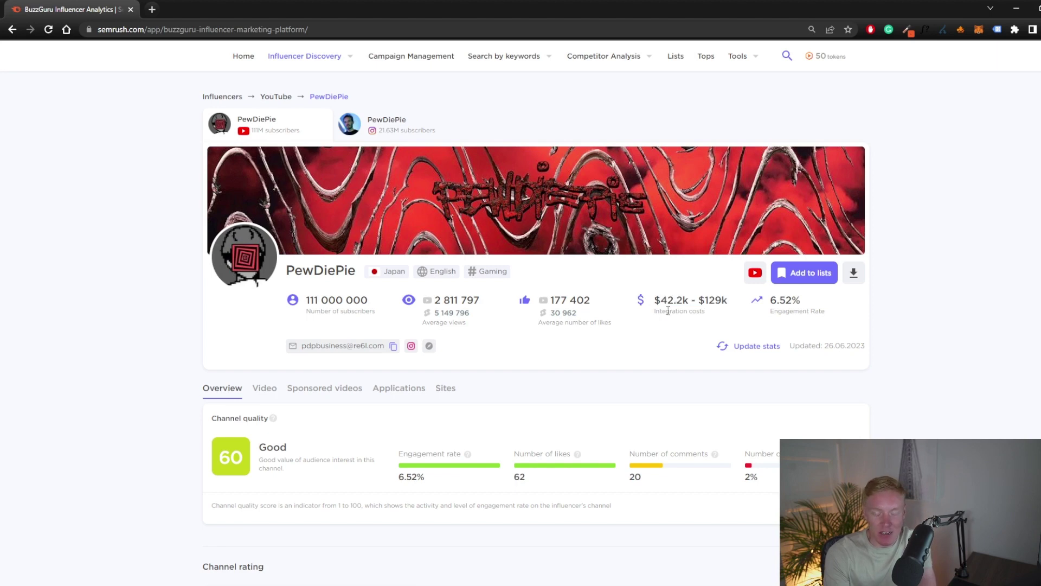
{"action": "mouse_move", "coordinate": [660, 299]}
{"action": "left_mouse_down"}
{"action": "mouse_move", "coordinate": [722, 303]}
{"action": "mouse_move", "coordinate": [657, 299]}
{"action": "left_mouse_up"}
{"action": "left_click", "coordinate": [717, 304]}
{"action": "left_click", "coordinate": [689, 312]}
{"action": "left_click_drag", "start_coordinate": [770, 296], "coordinate": [827, 317]}
{"action": "left_click", "coordinate": [826, 314]}
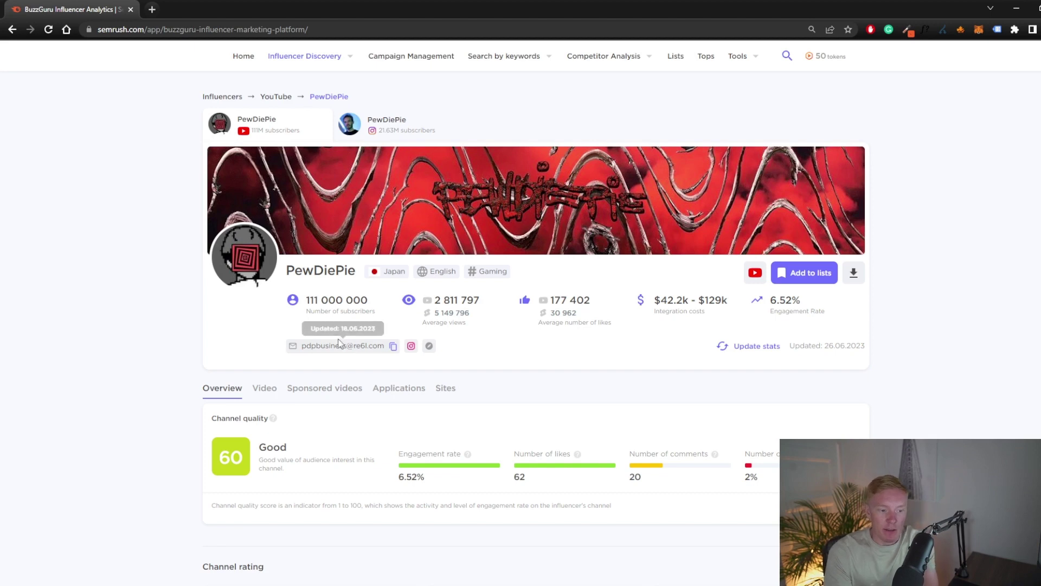
- Review the channel quality score and its engagement, likes, comments and views ratings in the profile overview
{"action": "scroll", "coordinate": [339, 343], "scroll_direction": "down", "scroll_amount": 2}
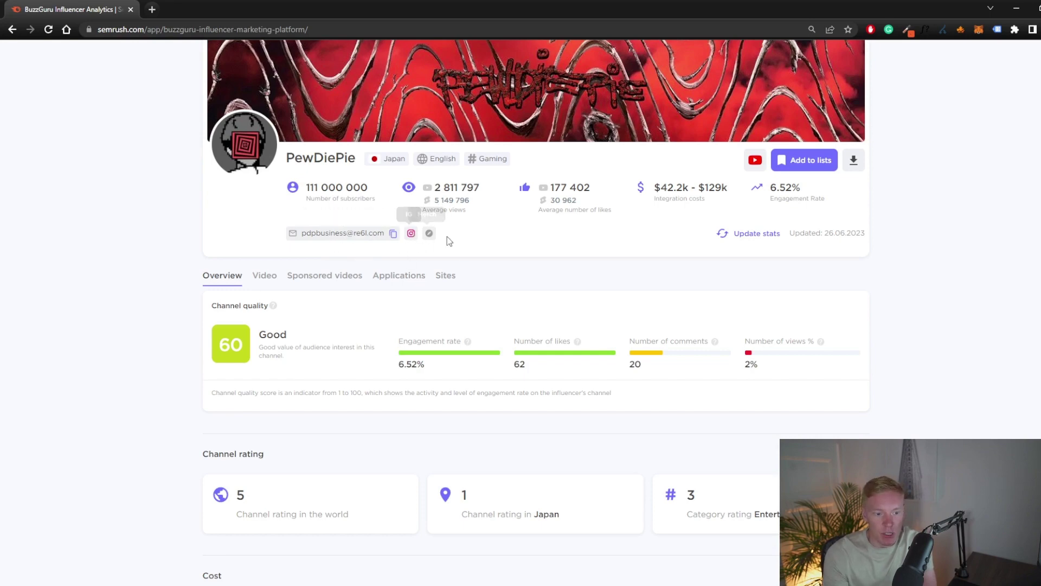
{"action": "left_click_drag", "start_coordinate": [174, 297], "coordinate": [918, 365]}
{"action": "left_click", "coordinate": [428, 393]}
{"action": "scroll", "coordinate": [214, 303], "scroll_direction": "down", "scroll_amount": 2}
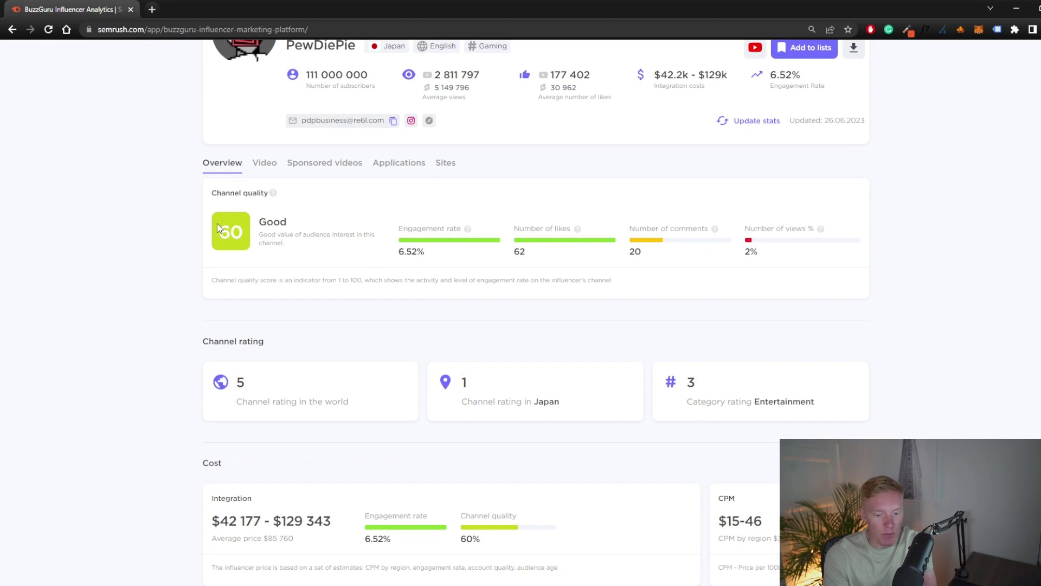
- Examine the profile's cost, audience growth, content analytics, video analytics and brand mentions sections
{"action": "scroll", "coordinate": [246, 205], "scroll_direction": "down", "scroll_amount": 9}
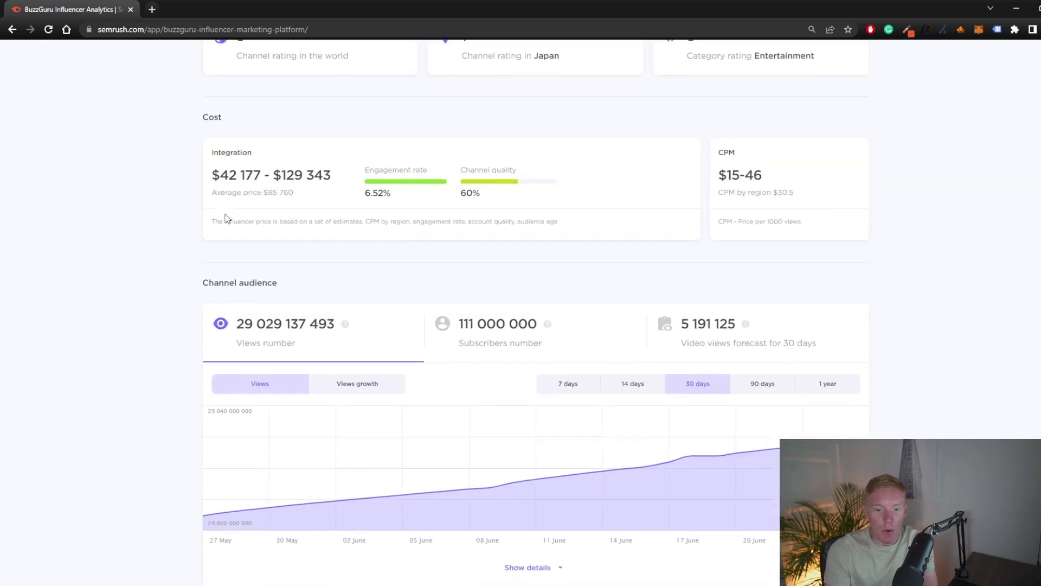
{"action": "scroll", "coordinate": [162, 170], "scroll_direction": "down", "scroll_amount": 3}
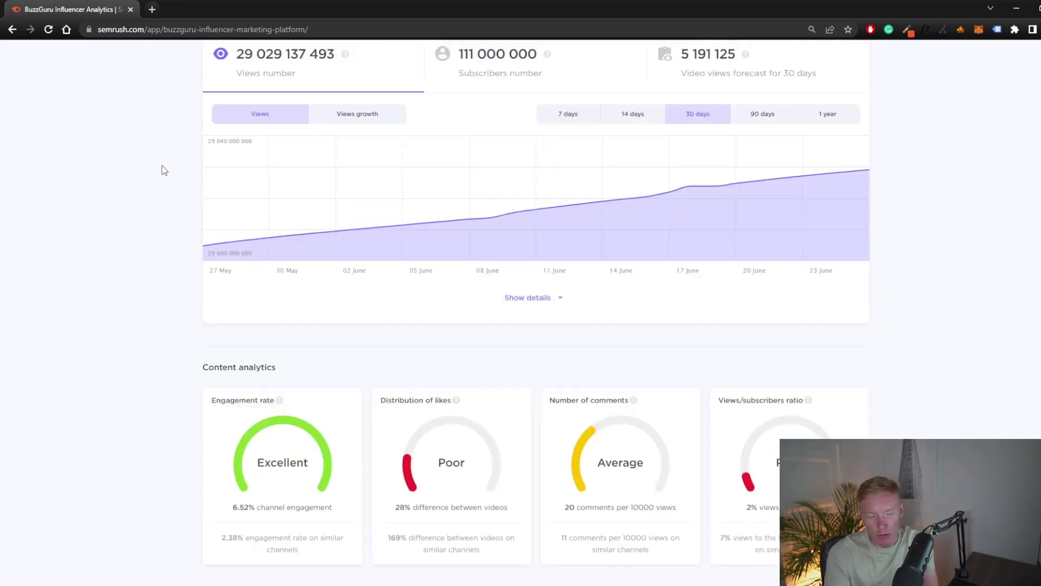
{"action": "scroll", "coordinate": [323, 210], "scroll_direction": "down", "scroll_amount": 4}
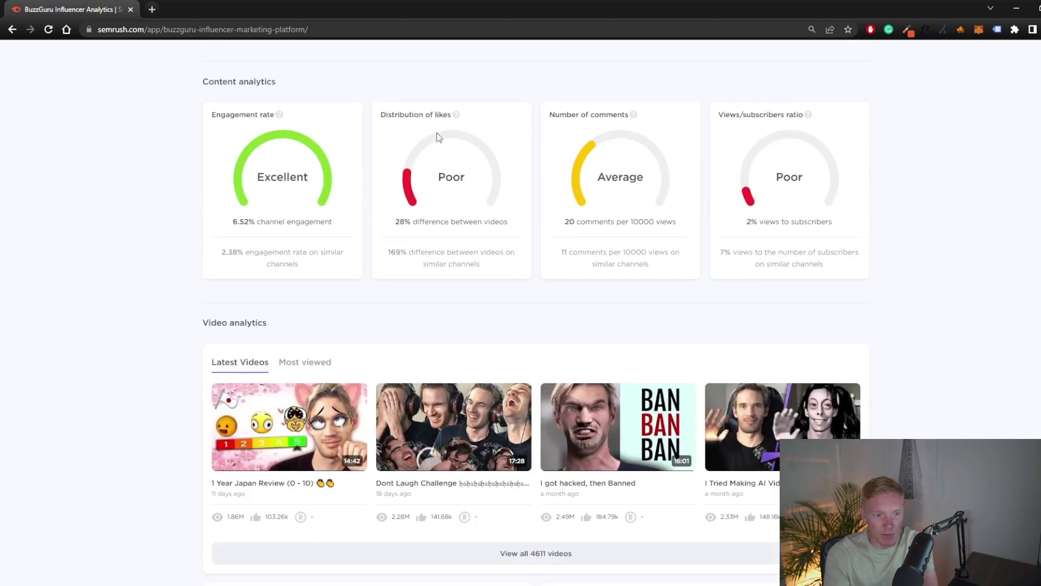
{"action": "scroll", "coordinate": [191, 269], "scroll_direction": "down", "scroll_amount": 12}
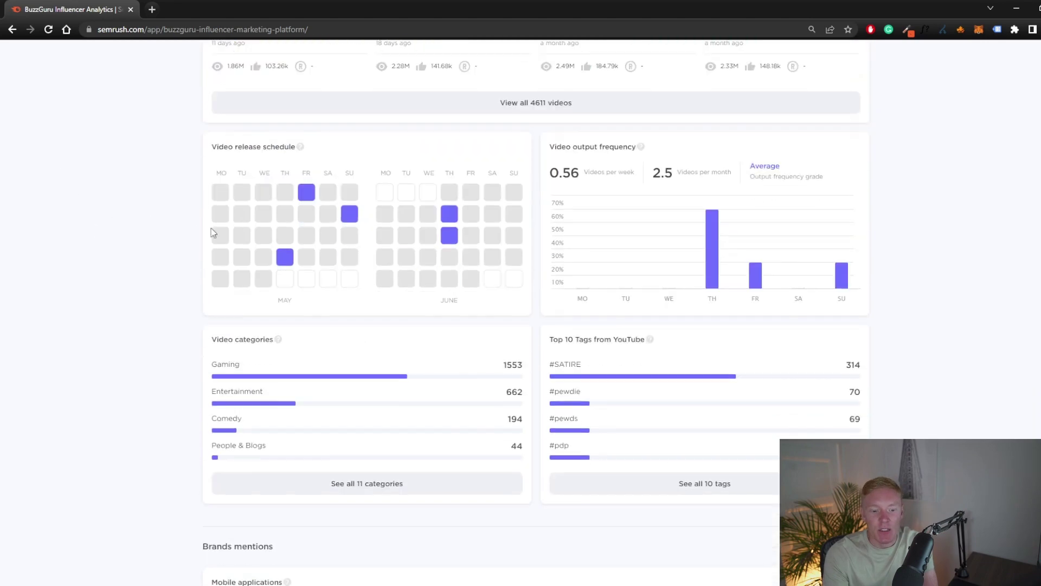
{"action": "scroll", "coordinate": [518, 213], "scroll_direction": "up", "scroll_amount": 2}
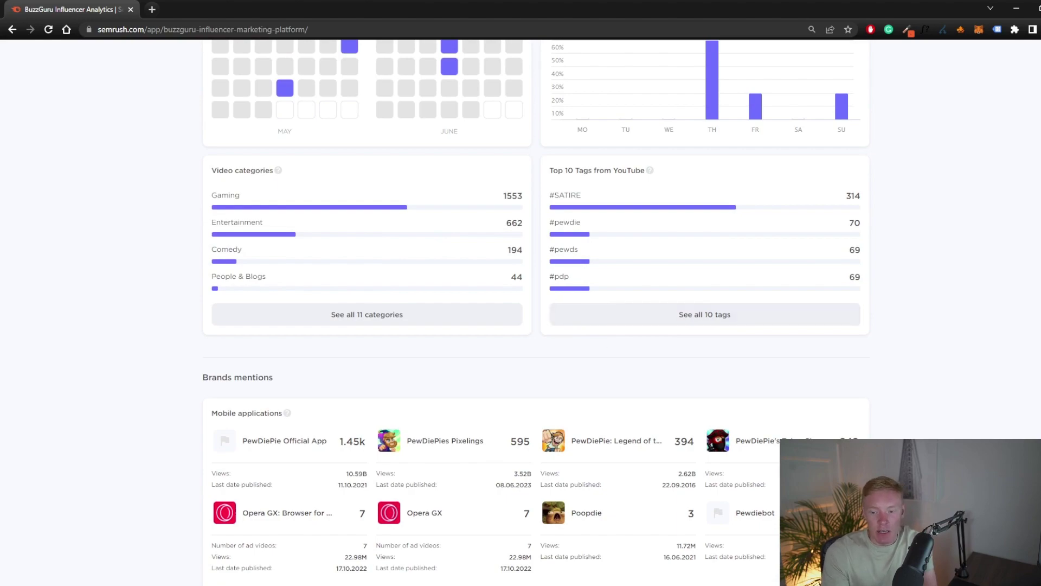
{"action": "scroll", "coordinate": [1040, 176], "scroll_direction": "up", "scroll_amount": 20}
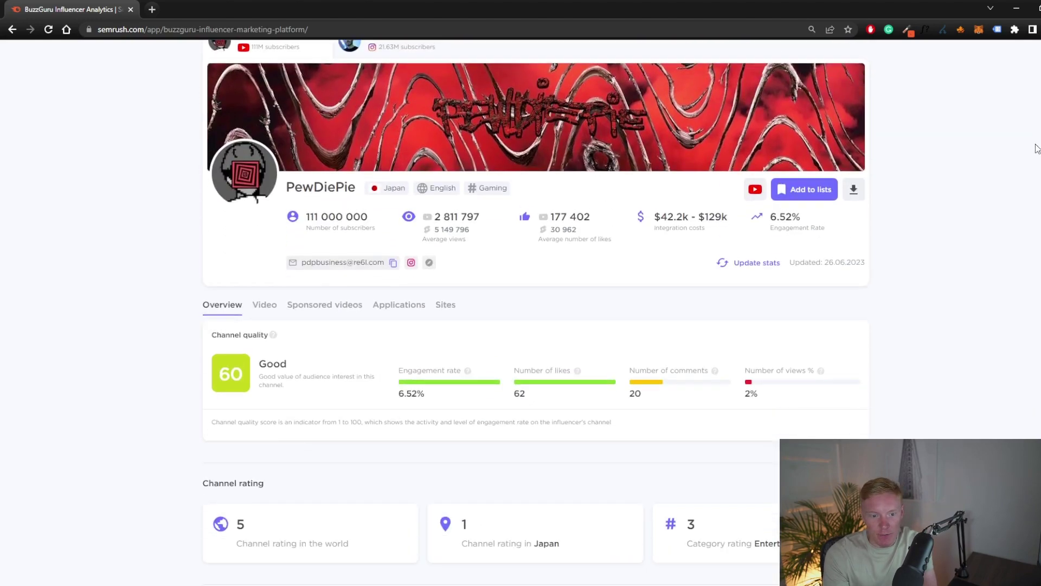
{"action": "scroll", "coordinate": [1039, 176], "scroll_direction": "down", "scroll_amount": 3}
{"action": "scroll", "coordinate": [1040, 176], "scroll_direction": "down", "scroll_amount": 15}
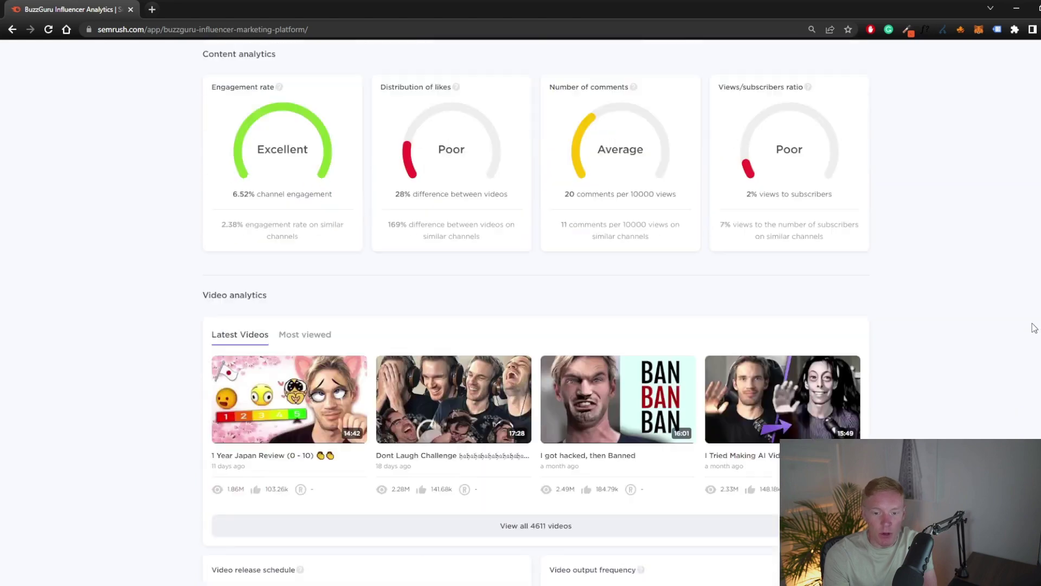
{"action": "scroll", "coordinate": [1033, 356], "scroll_direction": "up", "scroll_amount": 5}
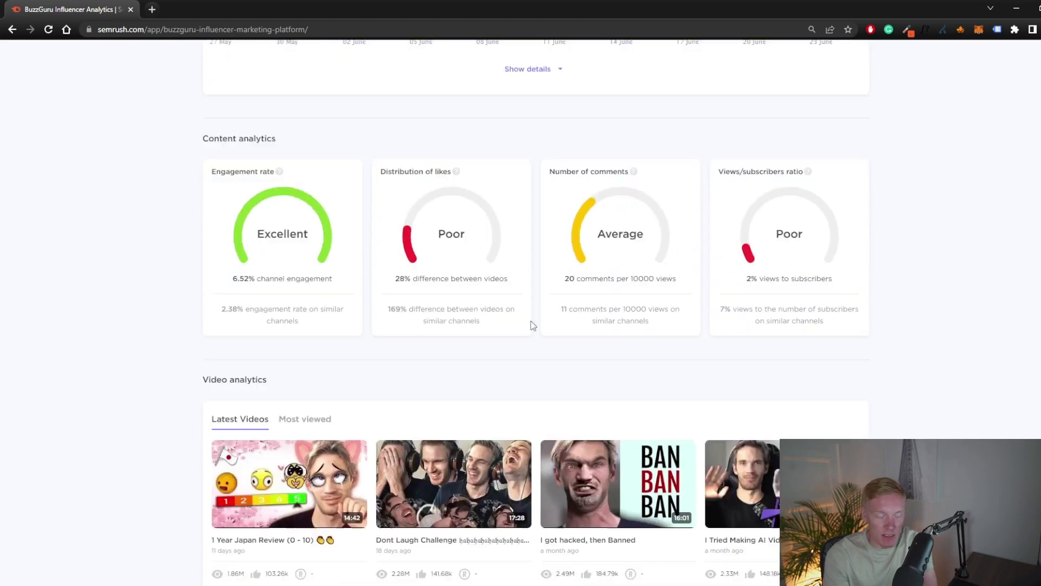
- Review the content analytics ratings and read the explanation of the distribution of likes metric
{"action": "scroll", "coordinate": [496, 318], "scroll_direction": "up", "scroll_amount": 1}
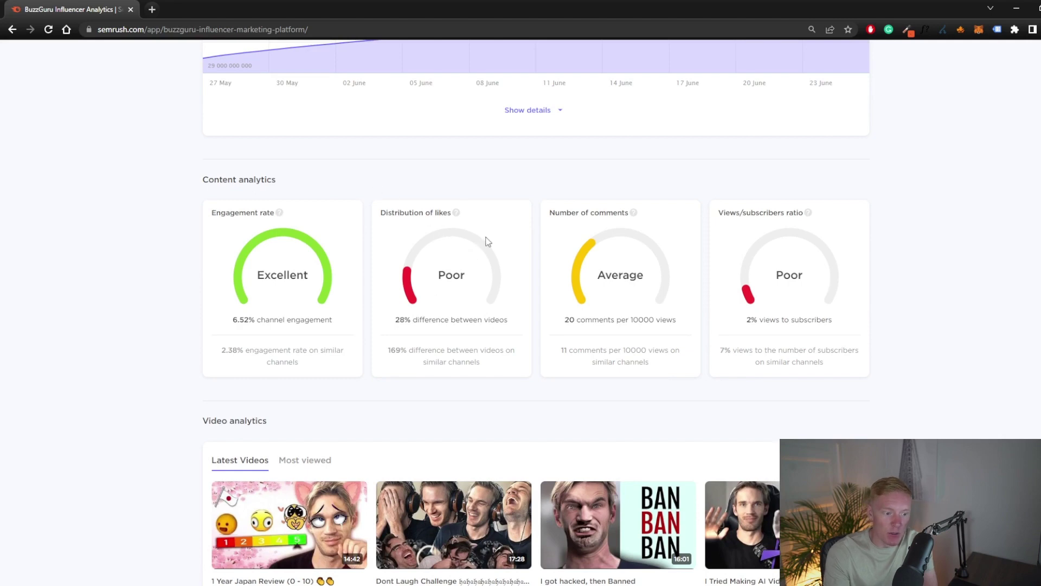
{"action": "mouse_move", "coordinate": [456, 214]}
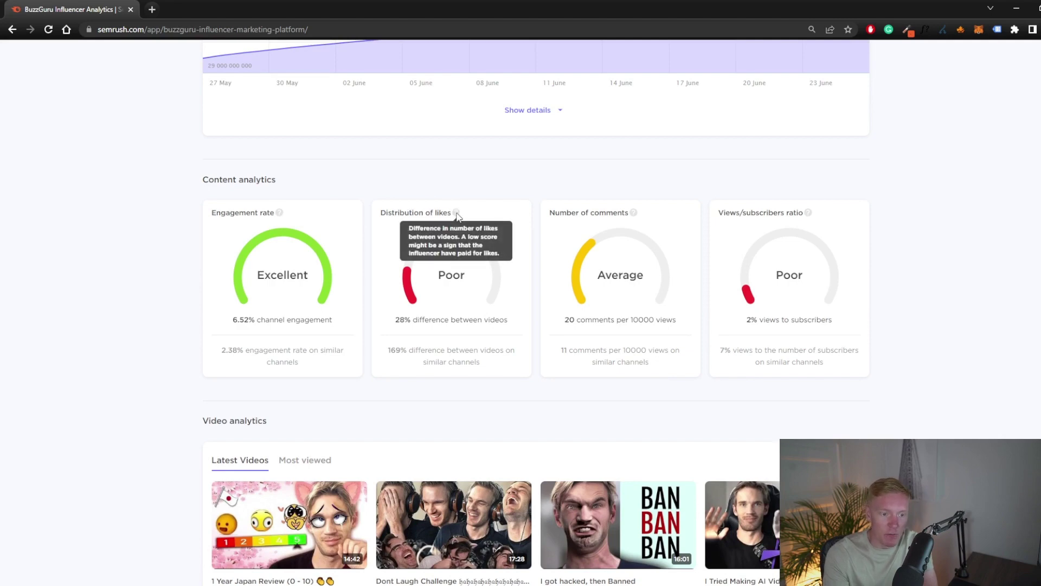
{"action": "left_click_drag", "start_coordinate": [203, 179], "coordinate": [413, 206]}
{"action": "left_click", "coordinate": [379, 179]}
{"action": "scroll", "coordinate": [208, 219], "scroll_direction": "down", "scroll_amount": 5}
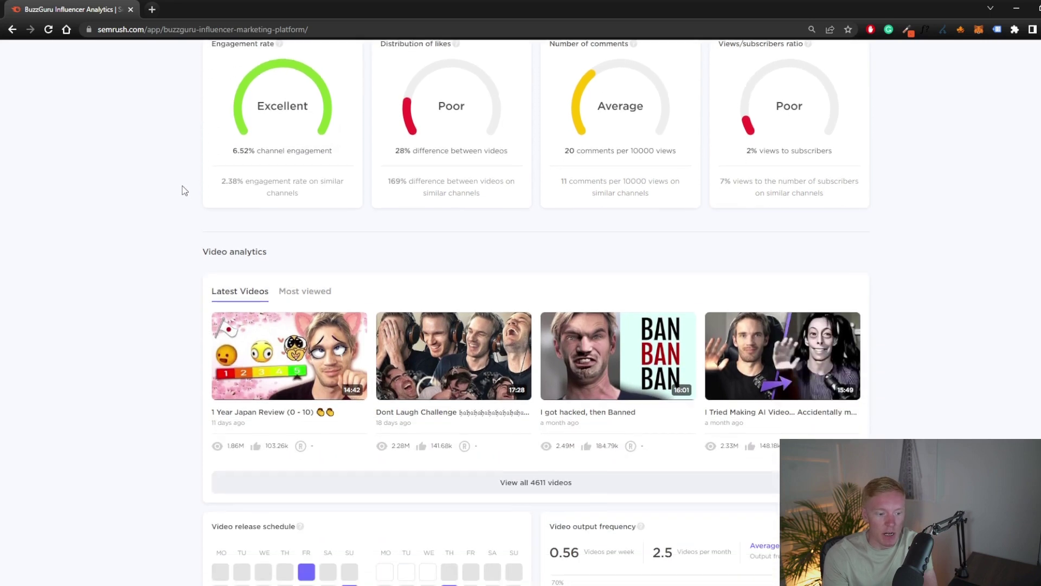
- Examine the video analytics section, covering latest videos, release schedule, output frequency and video categories
{"action": "scroll", "coordinate": [163, 130], "scroll_direction": "down", "scroll_amount": 1}
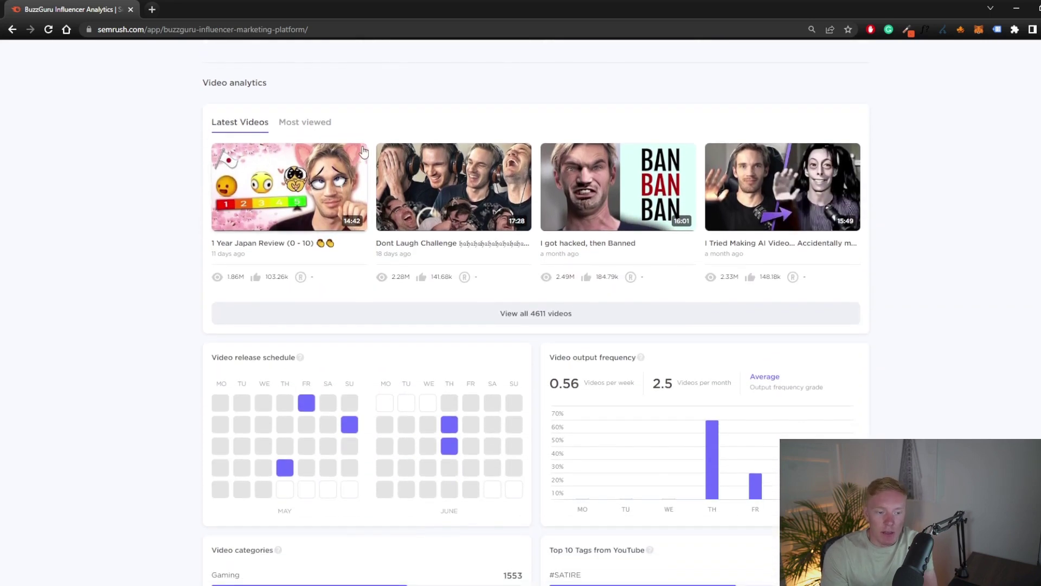
{"action": "scroll", "coordinate": [157, 202], "scroll_direction": "down", "scroll_amount": 2}
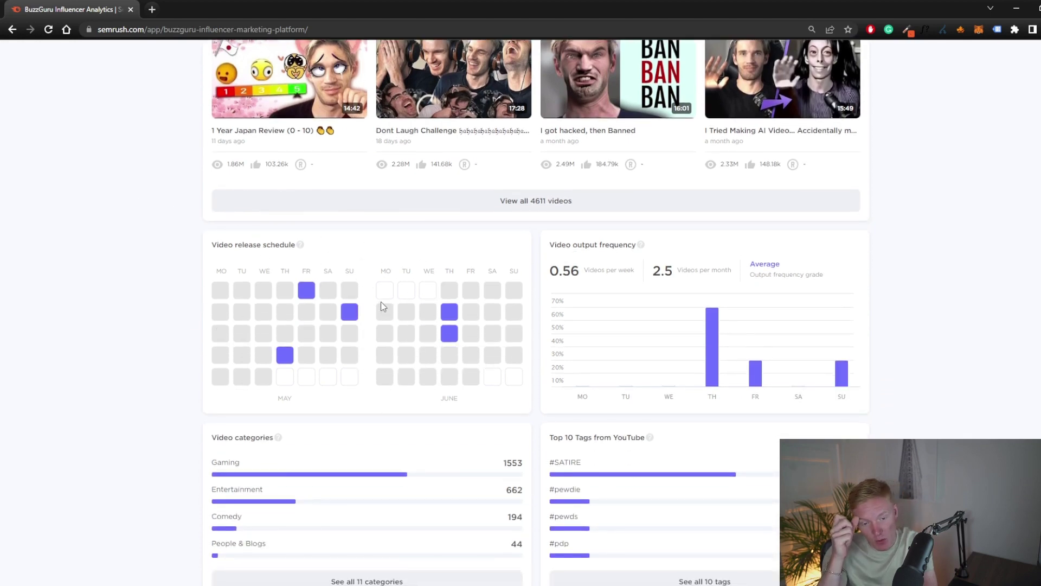
{"action": "scroll", "coordinate": [342, 279], "scroll_direction": "down", "scroll_amount": 2}
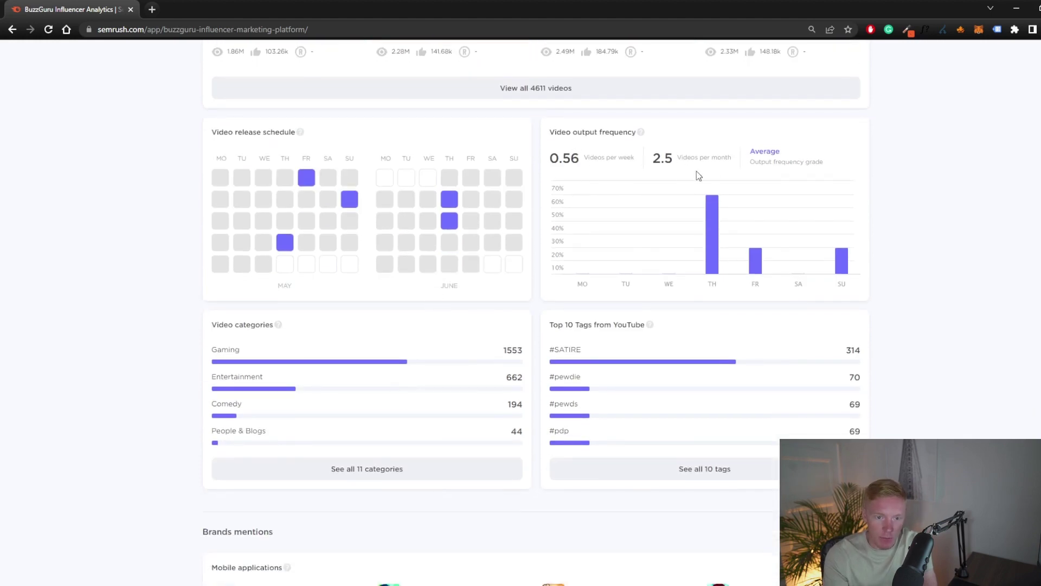
{"action": "scroll", "coordinate": [755, 228], "scroll_direction": "down", "scroll_amount": 1}
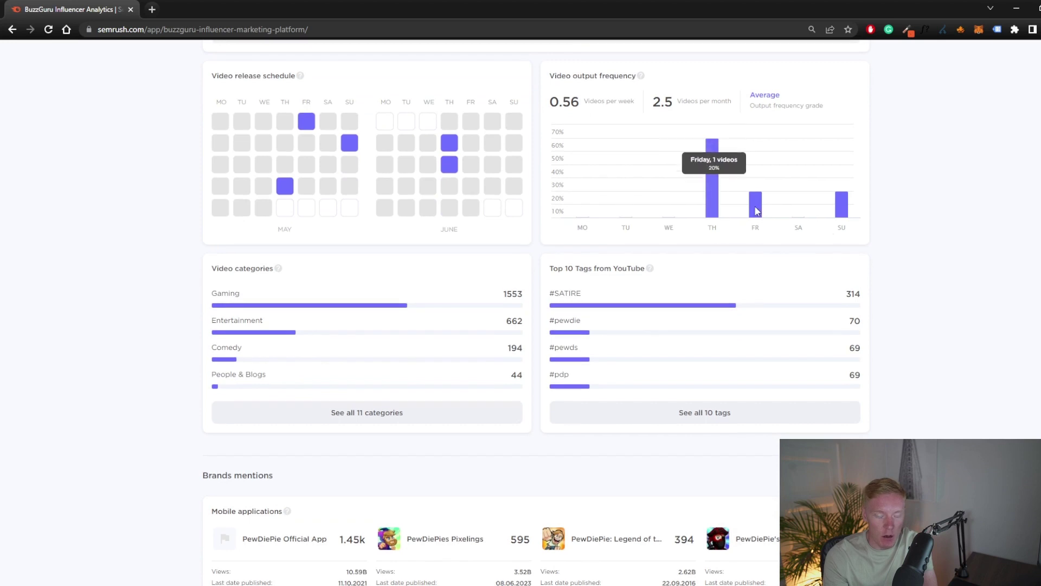
{"action": "scroll", "coordinate": [374, 211], "scroll_direction": "down", "scroll_amount": 2}
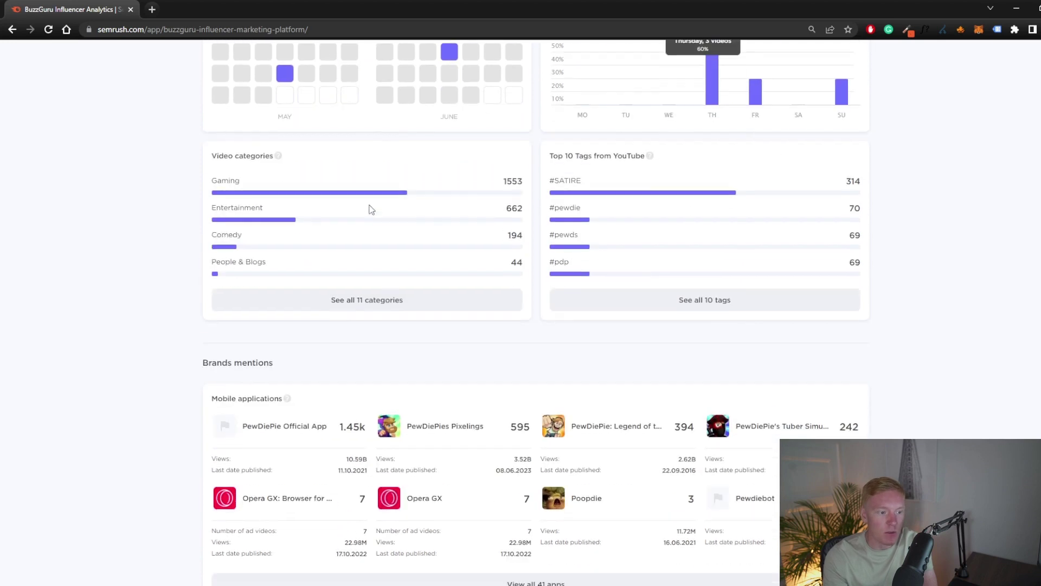
{"action": "left_click_drag", "start_coordinate": [219, 179], "coordinate": [275, 225]}
{"action": "left_click", "coordinate": [223, 205]}
{"action": "left_click_drag", "start_coordinate": [222, 181], "coordinate": [302, 197]}
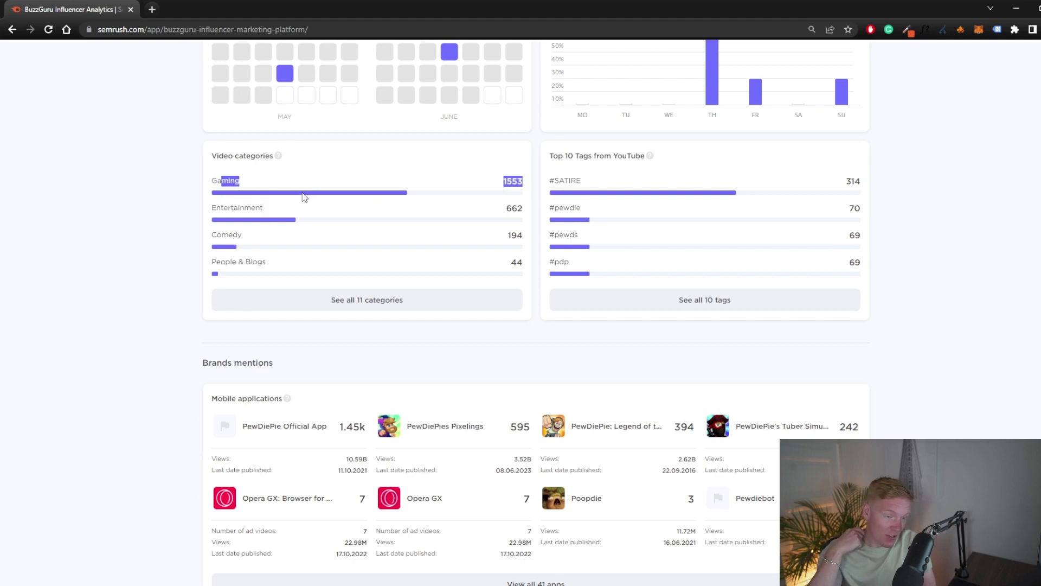
{"action": "left_click_drag", "start_coordinate": [241, 181], "coordinate": [212, 180]}
{"action": "left_click", "coordinate": [216, 178]}
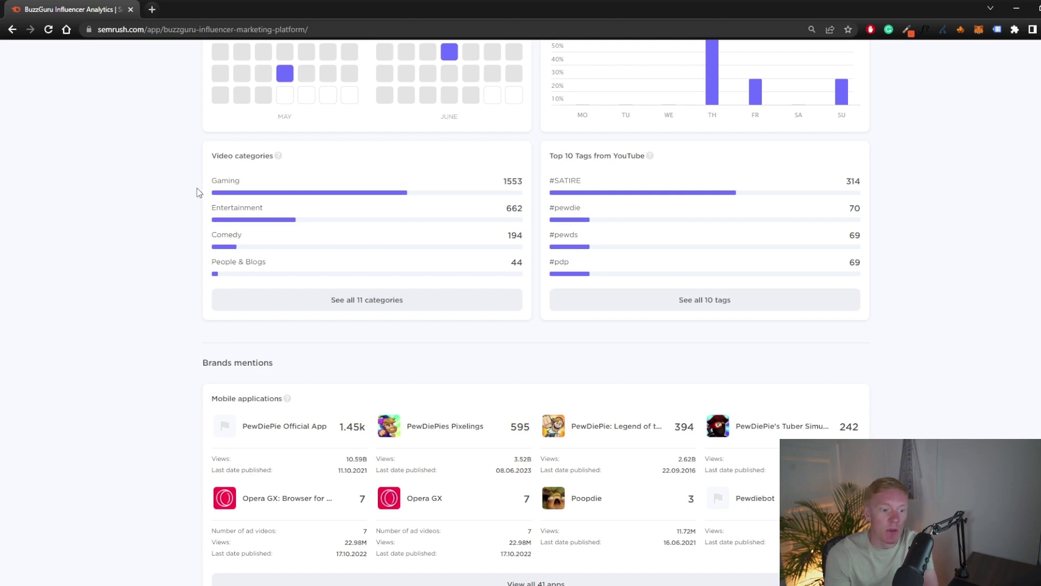
- Examine the brand mentions for mobile applications and sites, plus the mentioned links and recommended channels
{"action": "scroll", "coordinate": [188, 227], "scroll_direction": "down", "scroll_amount": 2}
{"action": "left_click_drag", "start_coordinate": [196, 251], "coordinate": [356, 274]}
{"action": "left_click", "coordinate": [196, 255]}
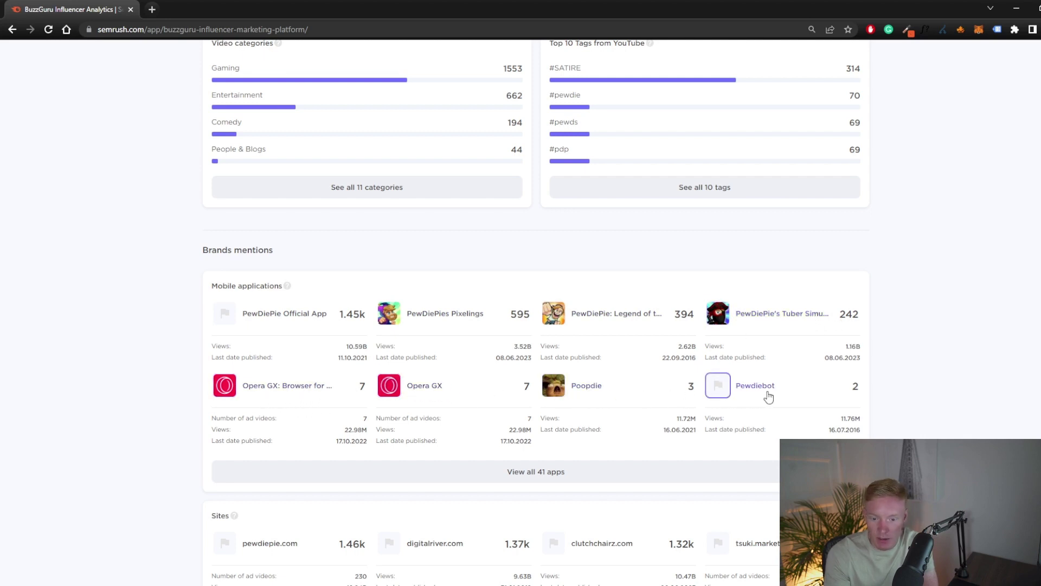
{"action": "scroll", "coordinate": [768, 396], "scroll_direction": "down", "scroll_amount": 2}
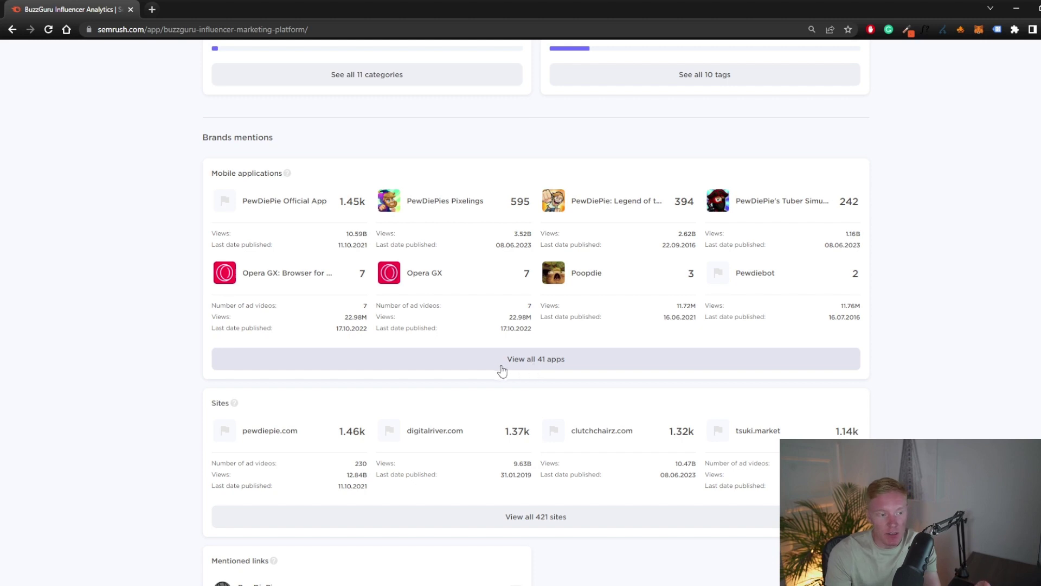
{"action": "scroll", "coordinate": [437, 355], "scroll_direction": "down", "scroll_amount": 2}
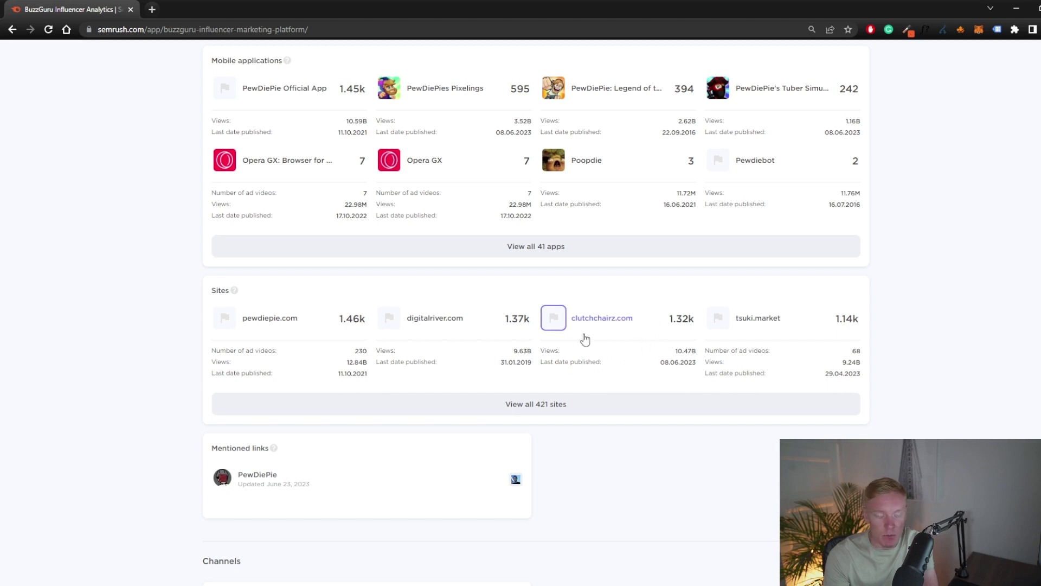
{"action": "scroll", "coordinate": [179, 316], "scroll_direction": "down", "scroll_amount": 2}
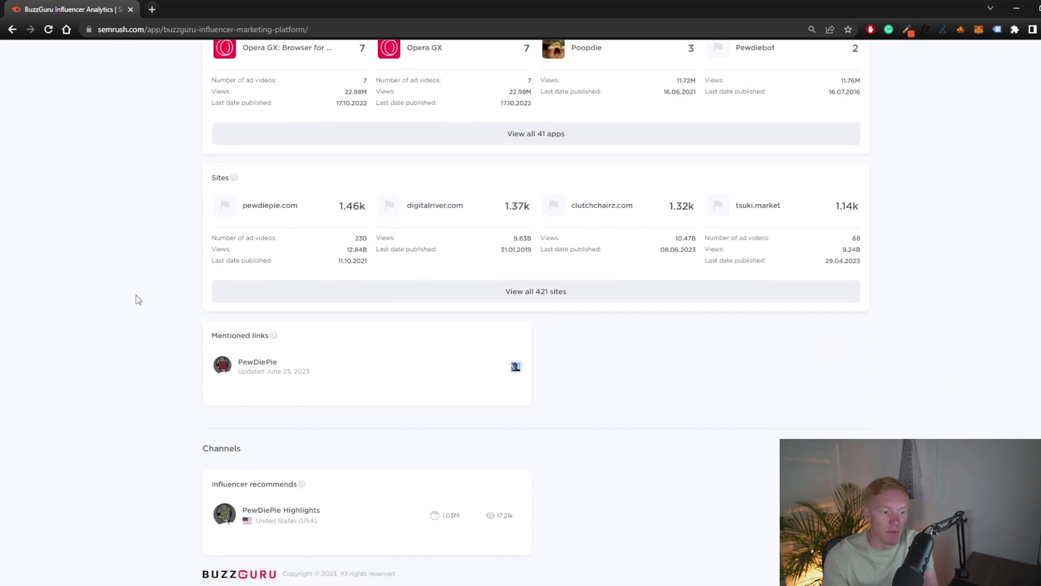
{"action": "scroll", "coordinate": [155, 252], "scroll_direction": "down", "scroll_amount": 4}
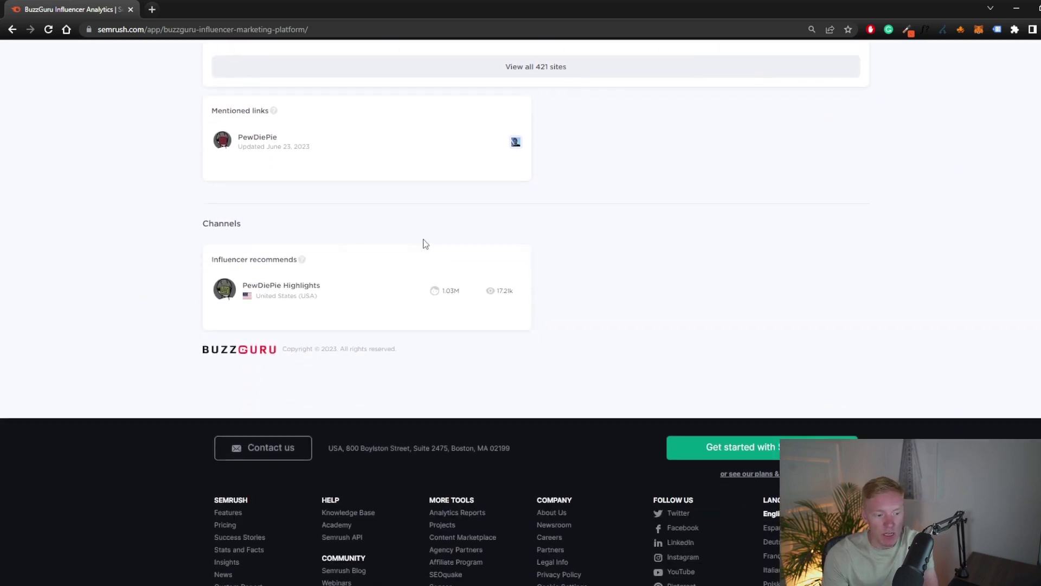
{"action": "scroll", "coordinate": [586, 429], "scroll_direction": "up", "scroll_amount": 6}
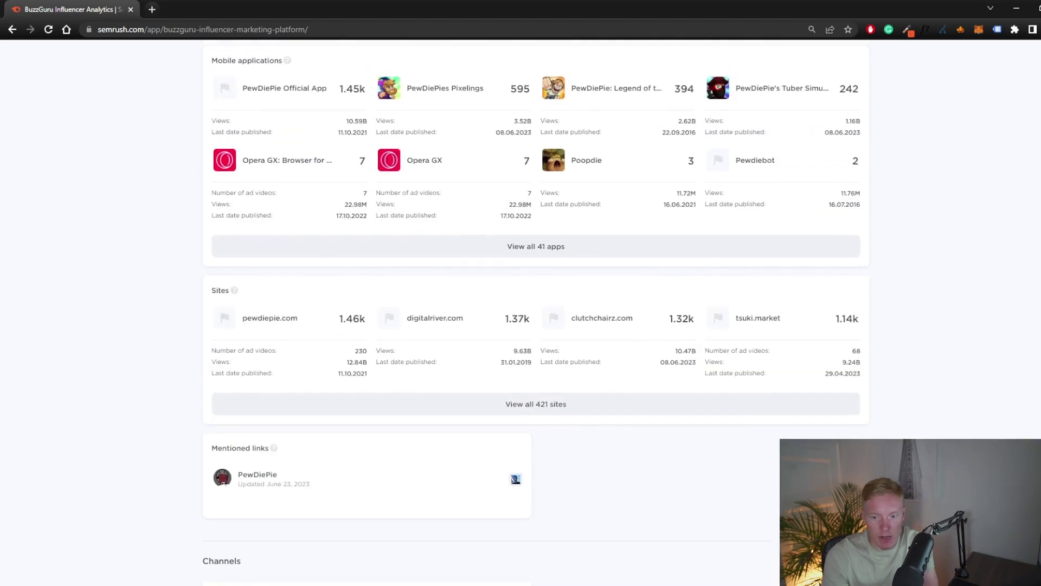
{"action": "scroll", "coordinate": [535, 312], "scroll_direction": "down", "scroll_amount": 1}
- Start a new list for the PewDiePie channel and name it "Youtuber influcners - Gaming"
{"action": "scroll", "coordinate": [535, 312], "scroll_direction": "up", "scroll_amount": 20}
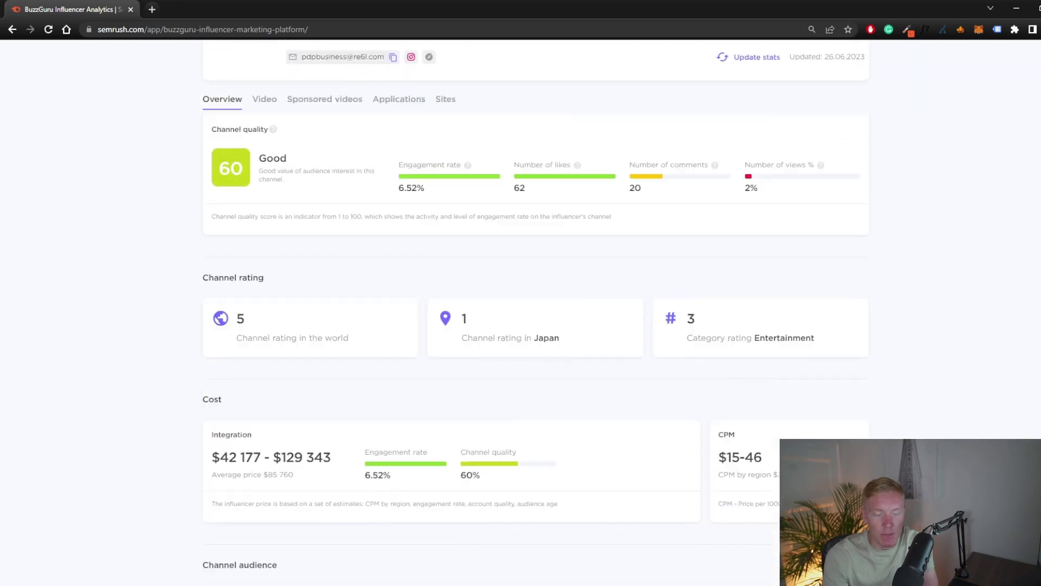
{"action": "scroll", "coordinate": [741, 311], "scroll_direction": "up", "scroll_amount": 3}
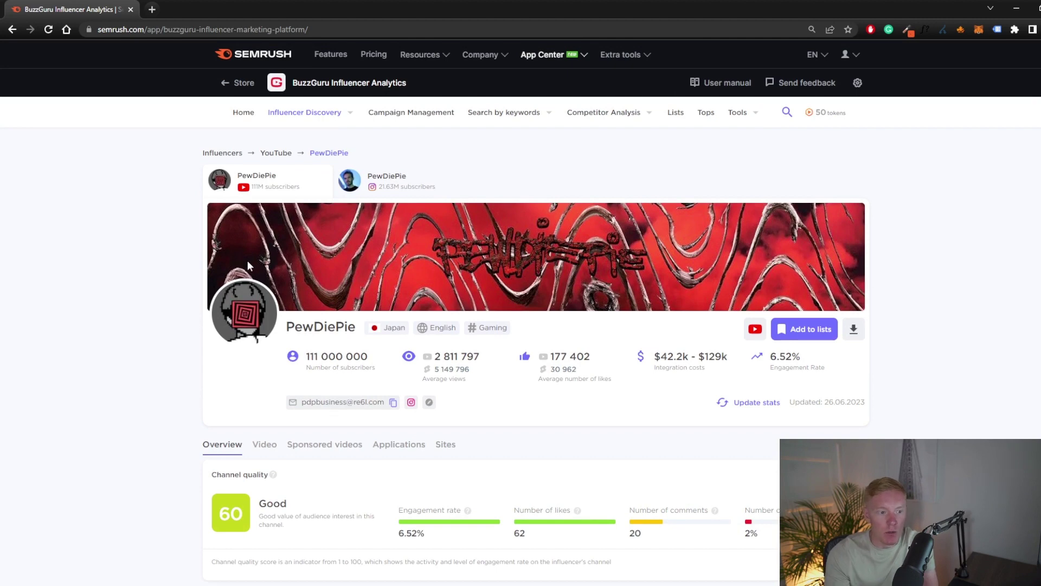
{"action": "left_click", "coordinate": [800, 332]}
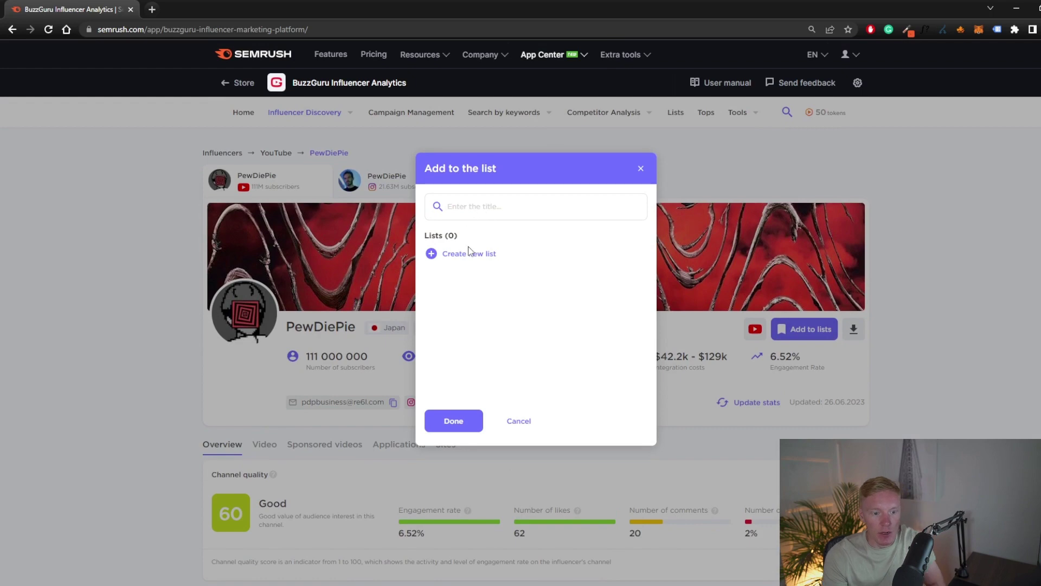
{"action": "left_click", "coordinate": [470, 253]}
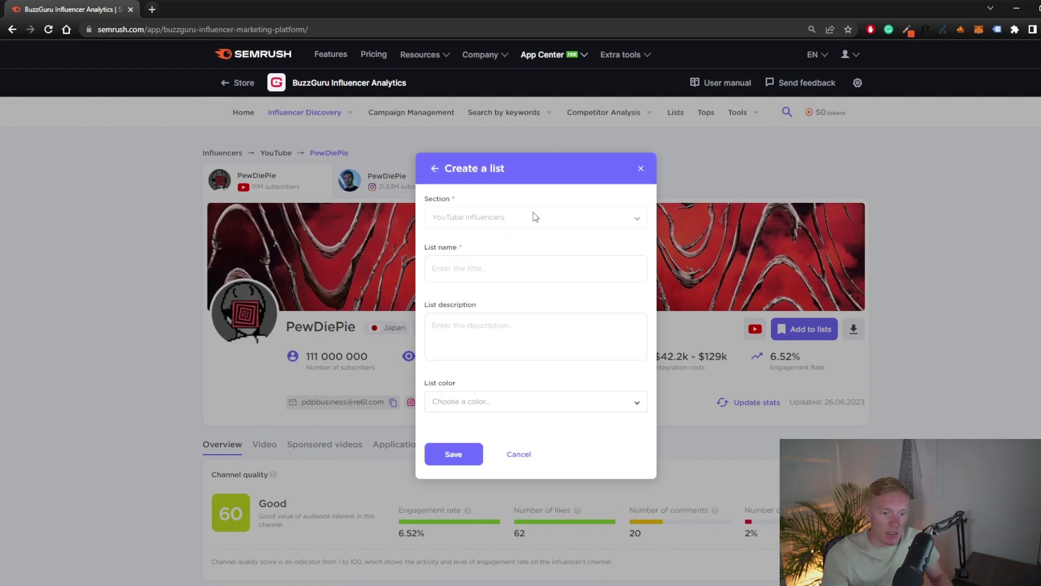
{"action": "left_click", "coordinate": [488, 264]}
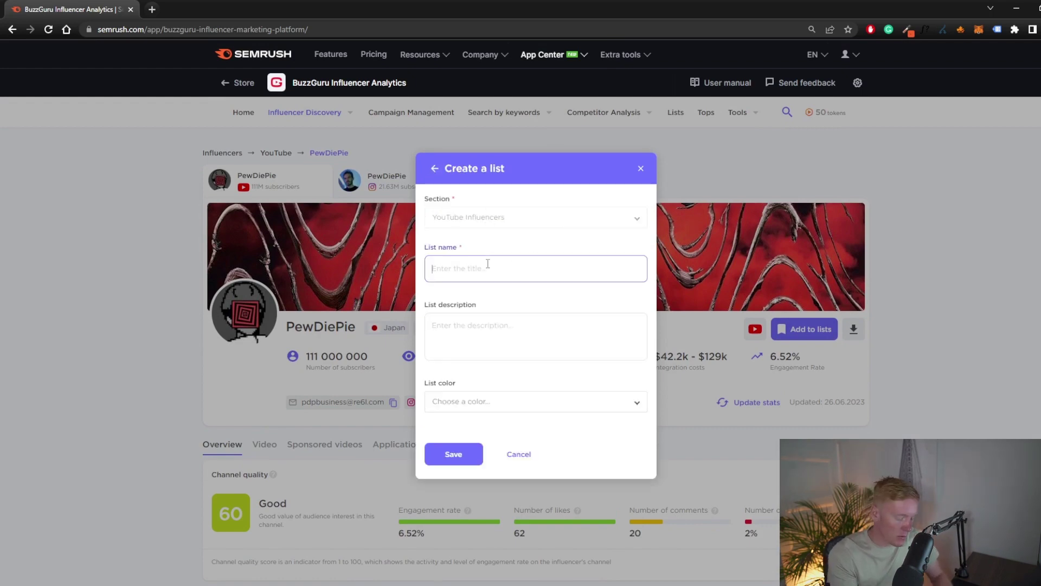
{"action": "type", "text": "YouTu"}
{"action": "key", "text": "BackSpace"}
{"action": "key", "text": "BackSpace"}
{"action": "key", "text": "BackSpace"}
{"action": "key", "text": "BackSpace"}
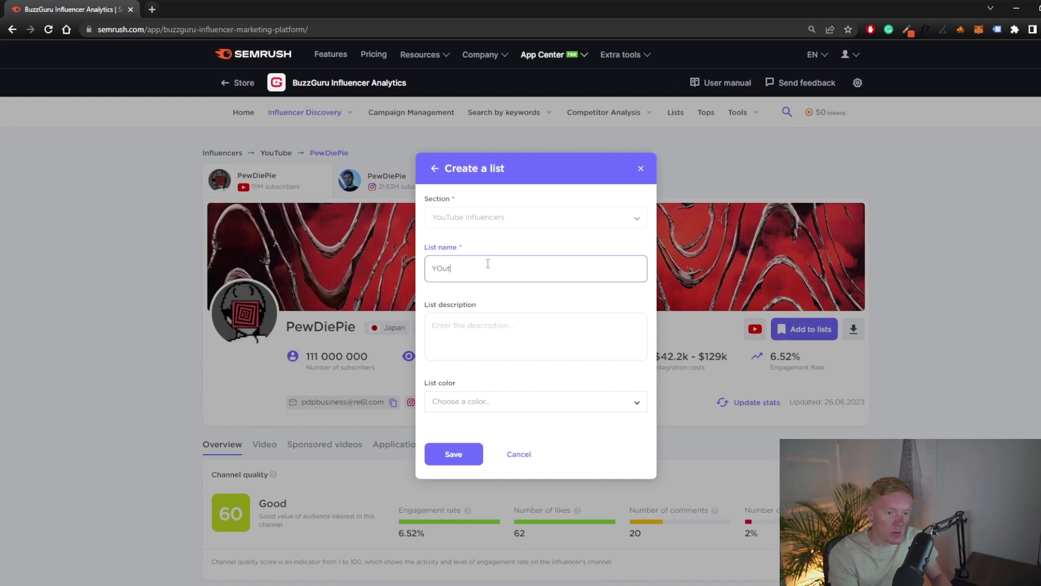
{"action": "type", "text": "outuber infl"}
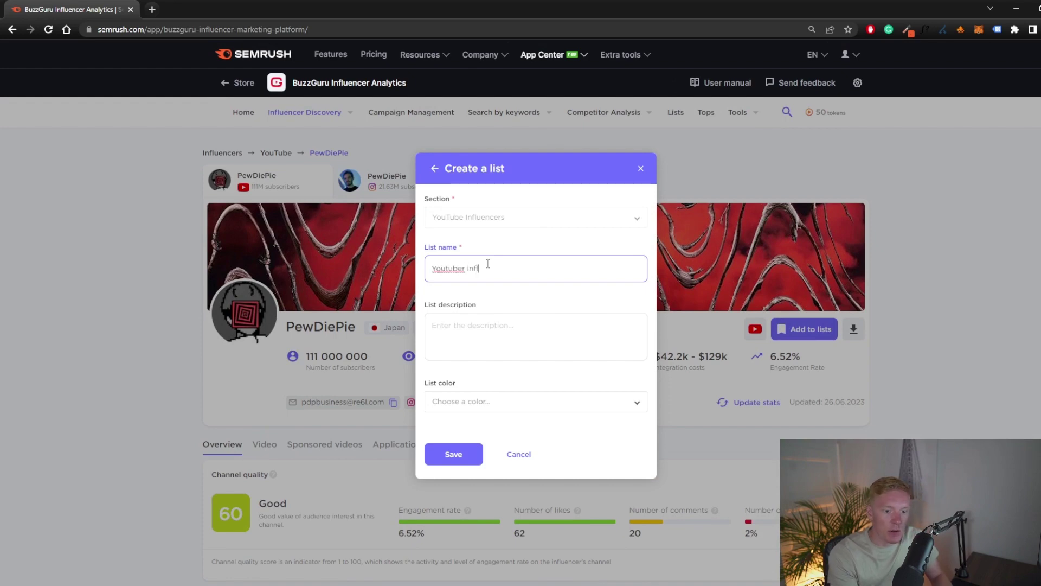
{"action": "type", "text": "uchers - Gaming"}
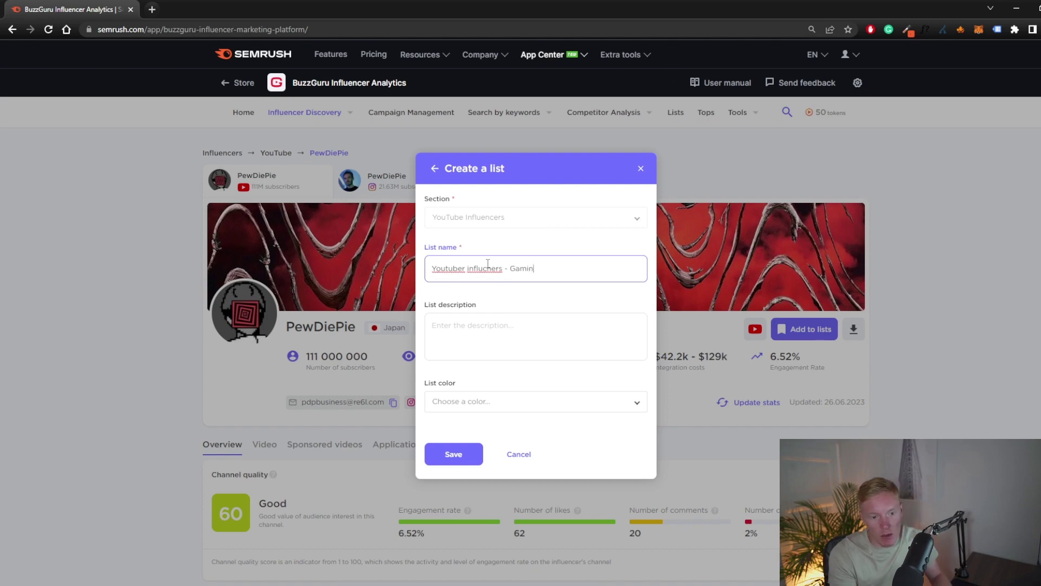
- Set the list color to Red, save the new list and confirm adding PewDiePie to it
{"action": "left_click", "coordinate": [488, 332]}
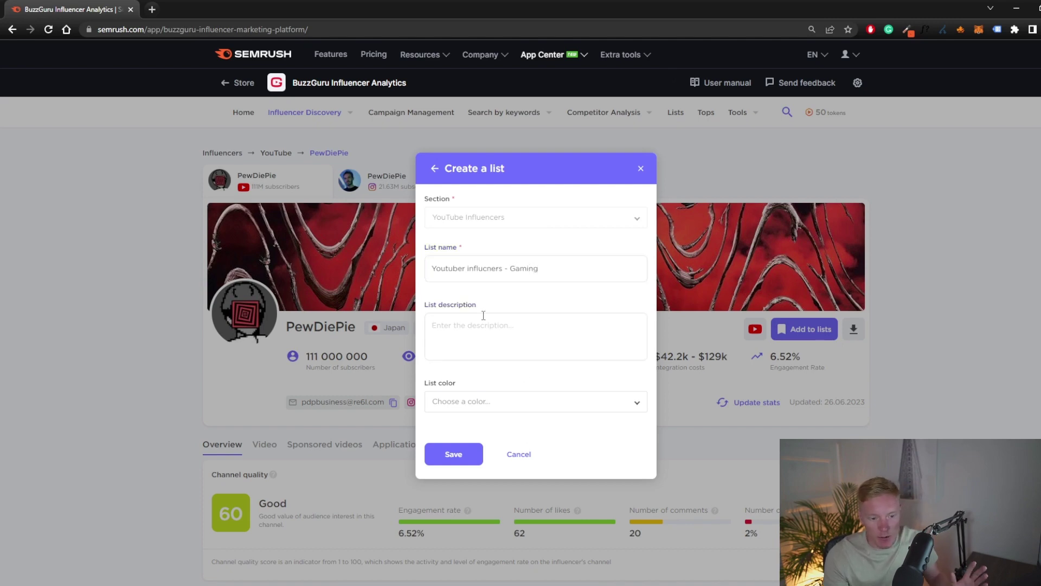
{"action": "scroll", "coordinate": [482, 312], "scroll_direction": "down", "scroll_amount": 2}
{"action": "left_click", "coordinate": [480, 290]}
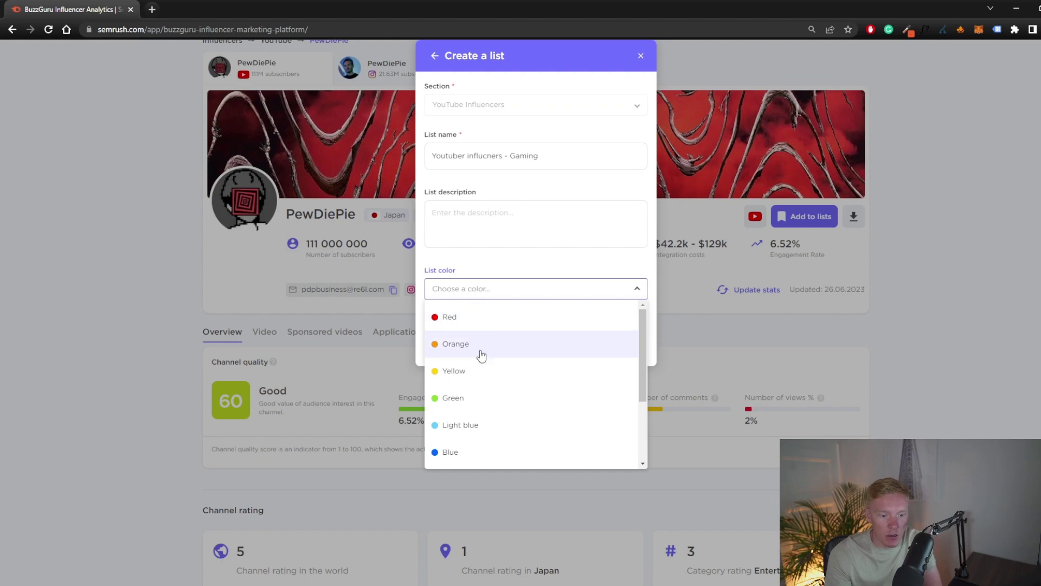
{"action": "left_click", "coordinate": [478, 323]}
{"action": "left_click", "coordinate": [461, 347]}
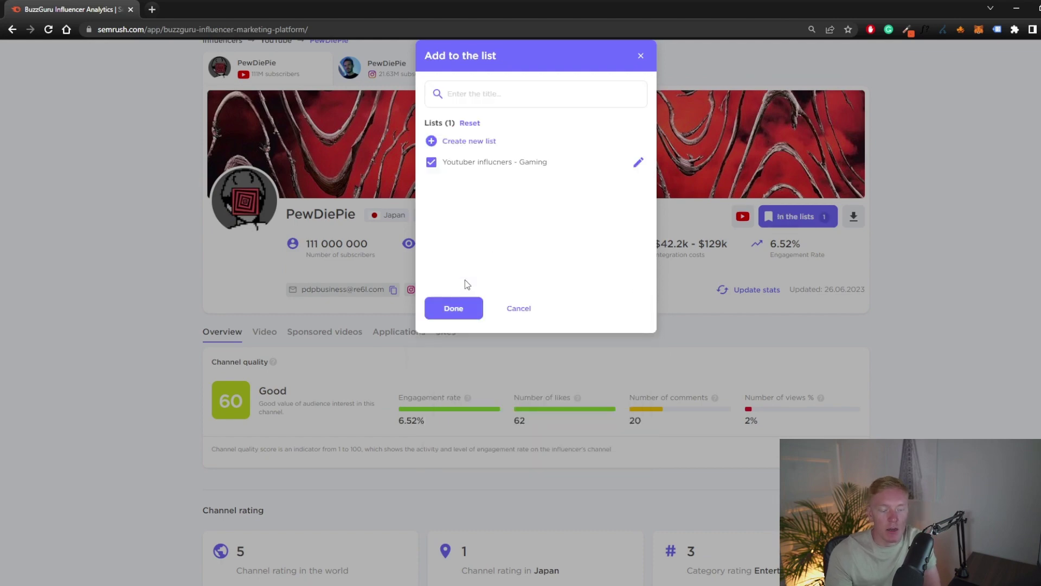
{"action": "left_click", "coordinate": [454, 309]}
- Open the Demo Folder in Campaign Management and look over its campaigns
{"action": "scroll", "coordinate": [841, 378], "scroll_direction": "up", "scroll_amount": 2}
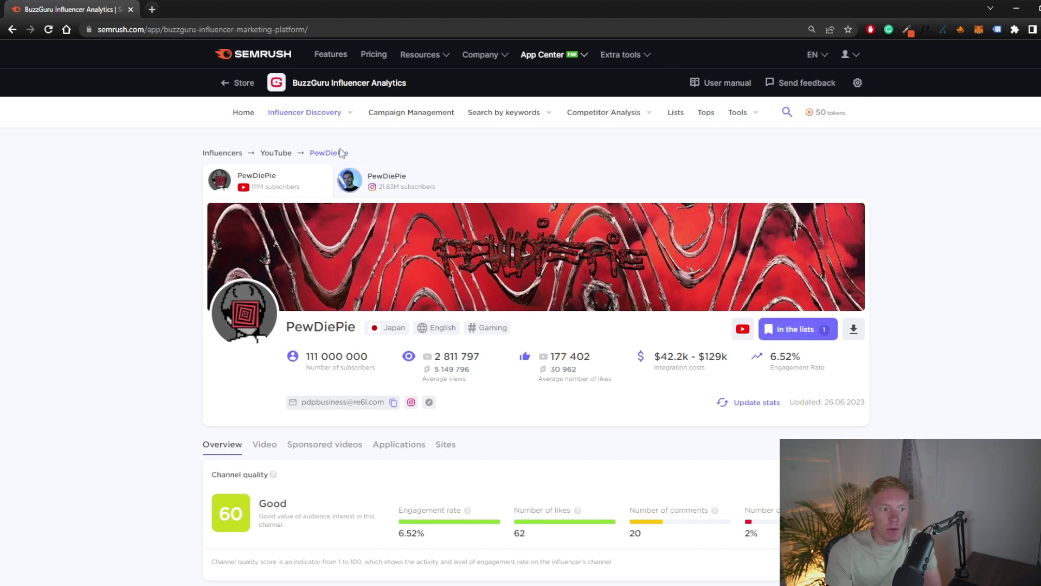
{"action": "left_click", "coordinate": [400, 115]}
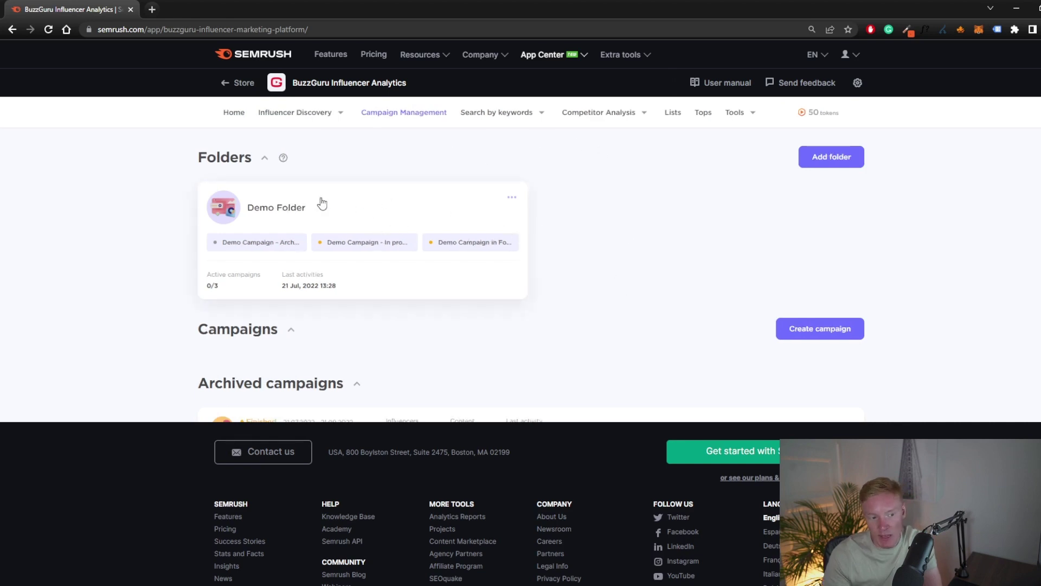
{"action": "left_click", "coordinate": [349, 213]}
{"action": "scroll", "coordinate": [347, 196], "scroll_direction": "down", "scroll_amount": 2}
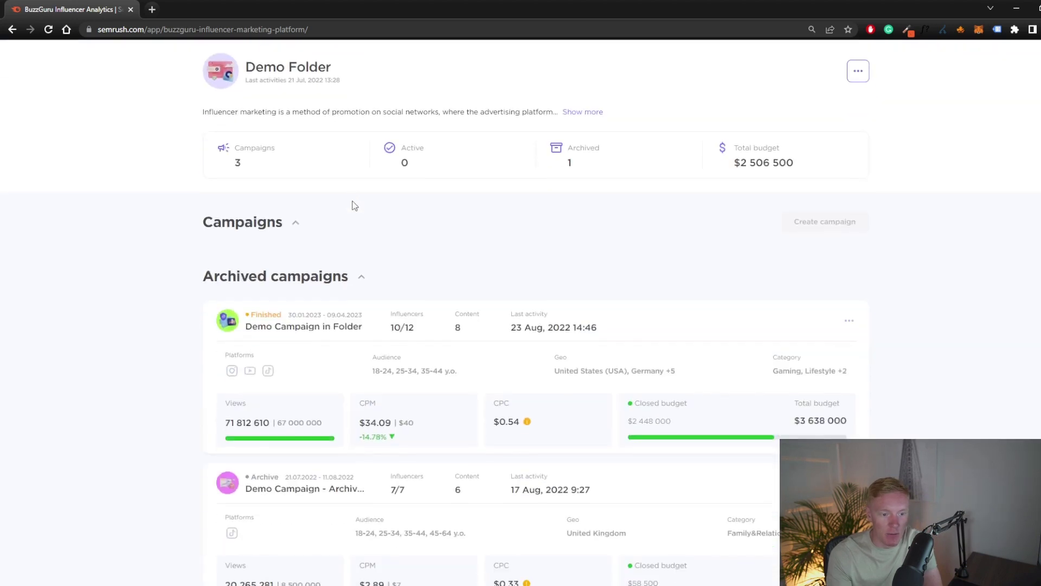
{"action": "scroll", "coordinate": [347, 192], "scroll_direction": "up", "scroll_amount": 2}
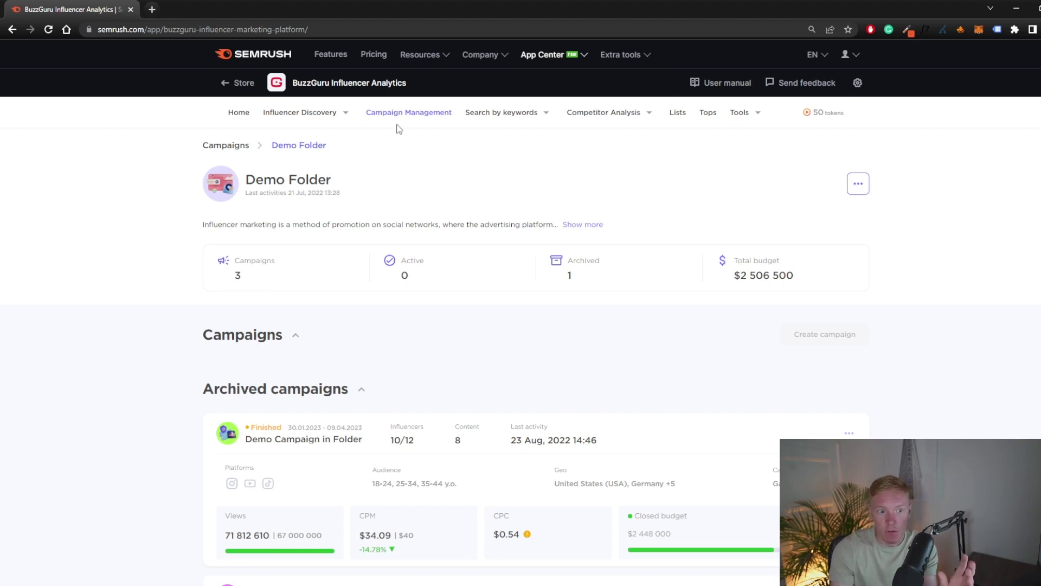
- Open Demo Campaign in Folder and examine its influencer, content and views figures
{"action": "scroll", "coordinate": [436, 210], "scroll_direction": "down", "scroll_amount": 3}
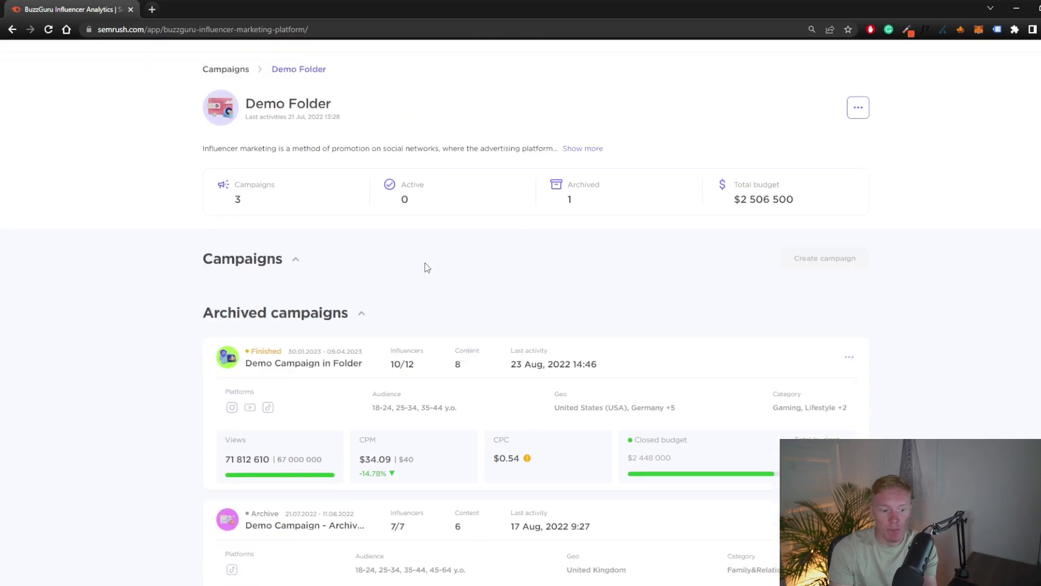
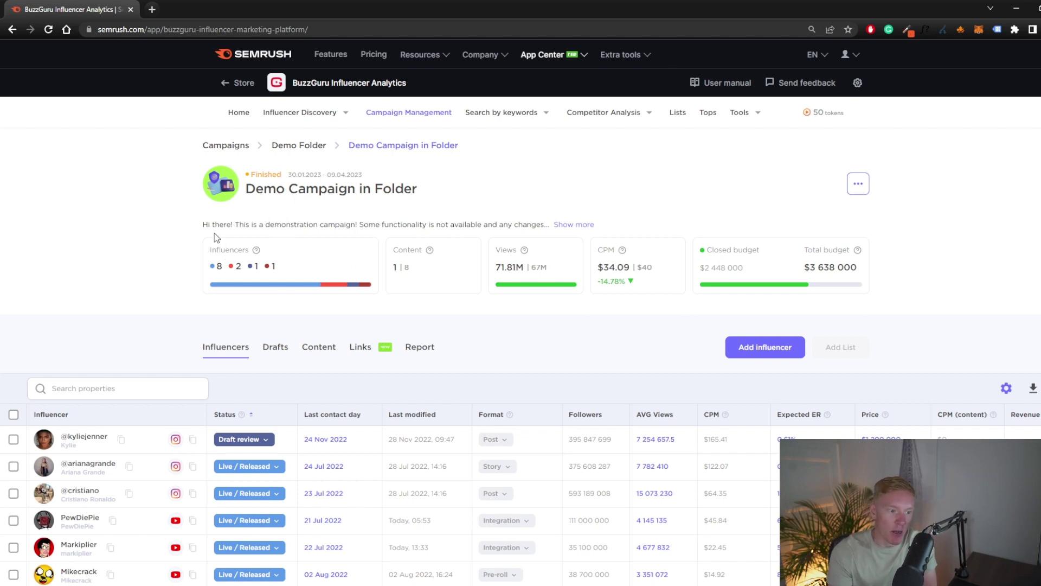
{"action": "mouse_move", "coordinate": [212, 270]}
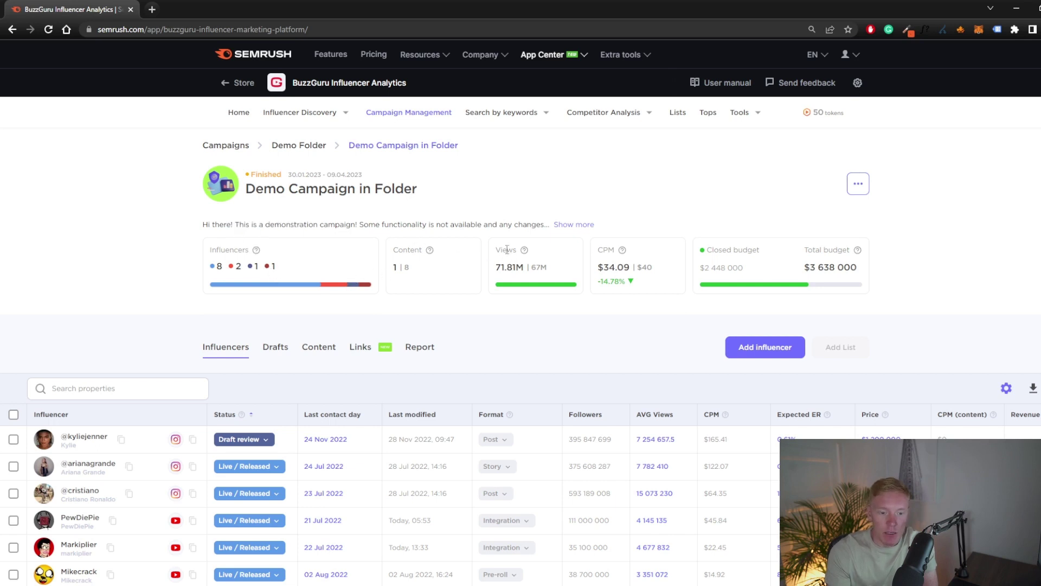
{"action": "mouse_move", "coordinate": [428, 253]}
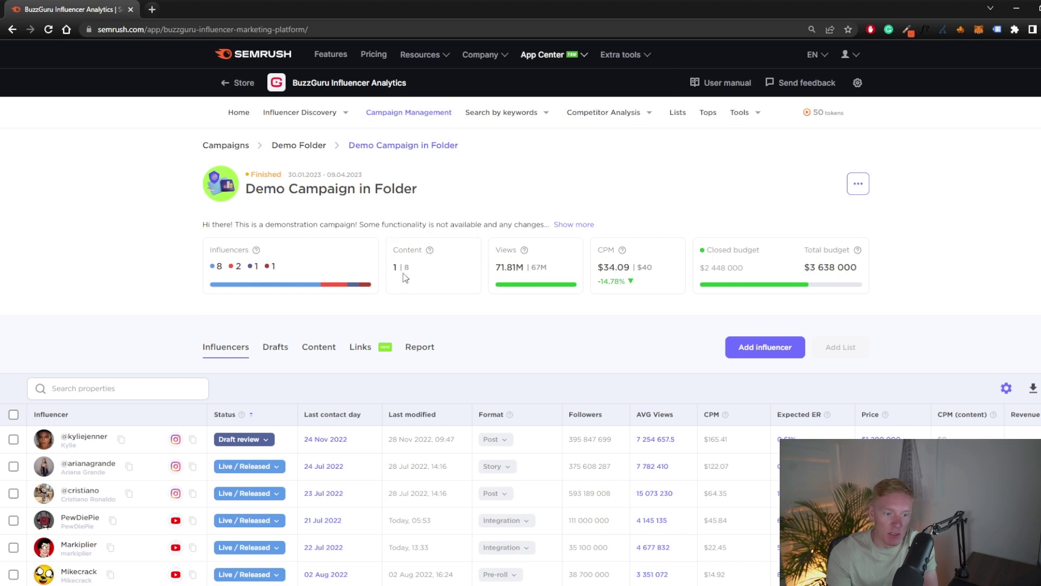
{"action": "double_click", "coordinate": [507, 268]}
{"action": "left_click", "coordinate": [505, 269]}
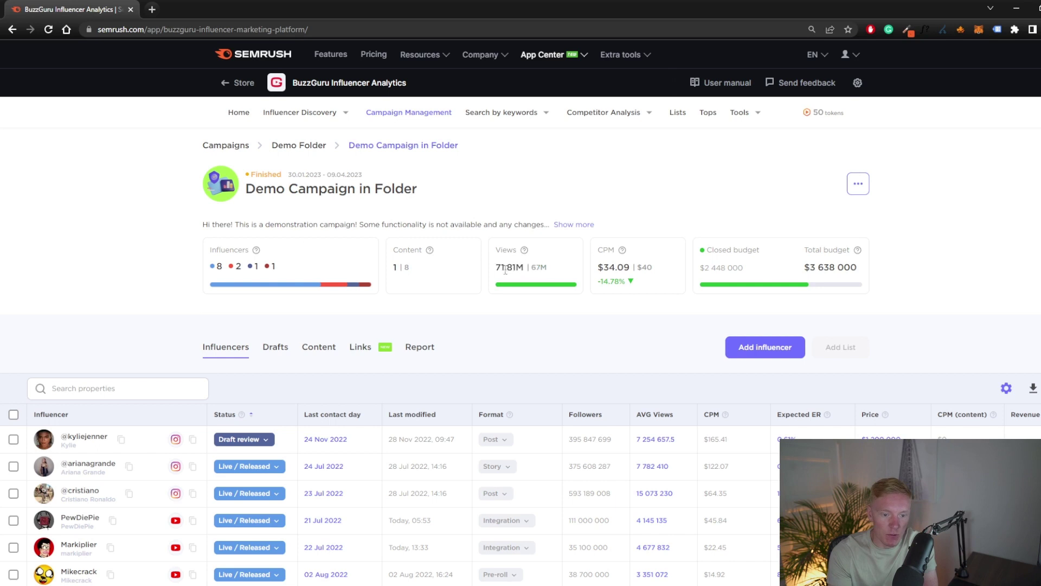
{"action": "left_click", "coordinate": [533, 270]}
{"action": "double_click", "coordinate": [537, 267]}
{"action": "left_click_drag", "start_coordinate": [523, 269], "coordinate": [483, 274]}
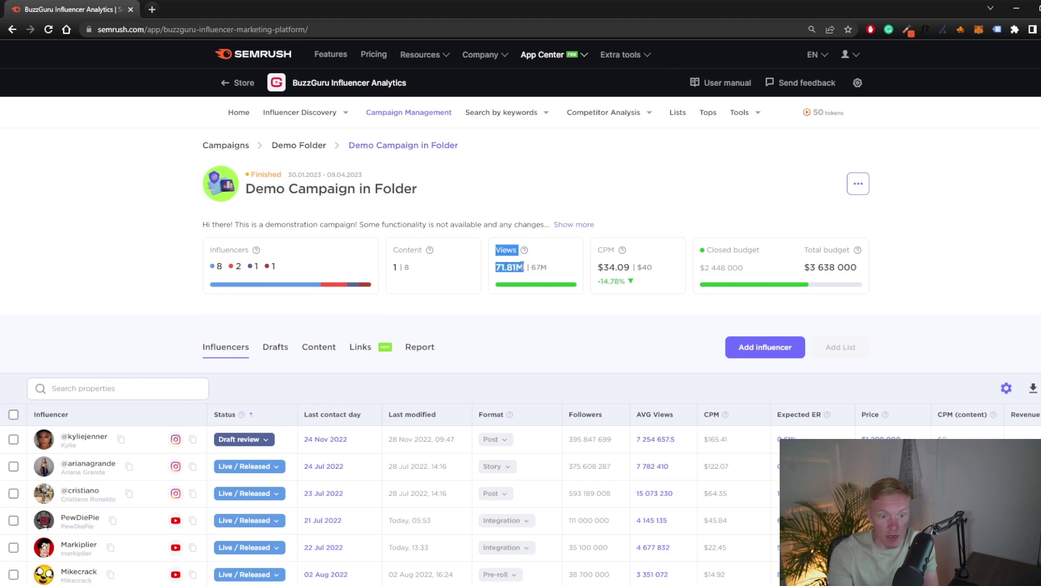
{"action": "left_click", "coordinate": [485, 273]}
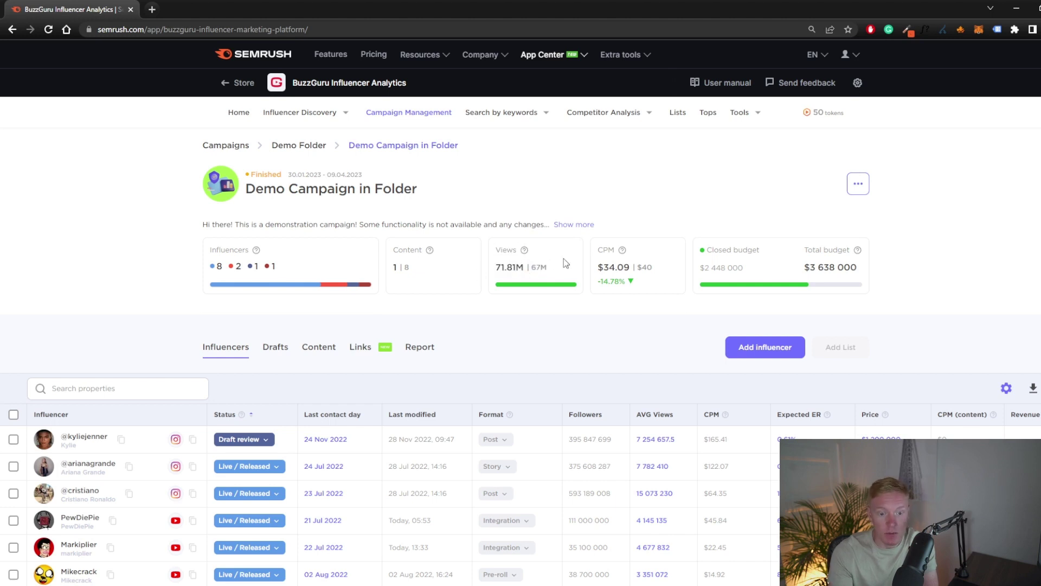
- Examine the campaign's CPM, closed budget and total budget, plus the explanation of the Views metric
{"action": "mouse_move", "coordinate": [623, 268]}
{"action": "left_mouse_down"}
{"action": "mouse_move", "coordinate": [598, 250]}
{"action": "mouse_move", "coordinate": [618, 267]}
{"action": "left_mouse_up"}
{"action": "left_click", "coordinate": [617, 269]}
{"action": "left_click_drag", "start_coordinate": [635, 268], "coordinate": [664, 270]}
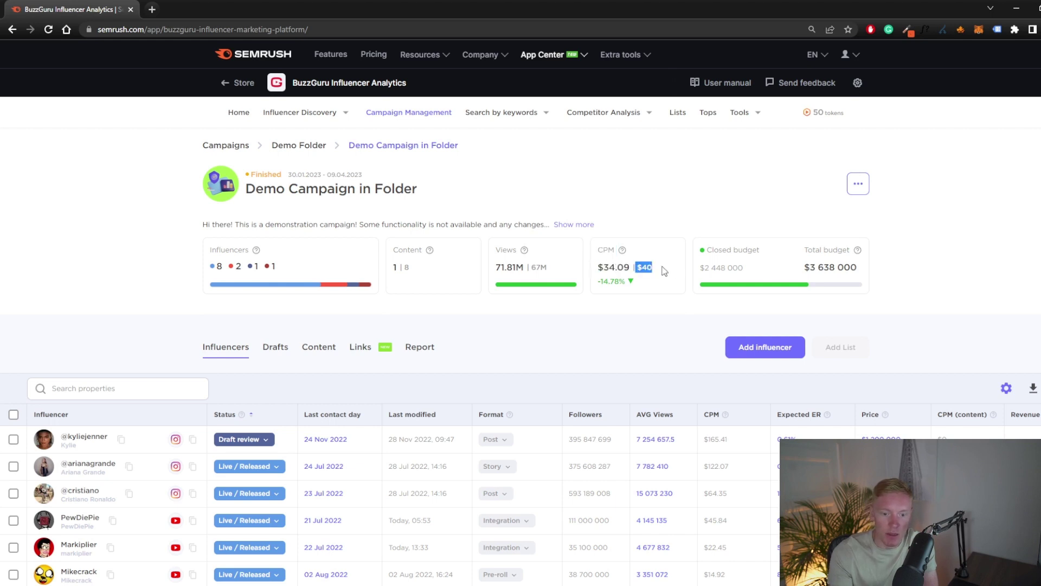
{"action": "left_click", "coordinate": [664, 270]}
{"action": "left_click_drag", "start_coordinate": [718, 243], "coordinate": [848, 250]}
{"action": "left_click", "coordinate": [805, 245]}
{"action": "left_click", "coordinate": [752, 267]}
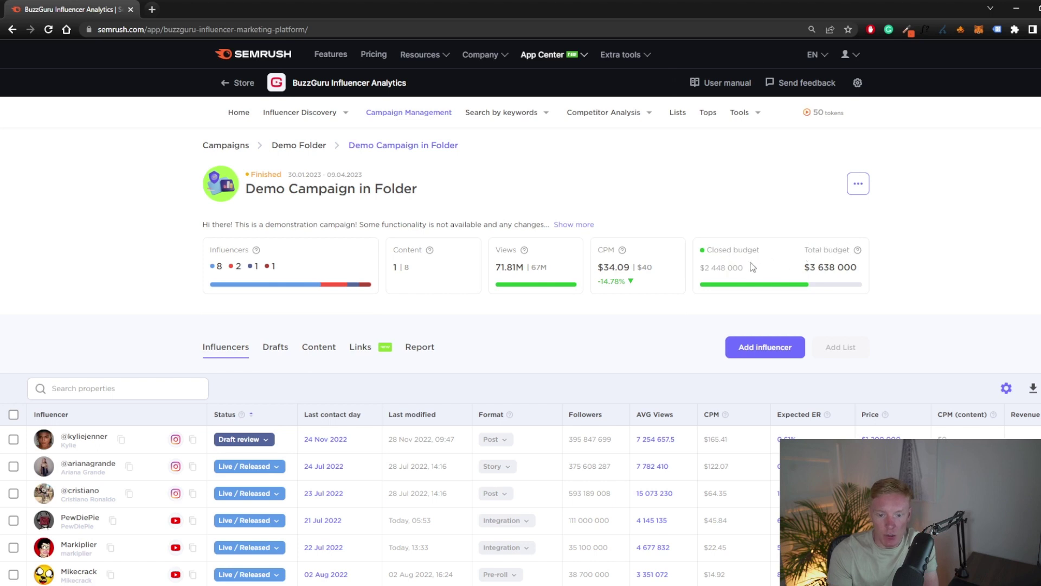
{"action": "left_click", "coordinate": [717, 274]}
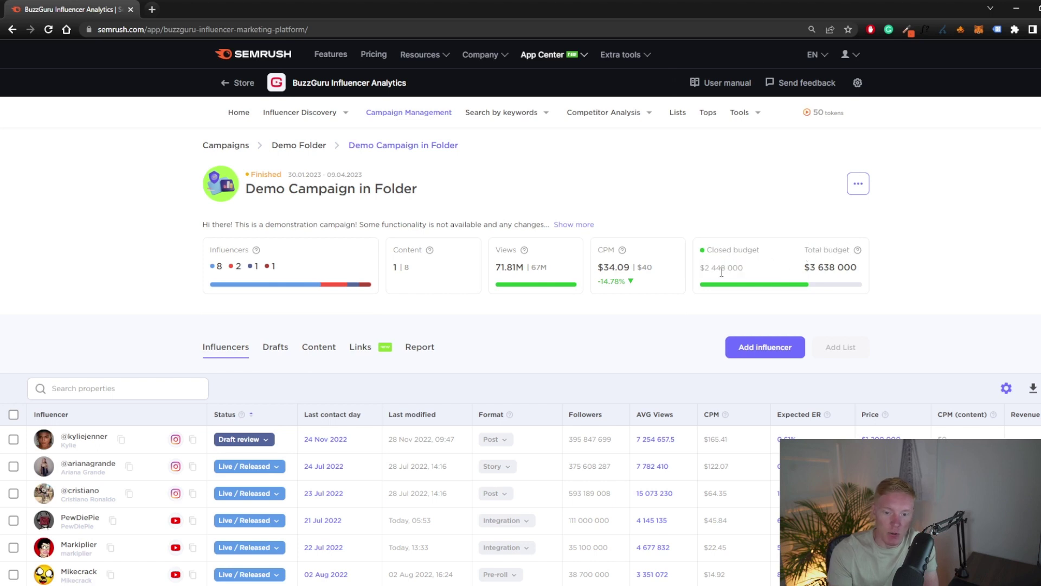
{"action": "double_click", "coordinate": [813, 270]}
{"action": "left_click", "coordinate": [816, 264]}
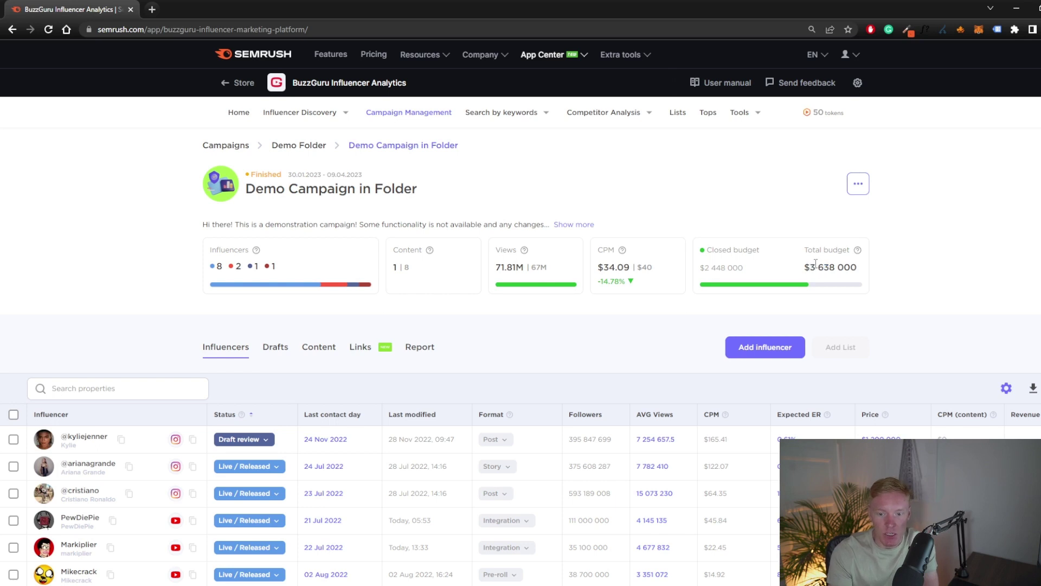
{"action": "double_click", "coordinate": [825, 267]}
{"action": "left_click", "coordinate": [836, 264]}
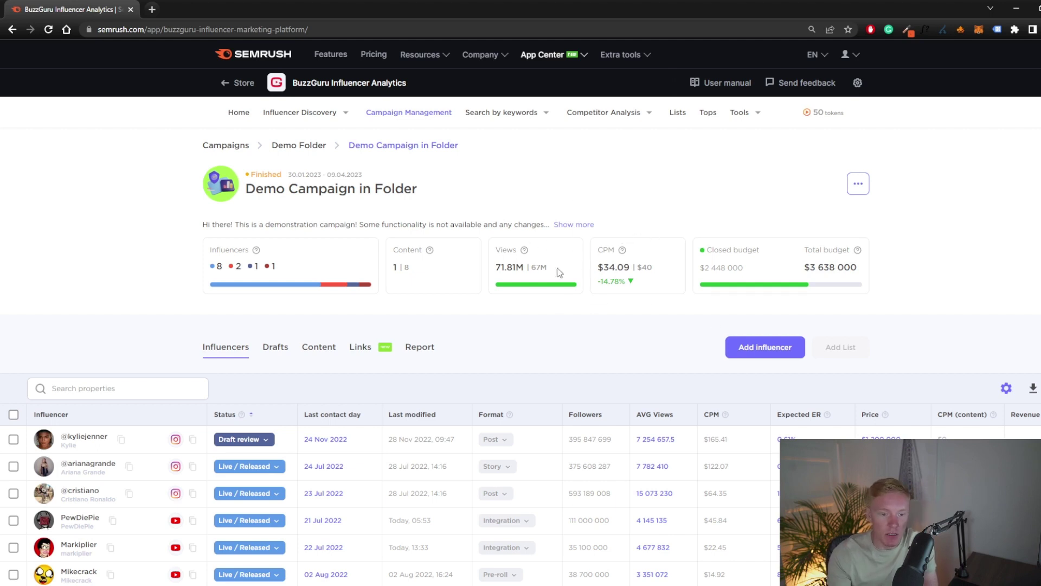
{"action": "mouse_move", "coordinate": [523, 254]}
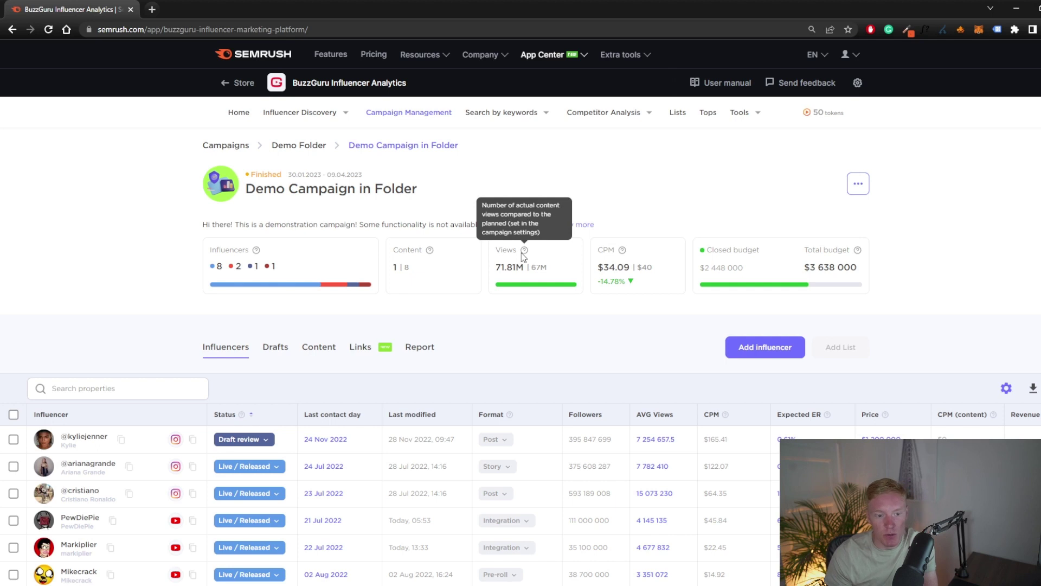
{"action": "scroll", "coordinate": [500, 279], "scroll_direction": "down", "scroll_amount": 3}
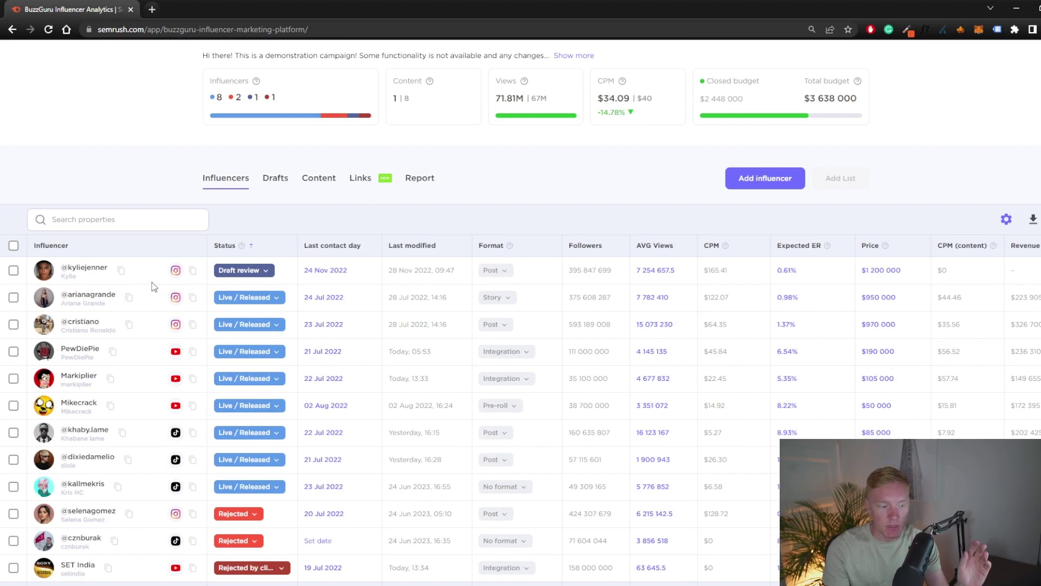
{"action": "scroll", "coordinate": [182, 245], "scroll_direction": "down", "scroll_amount": 1}
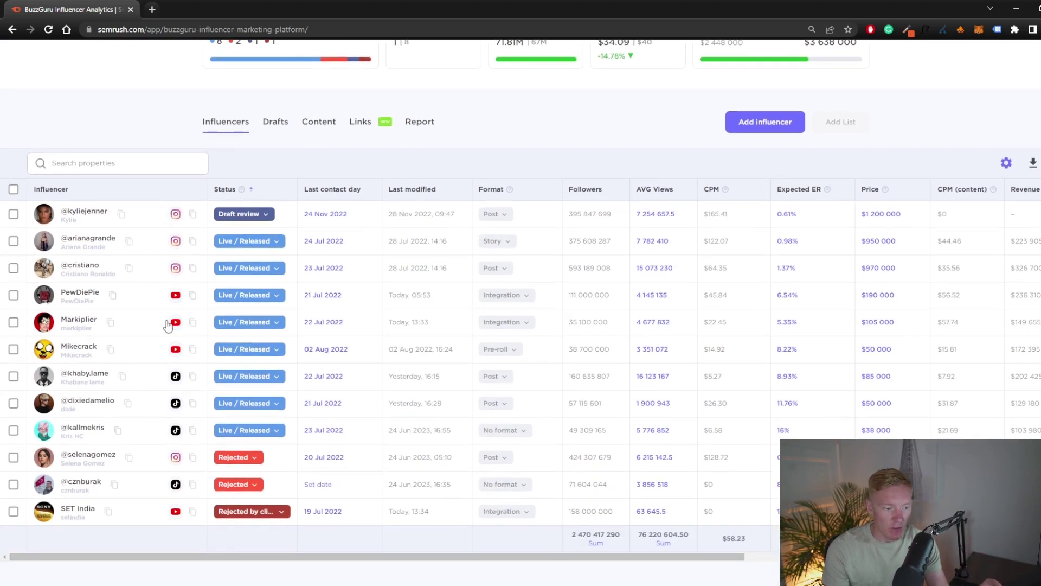
{"action": "scroll", "coordinate": [174, 488], "scroll_direction": "down", "scroll_amount": 1}
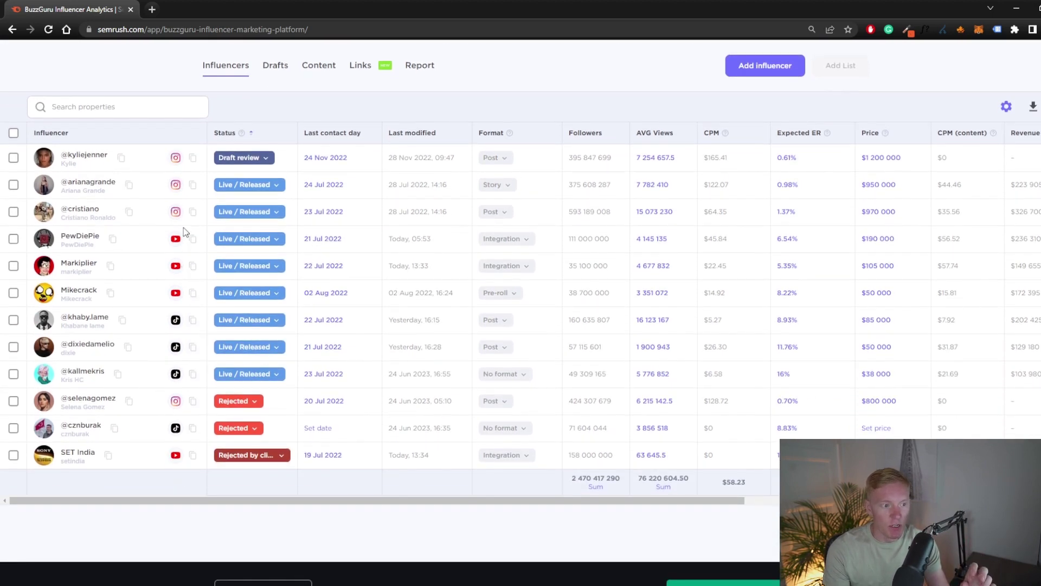
{"action": "scroll", "coordinate": [195, 228], "scroll_direction": "up", "scroll_amount": 1}
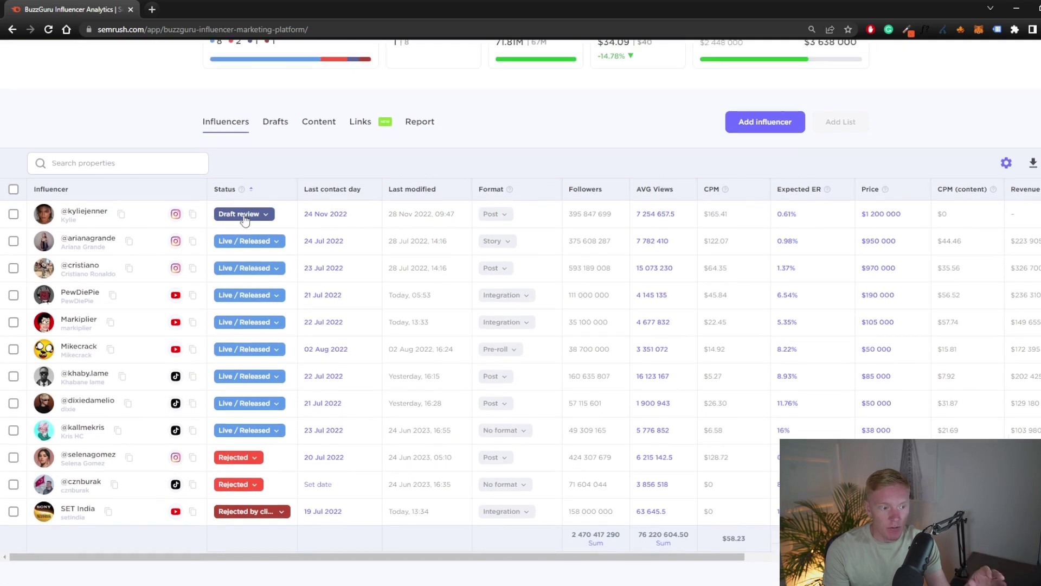
{"action": "left_click", "coordinate": [245, 217]}
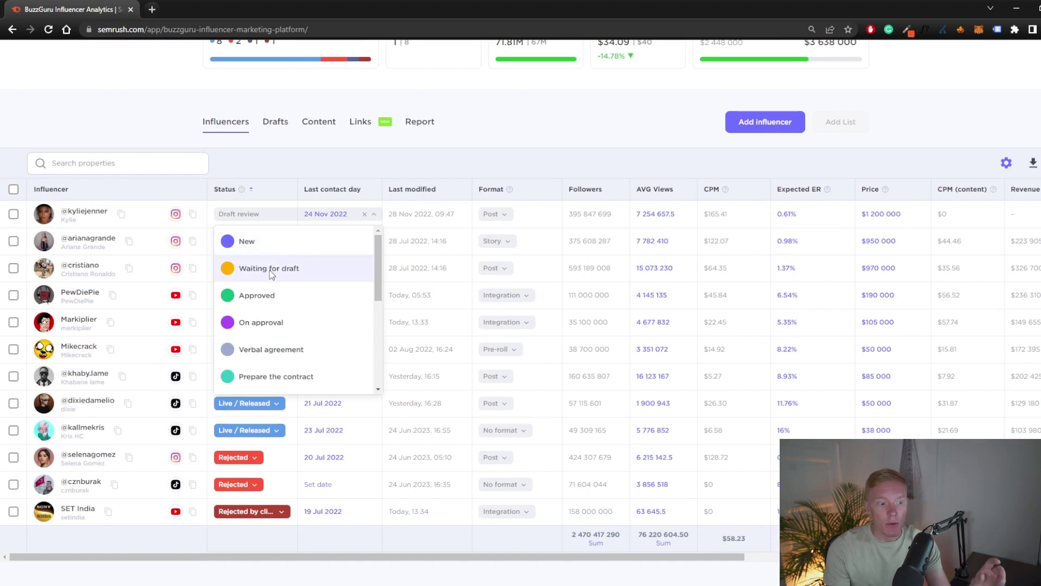
{"action": "scroll", "coordinate": [283, 307], "scroll_direction": "down", "scroll_amount": 1}
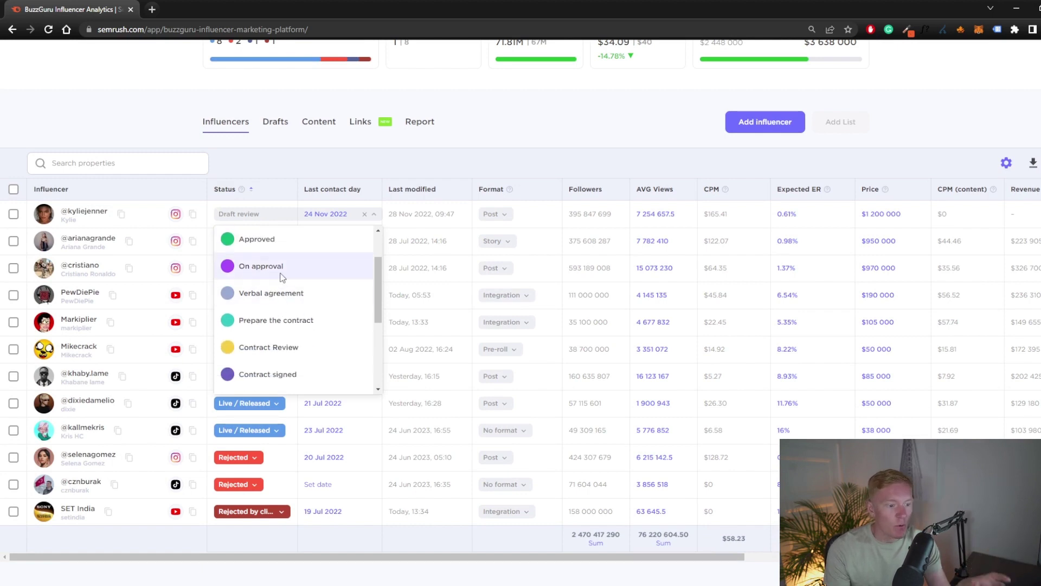
{"action": "scroll", "coordinate": [289, 299], "scroll_direction": "down", "scroll_amount": 1}
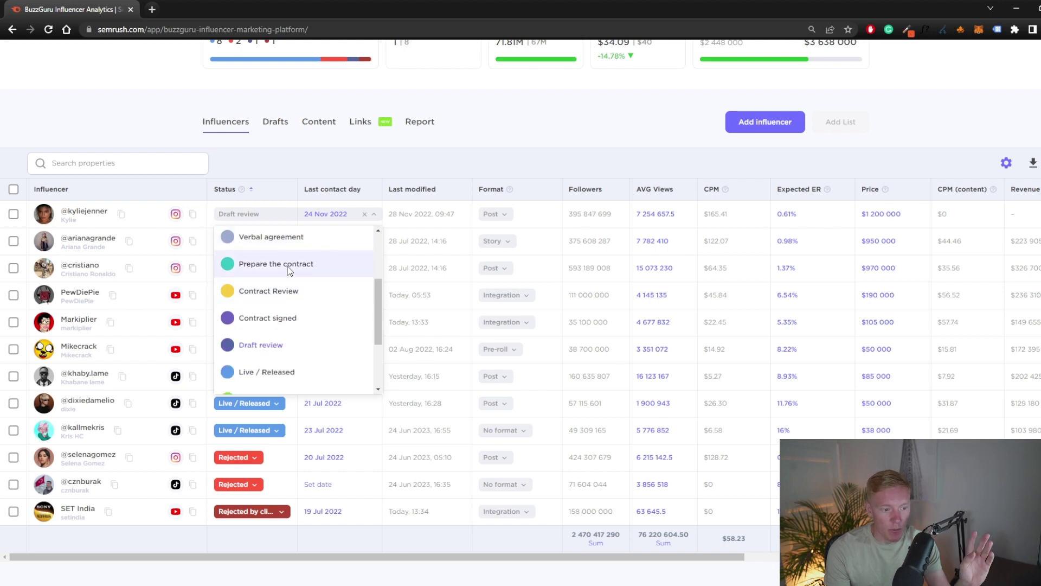
{"action": "scroll", "coordinate": [288, 301], "scroll_direction": "down", "scroll_amount": 2}
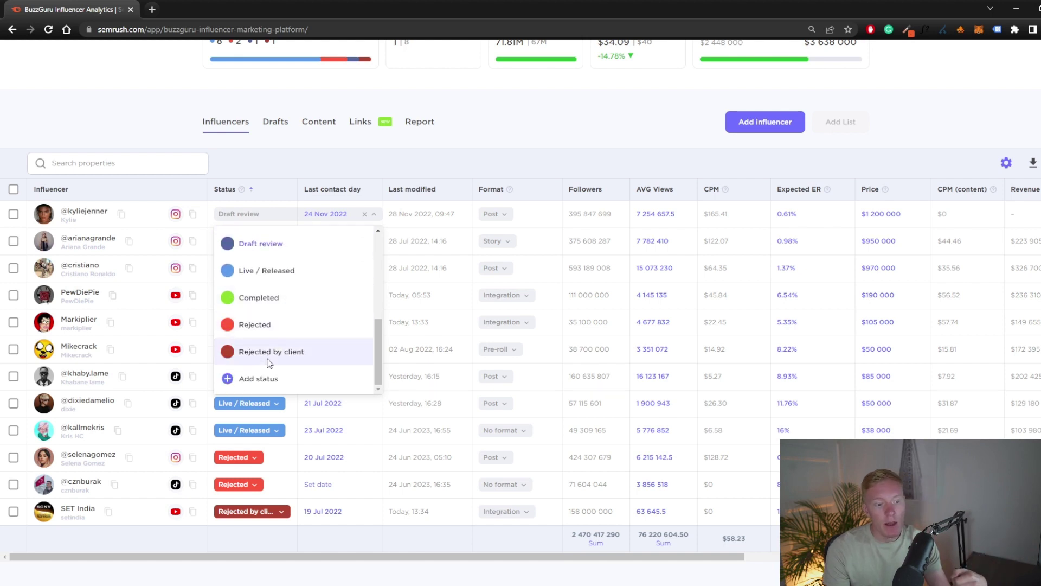
{"action": "left_click", "coordinate": [254, 166]}
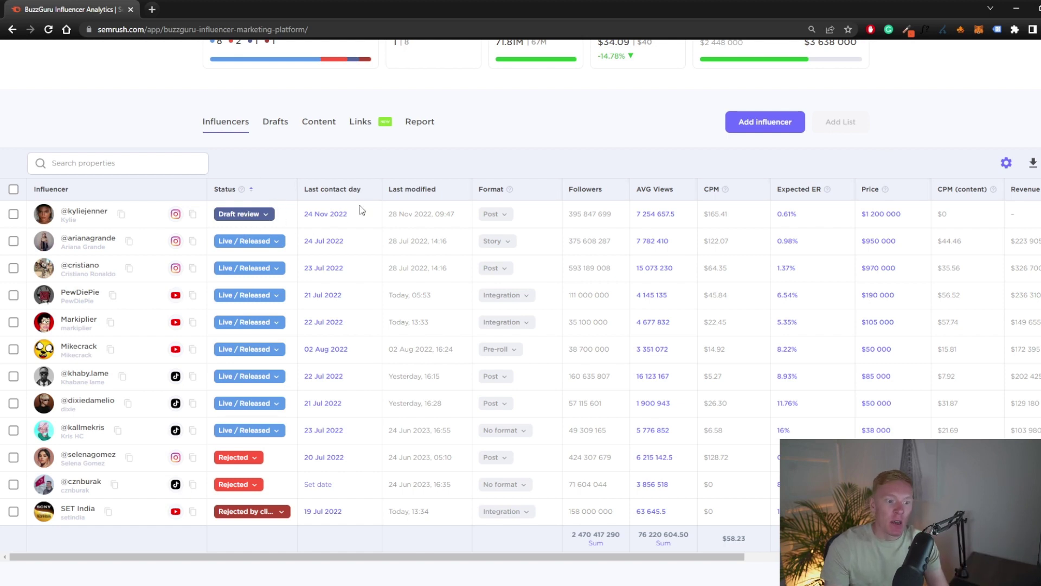
{"action": "left_click", "coordinate": [335, 210]}
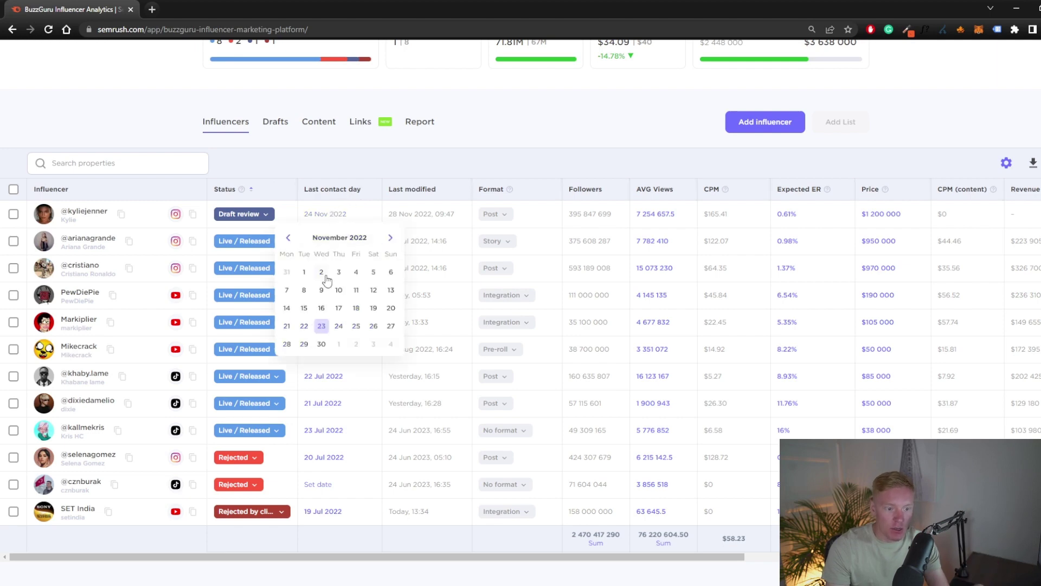
{"action": "left_click", "coordinate": [326, 321]}
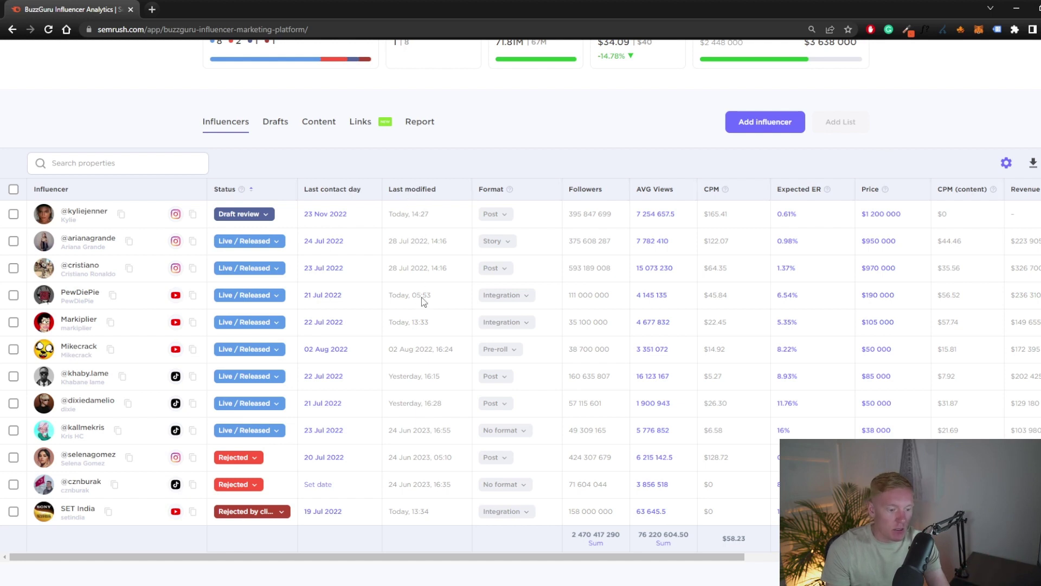
{"action": "left_click", "coordinate": [498, 215]}
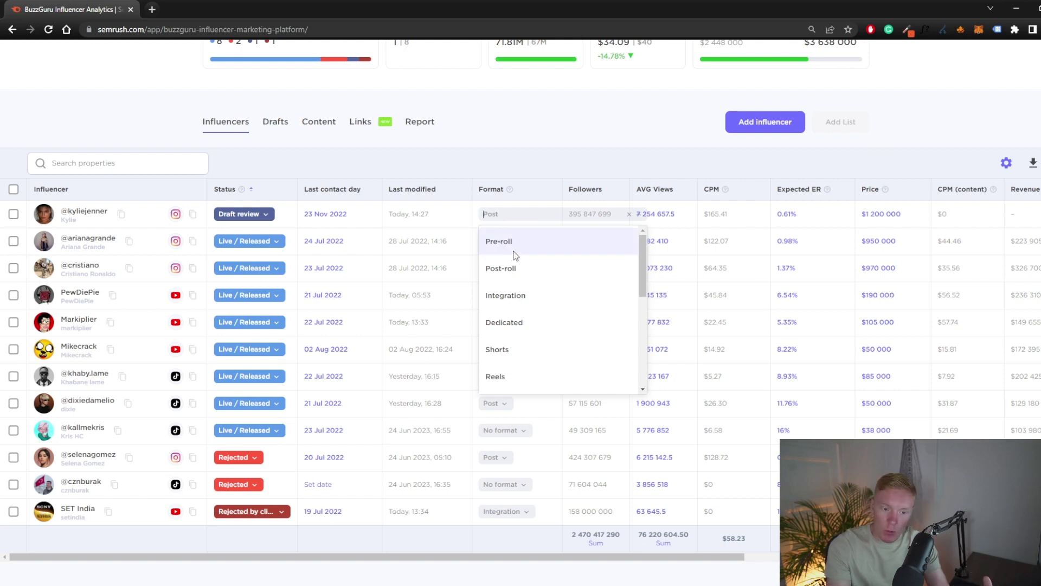
{"action": "scroll", "coordinate": [513, 251], "scroll_direction": "down", "scroll_amount": 2}
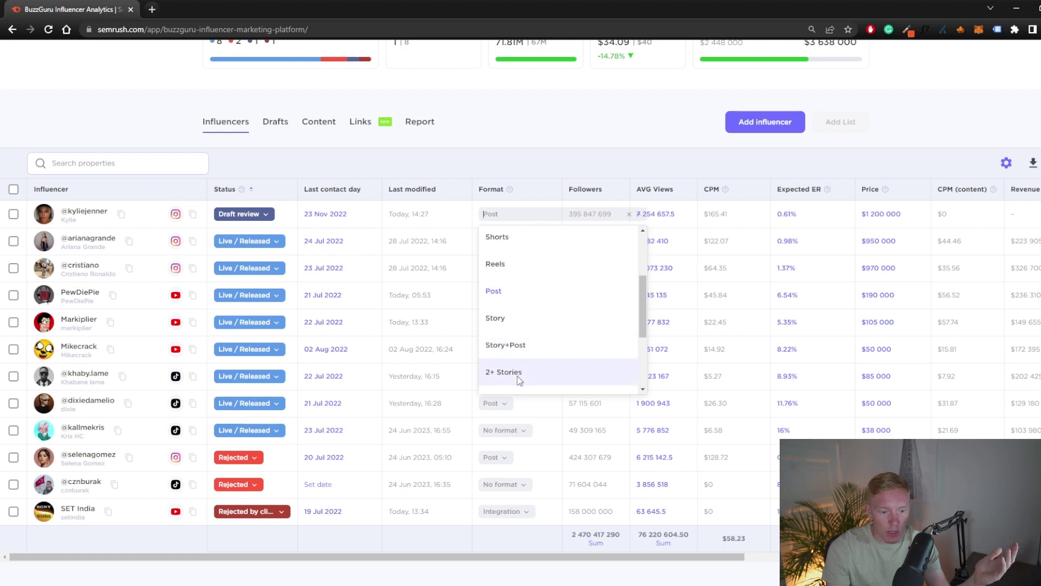
{"action": "scroll", "coordinate": [529, 336], "scroll_direction": "up", "scroll_amount": 2}
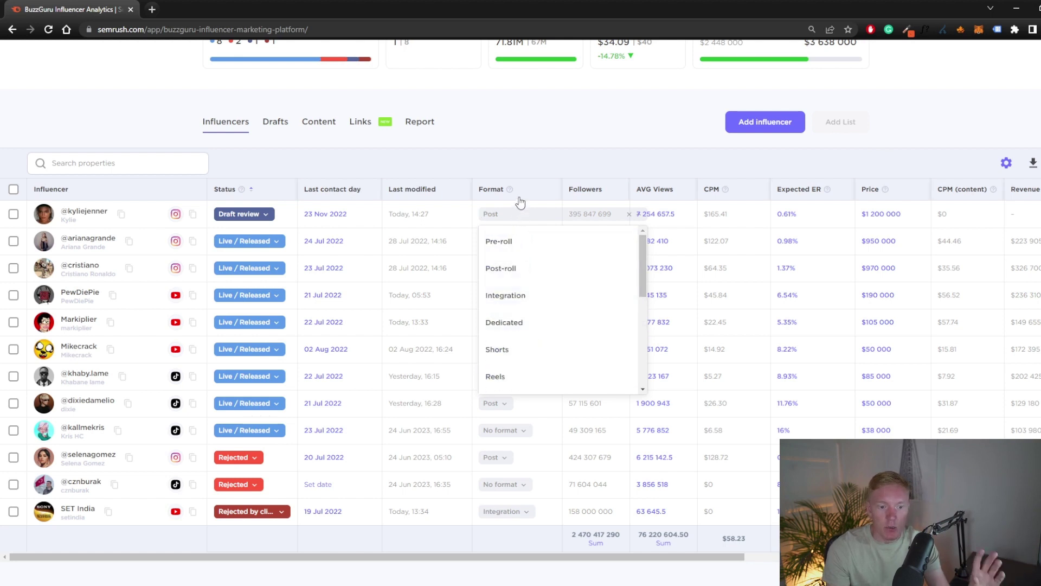
{"action": "left_click", "coordinate": [530, 179]}
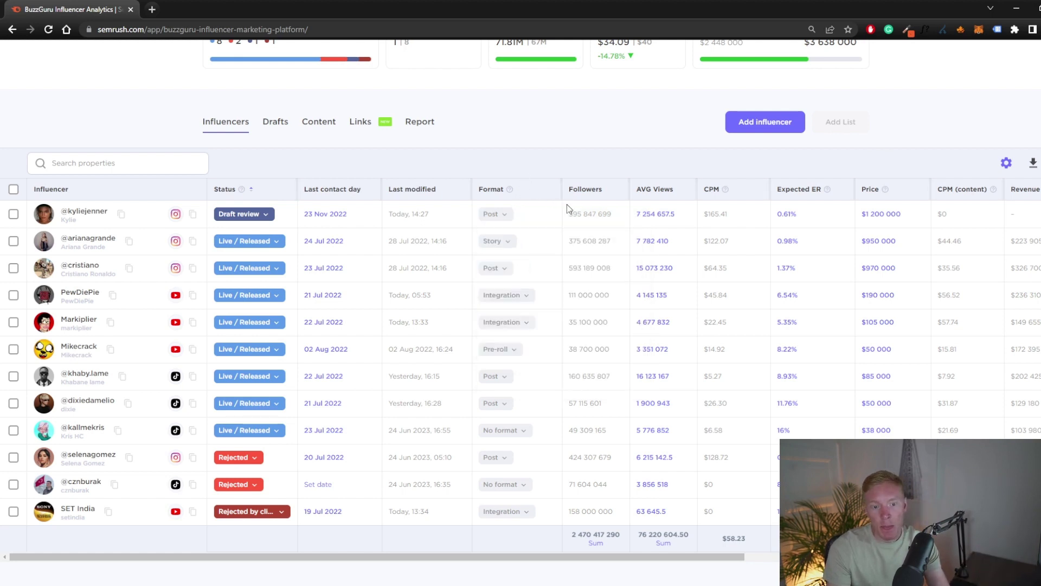
{"action": "left_click_drag", "start_coordinate": [585, 203], "coordinate": [588, 277]}
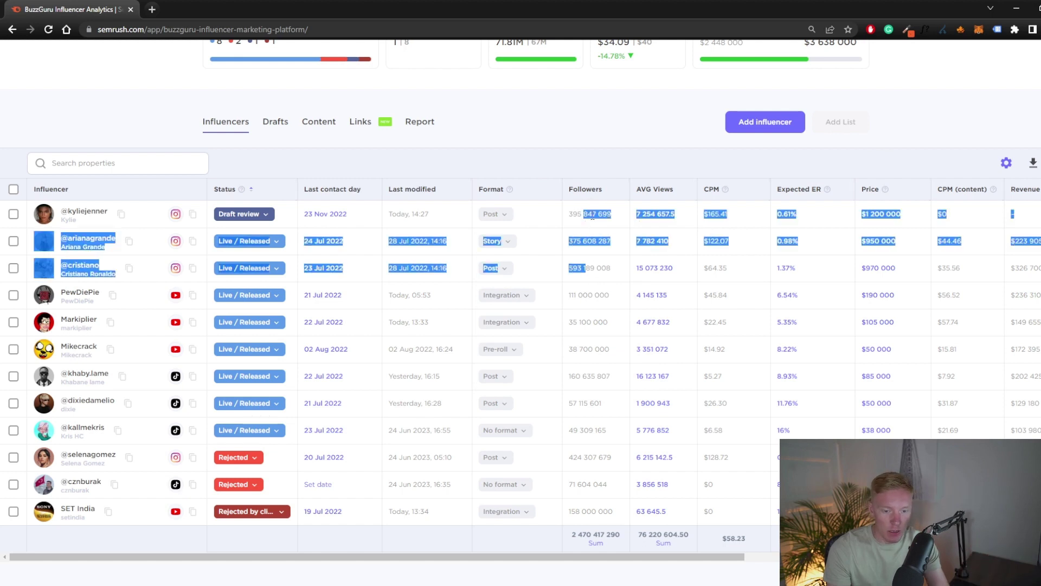
{"action": "left_click", "coordinate": [586, 204]}
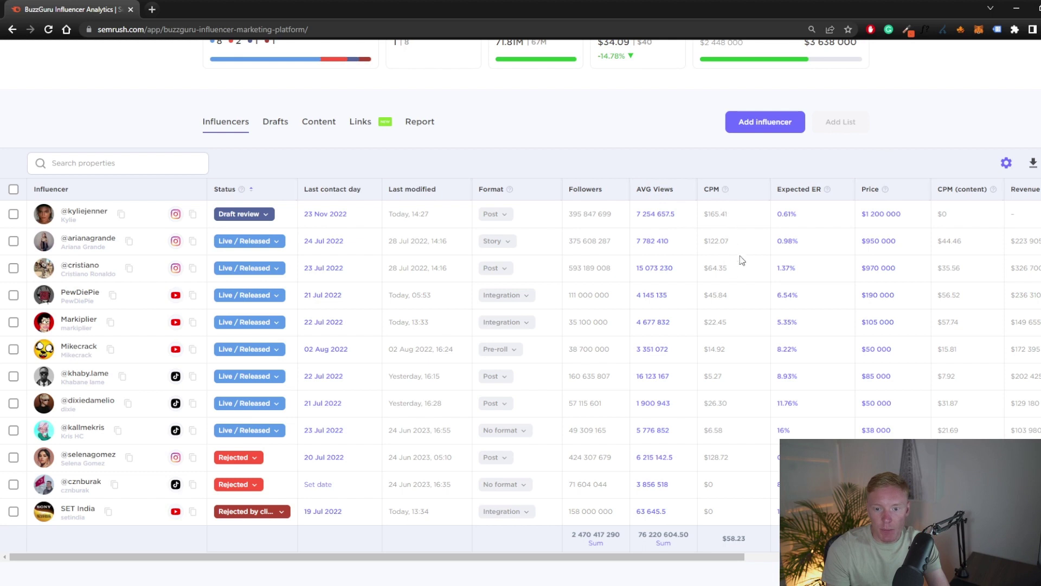
{"action": "mouse_move", "coordinate": [826, 189]}
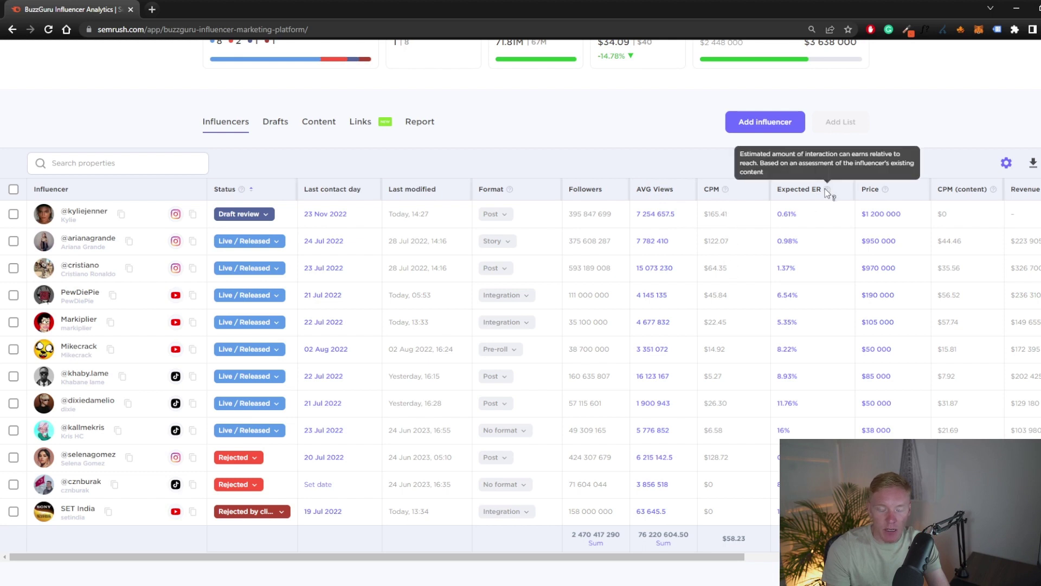
{"action": "left_click", "coordinate": [888, 221]}
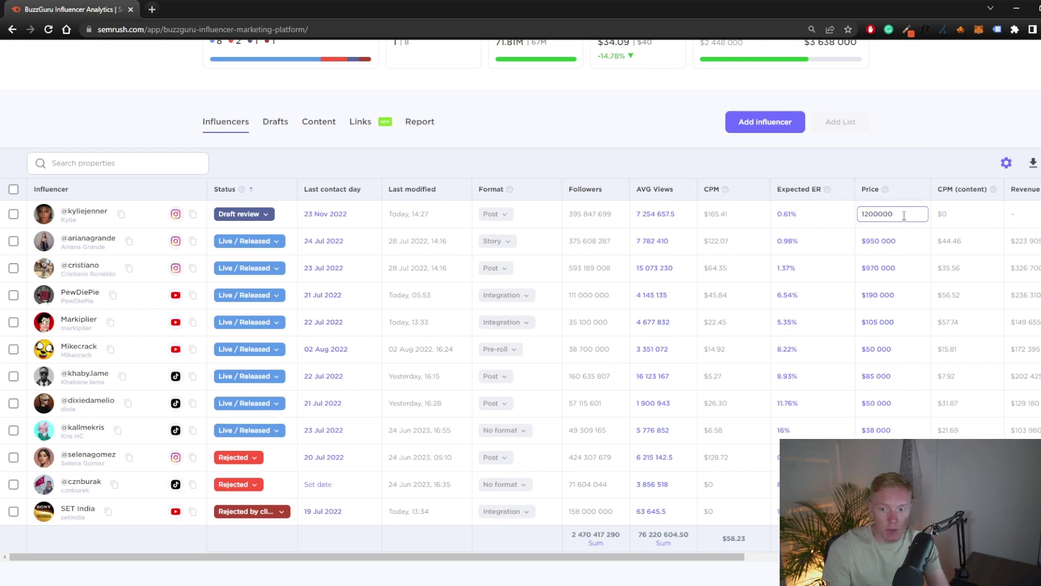
{"action": "left_click_drag", "start_coordinate": [903, 215], "coordinate": [857, 221]}
{"action": "left_click", "coordinate": [913, 162]}
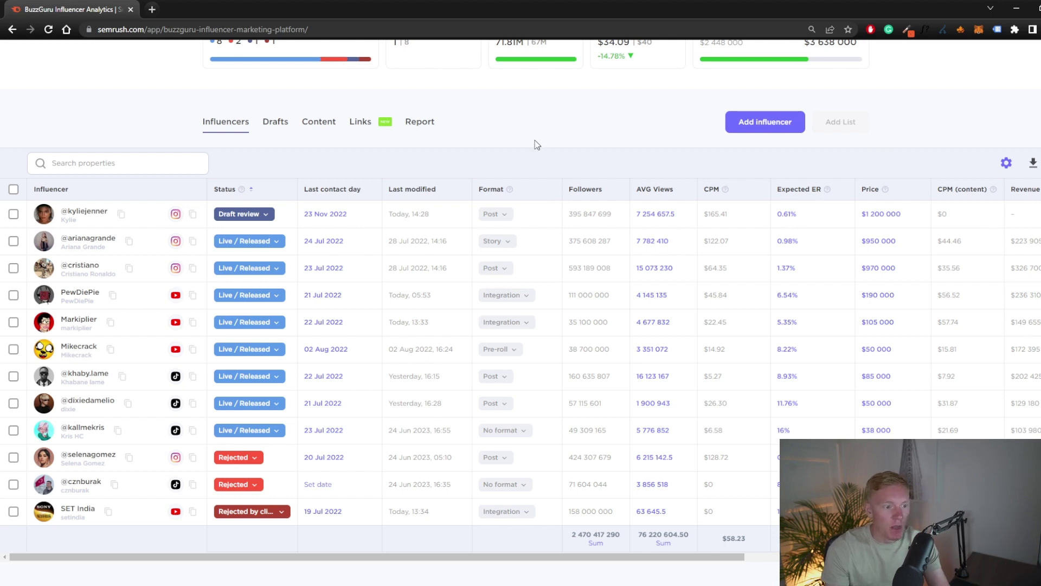
- Select the PewDiePie row to view the bulk editing options, and clear the selection
{"action": "left_click", "coordinate": [13, 295]}
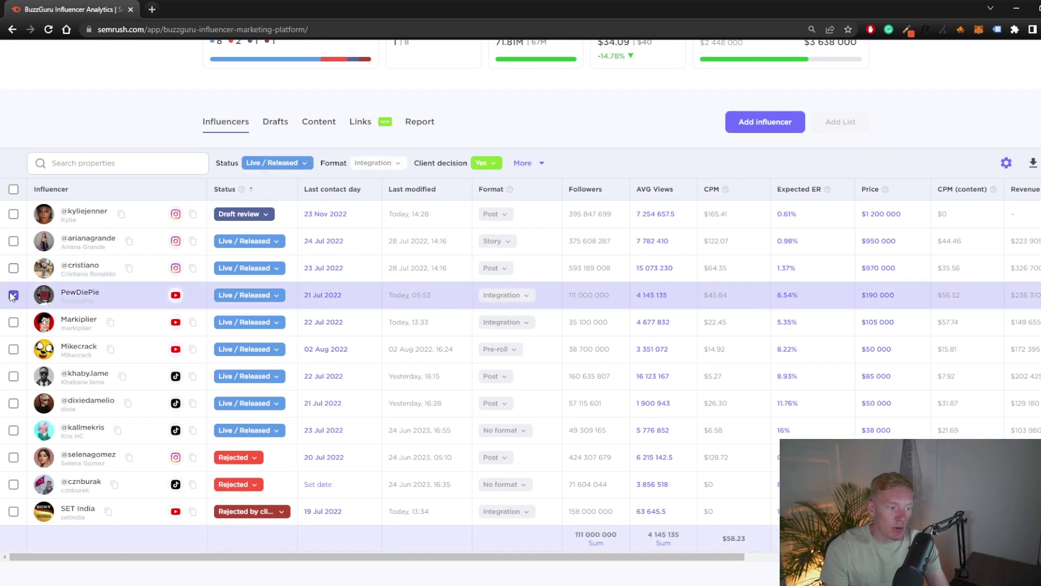
{"action": "left_click", "coordinate": [14, 295]}
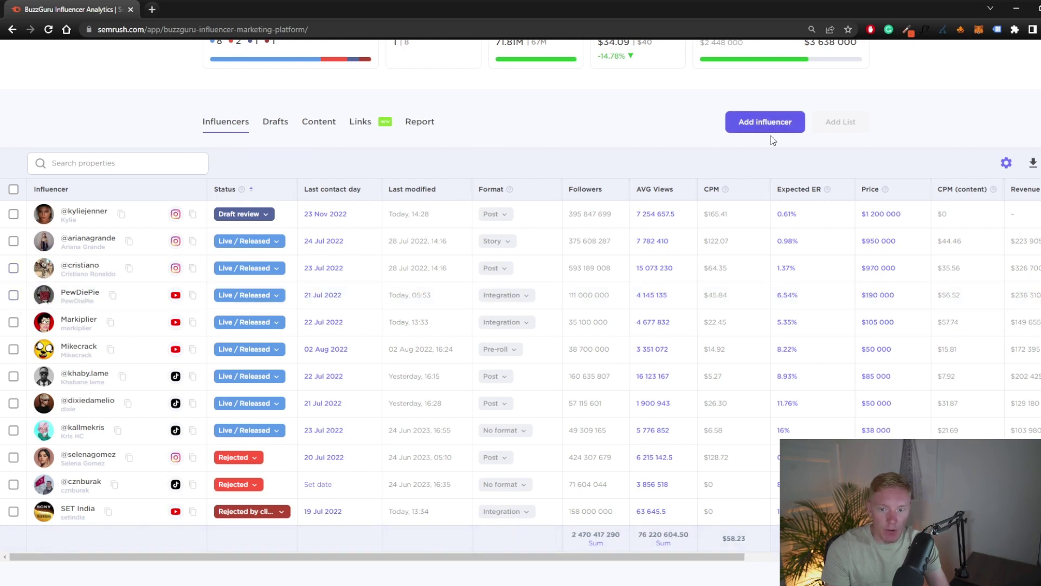
- Review the form for adding influencers by account link or in bulk, and close it without adding anyone
{"action": "scroll", "coordinate": [772, 128], "scroll_direction": "up", "scroll_amount": 1}
{"action": "left_click", "coordinate": [781, 178]}
{"action": "left_click", "coordinate": [585, 173]}
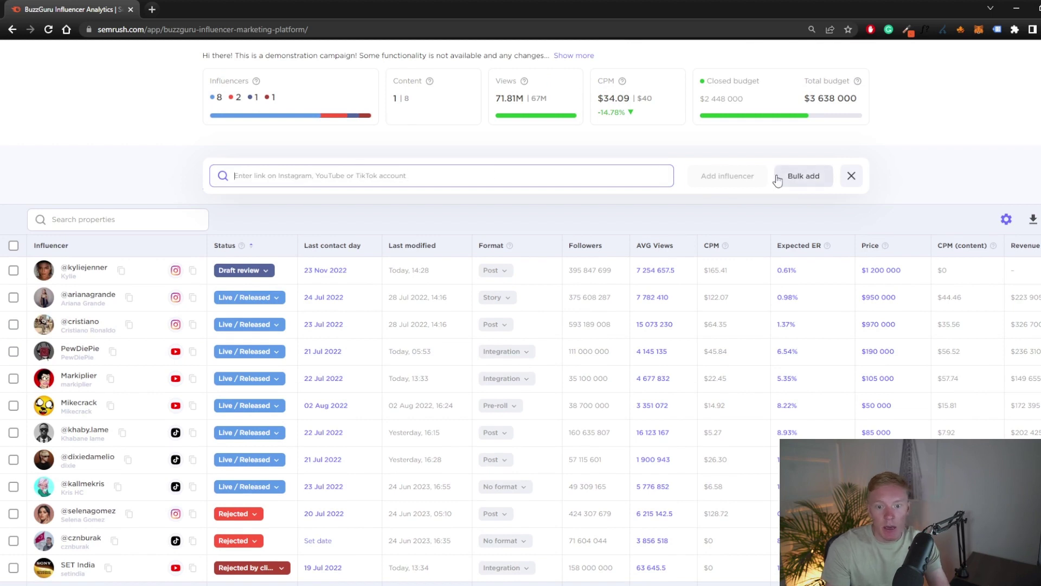
{"action": "left_click", "coordinate": [851, 175]}
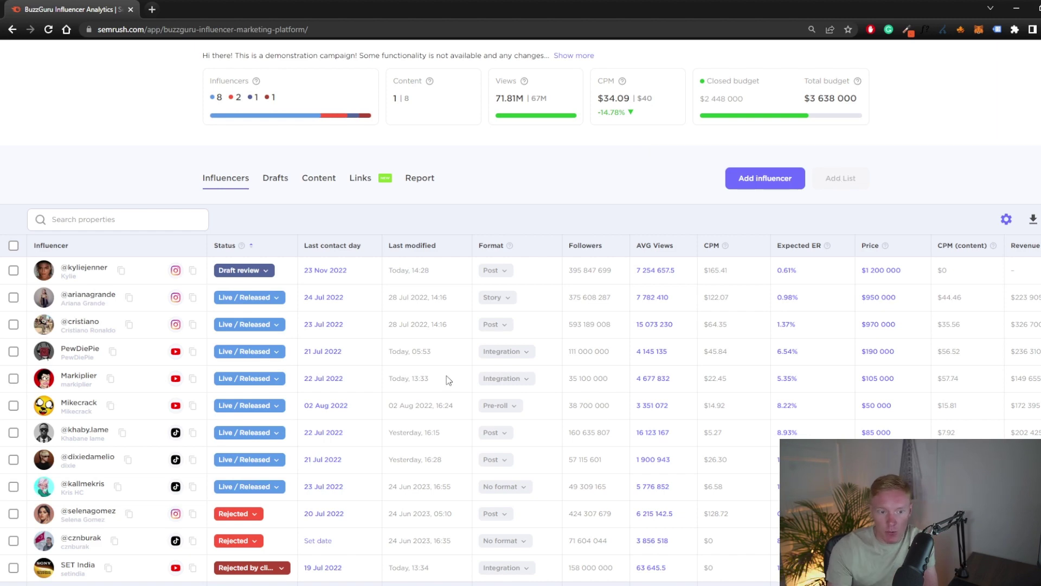
- Look over the campaign summary and influencer table, and review its drafts and the performance metrics of its published content
{"action": "scroll", "coordinate": [566, 186], "scroll_direction": "up", "scroll_amount": 3}
{"action": "mouse_move", "coordinate": [851, 358]}
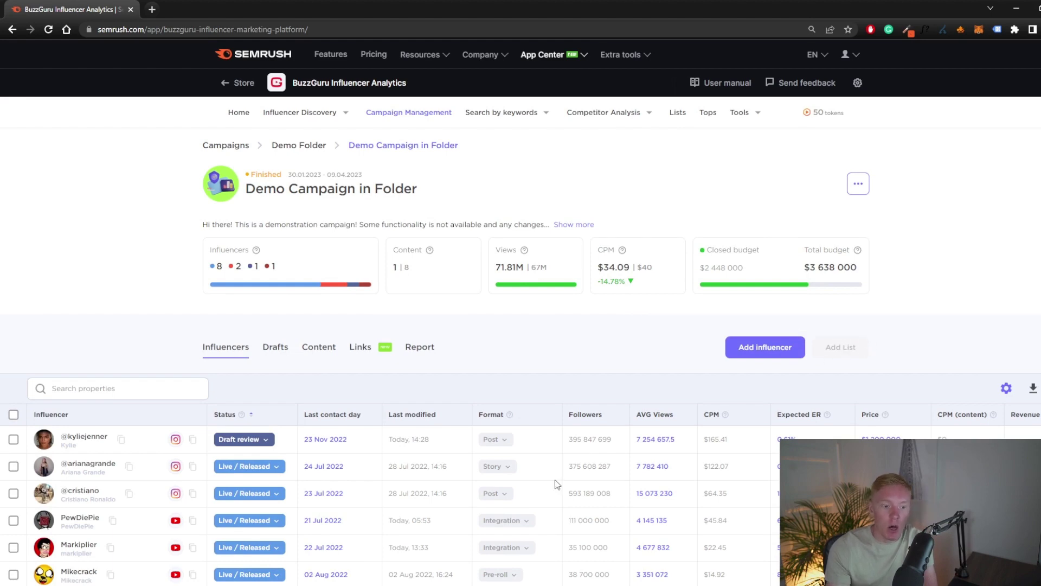
{"action": "scroll", "coordinate": [315, 421], "scroll_direction": "down", "scroll_amount": 2}
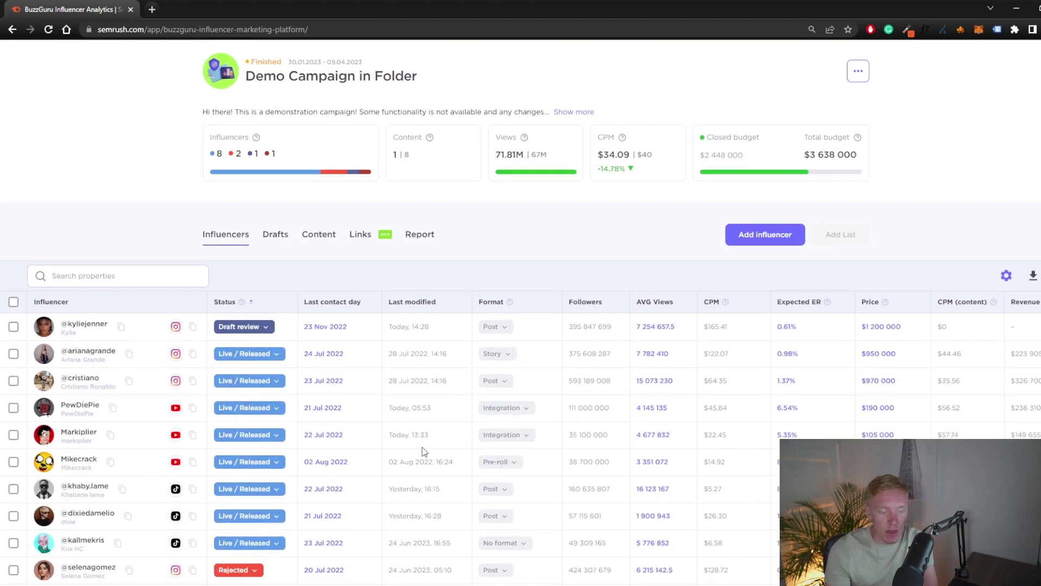
{"action": "scroll", "coordinate": [423, 451], "scroll_direction": "up", "scroll_amount": 2}
{"action": "scroll", "coordinate": [268, 480], "scroll_direction": "down", "scroll_amount": 2}
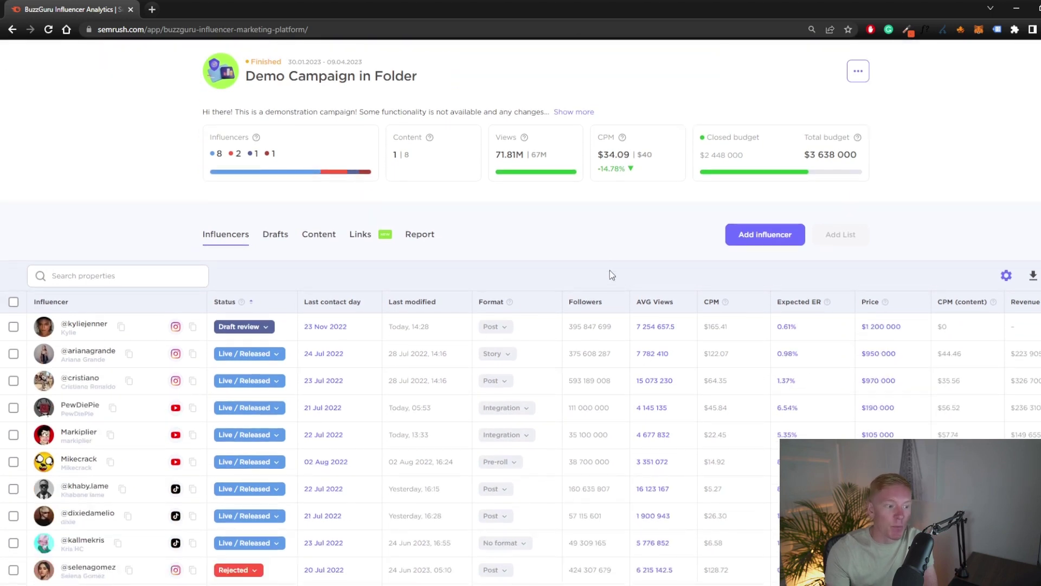
{"action": "scroll", "coordinate": [609, 270], "scroll_direction": "up", "scroll_amount": 3}
{"action": "left_click", "coordinate": [265, 351]}
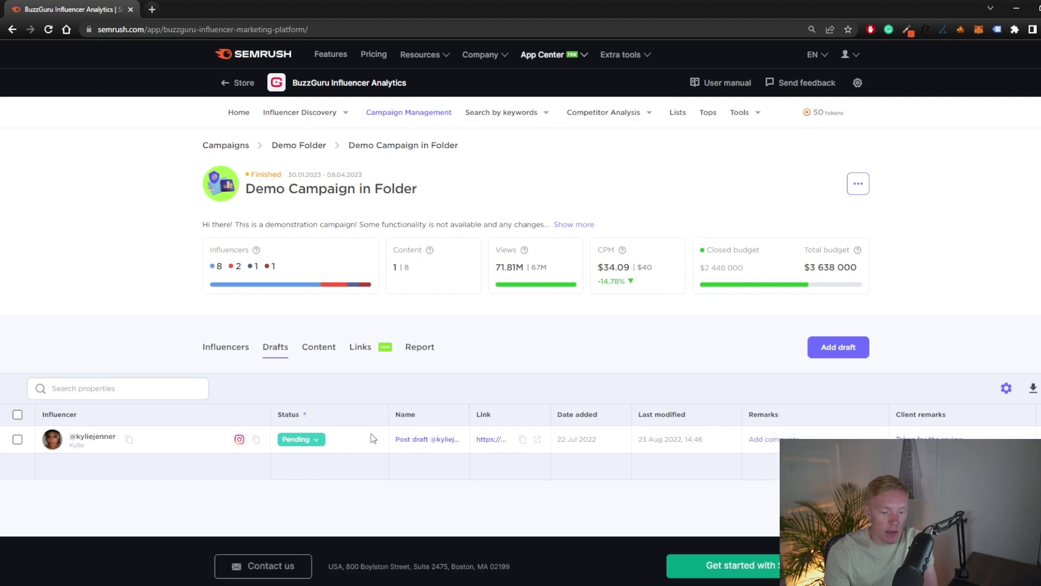
{"action": "left_click", "coordinate": [324, 350]}
{"action": "scroll", "coordinate": [320, 251], "scroll_direction": "down", "scroll_amount": 3}
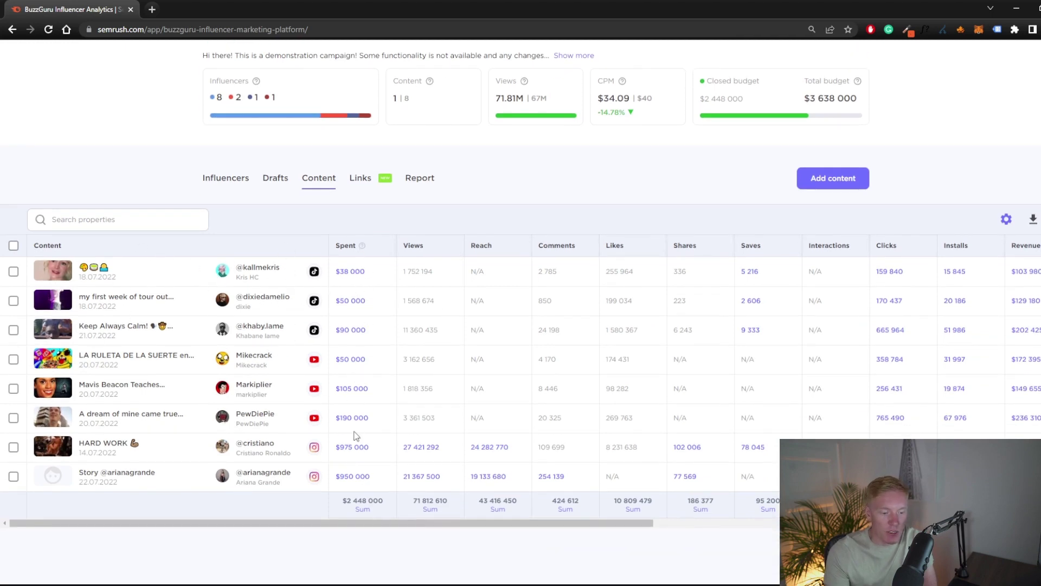
{"action": "scroll", "coordinate": [356, 455], "scroll_direction": "down", "scroll_amount": 1}
{"action": "scroll", "coordinate": [295, 302], "scroll_direction": "up", "scroll_amount": 3}
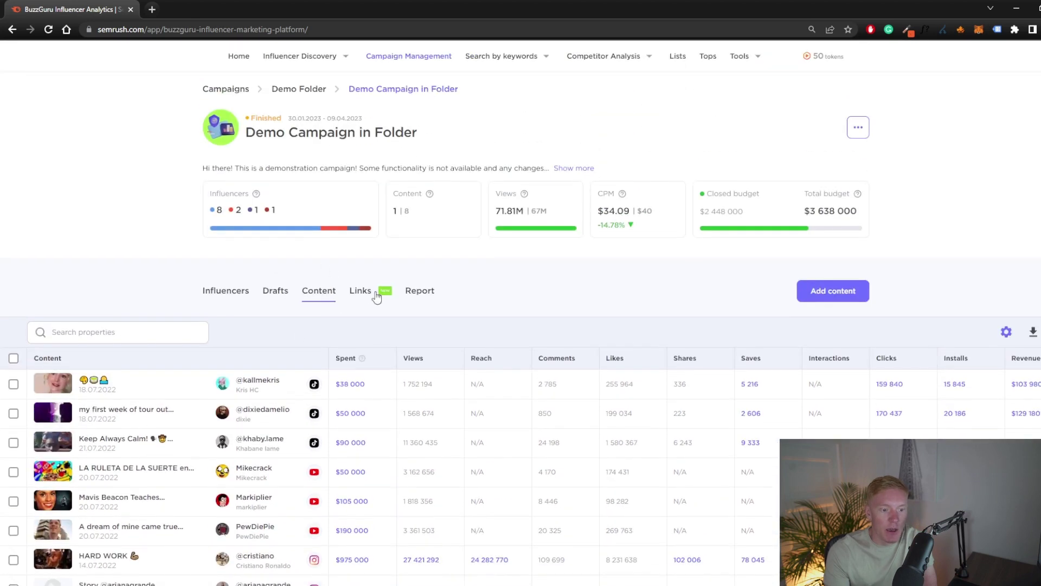
- View the campaign's Links section with its short link option, revisit the influencer list and return to Links
{"action": "left_click", "coordinate": [368, 301]}
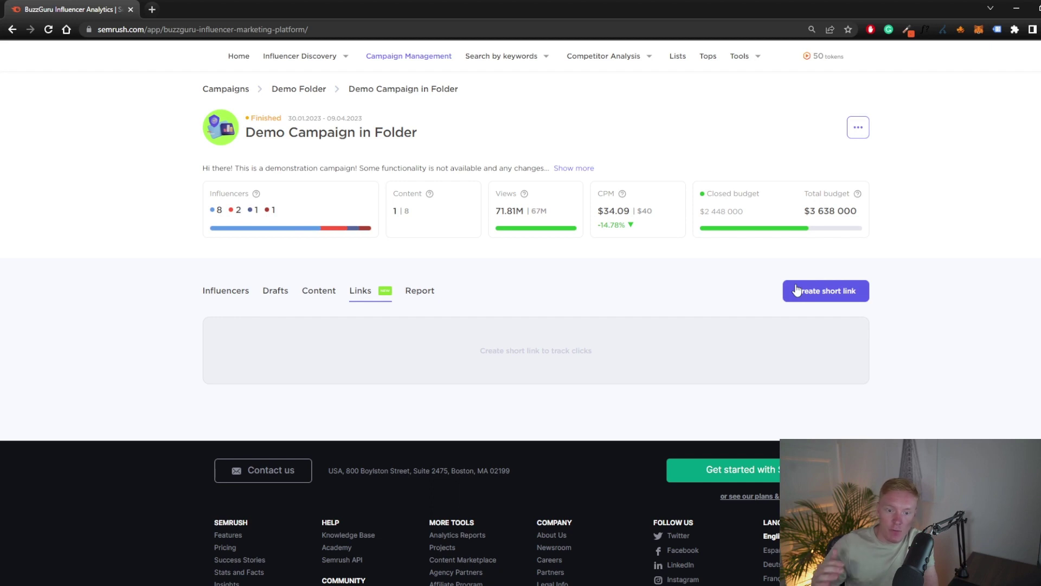
{"action": "left_click", "coordinate": [224, 295]}
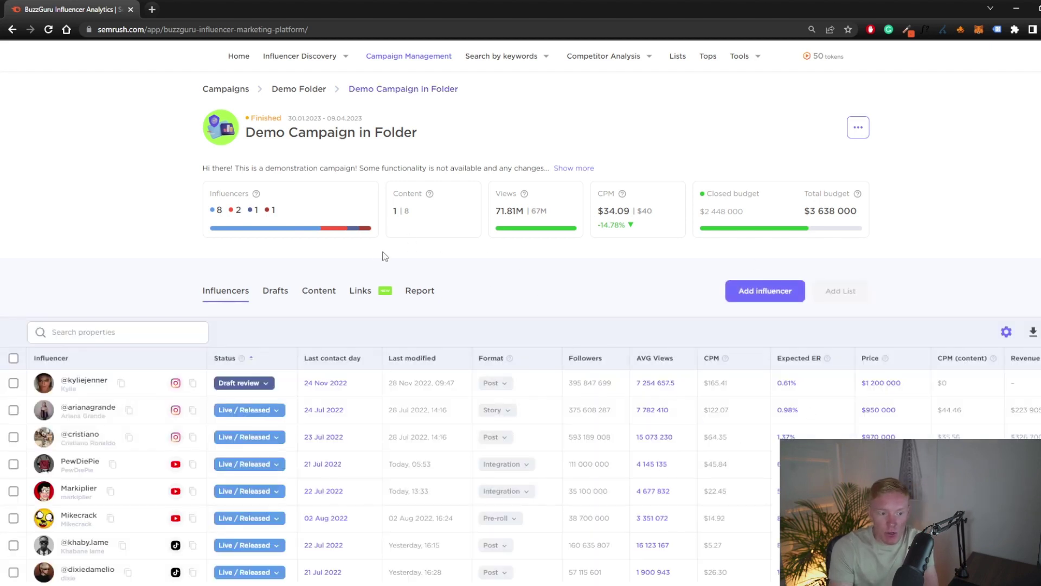
{"action": "left_click", "coordinate": [362, 293]}
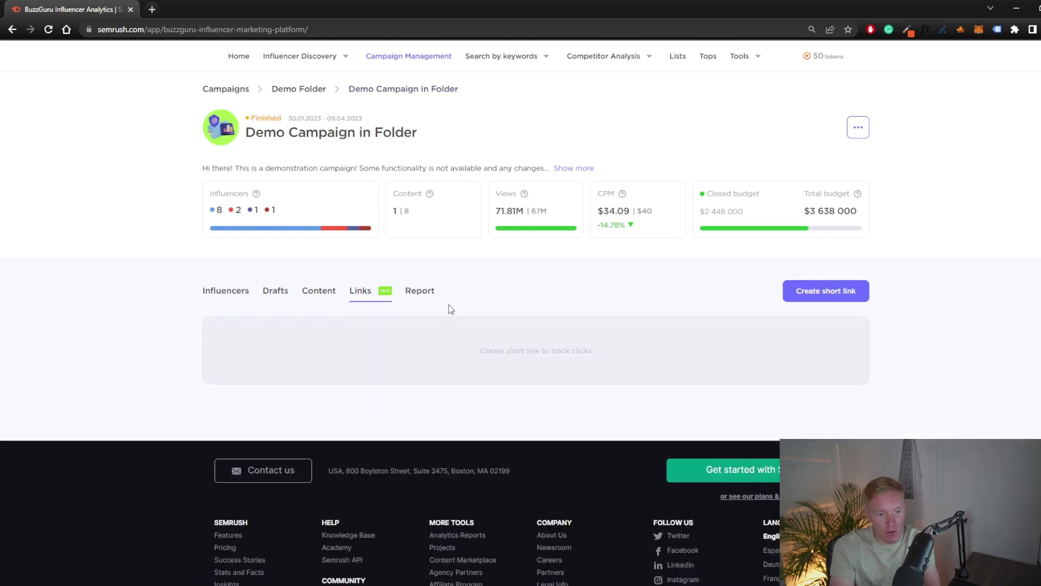
- Open the campaign report and examine its Overview figures and Ads metrics, including the explanations of Engagement rate and CPM
{"action": "left_click", "coordinate": [418, 296]}
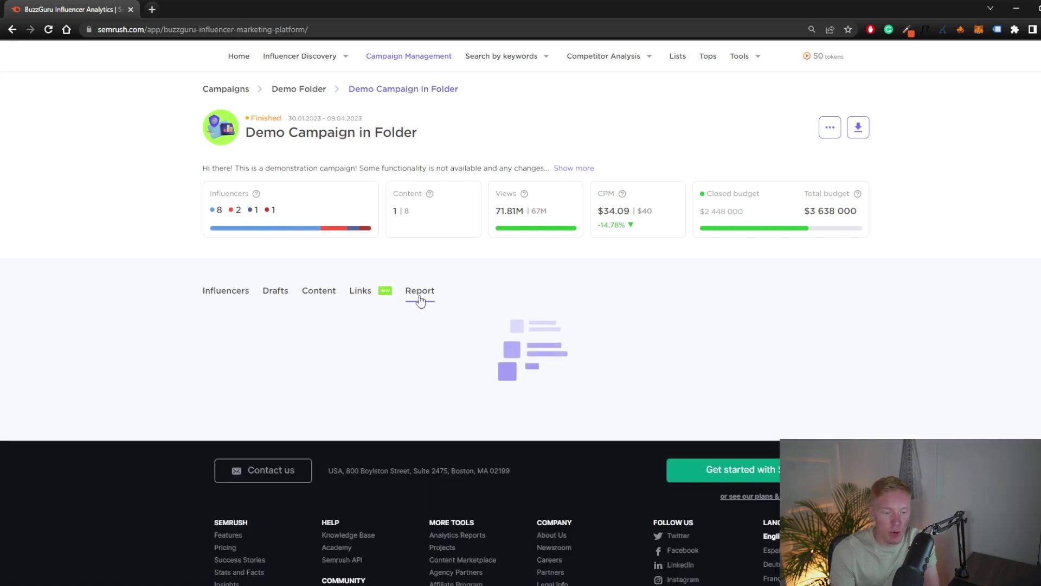
{"action": "scroll", "coordinate": [423, 299], "scroll_direction": "down", "scroll_amount": 1}
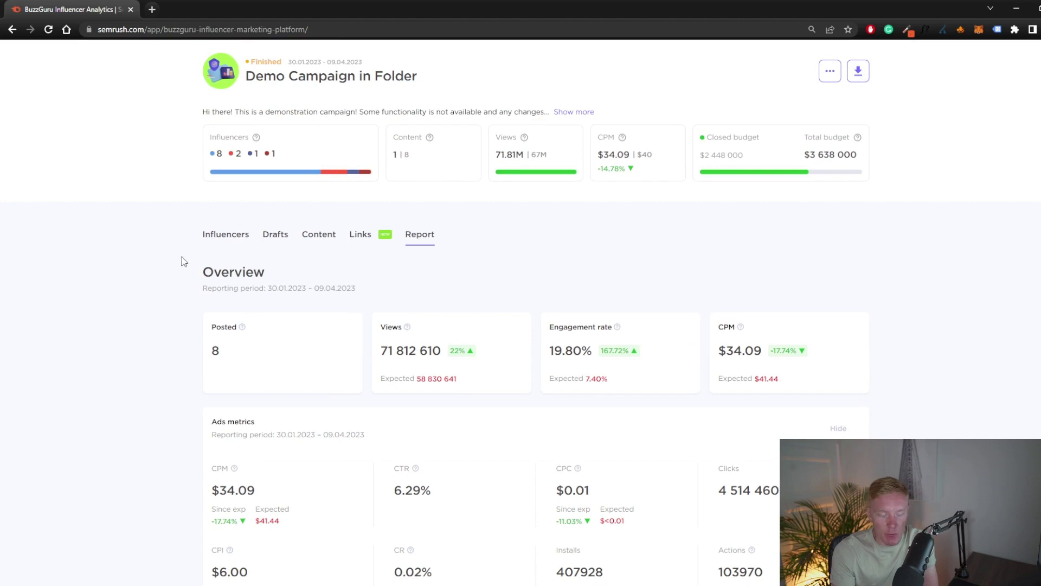
{"action": "left_click_drag", "start_coordinate": [185, 262], "coordinate": [514, 288]}
{"action": "left_click", "coordinate": [516, 288]}
{"action": "scroll", "coordinate": [385, 285], "scroll_direction": "down", "scroll_amount": 3}
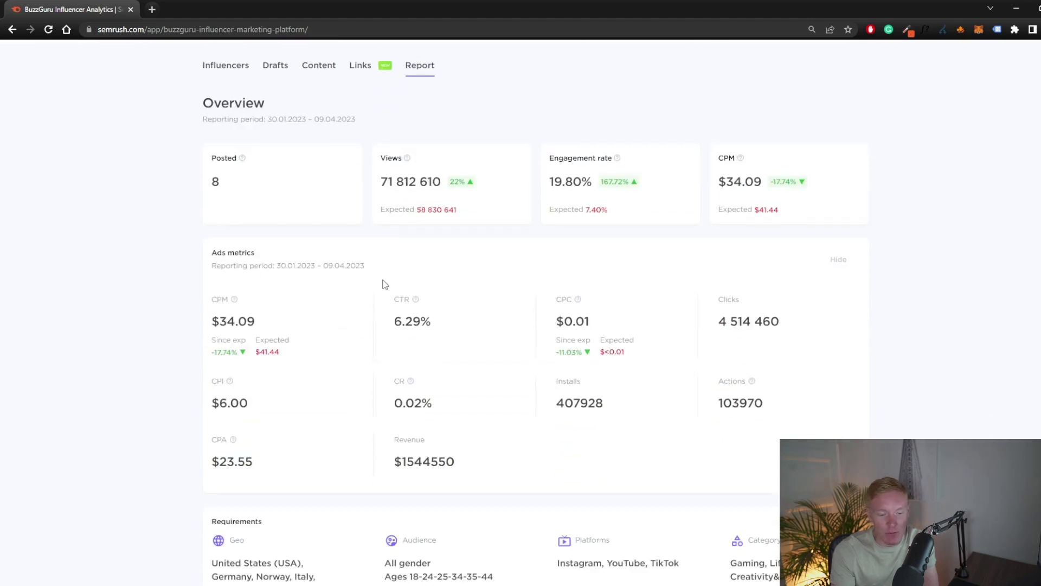
{"action": "scroll", "coordinate": [303, 234], "scroll_direction": "down", "scroll_amount": 3}
{"action": "scroll", "coordinate": [428, 276], "scroll_direction": "up", "scroll_amount": 4}
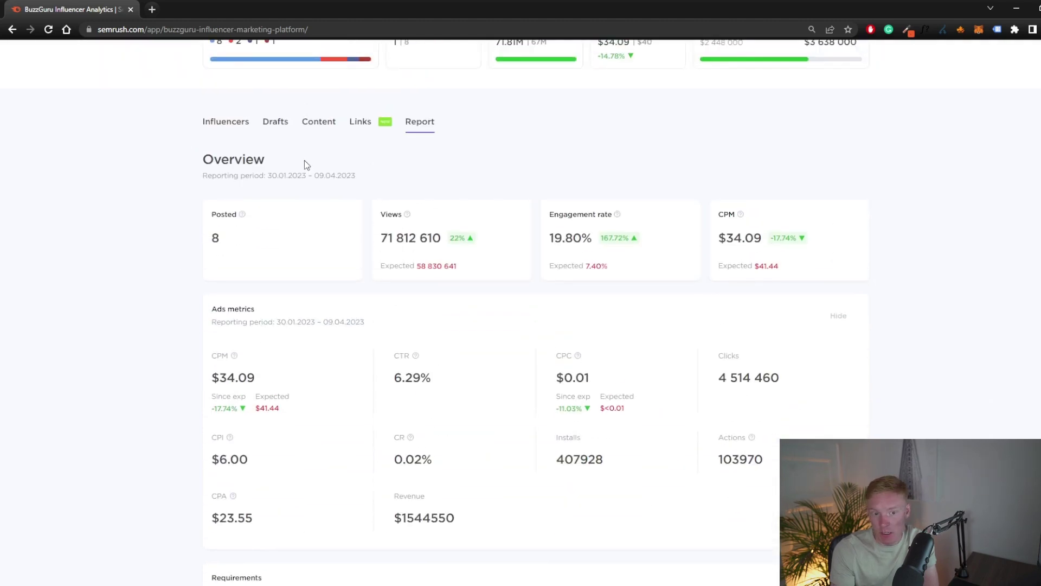
{"action": "left_click_drag", "start_coordinate": [304, 161], "coordinate": [978, 300]}
{"action": "left_click", "coordinate": [971, 295]}
{"action": "mouse_move", "coordinate": [620, 215]}
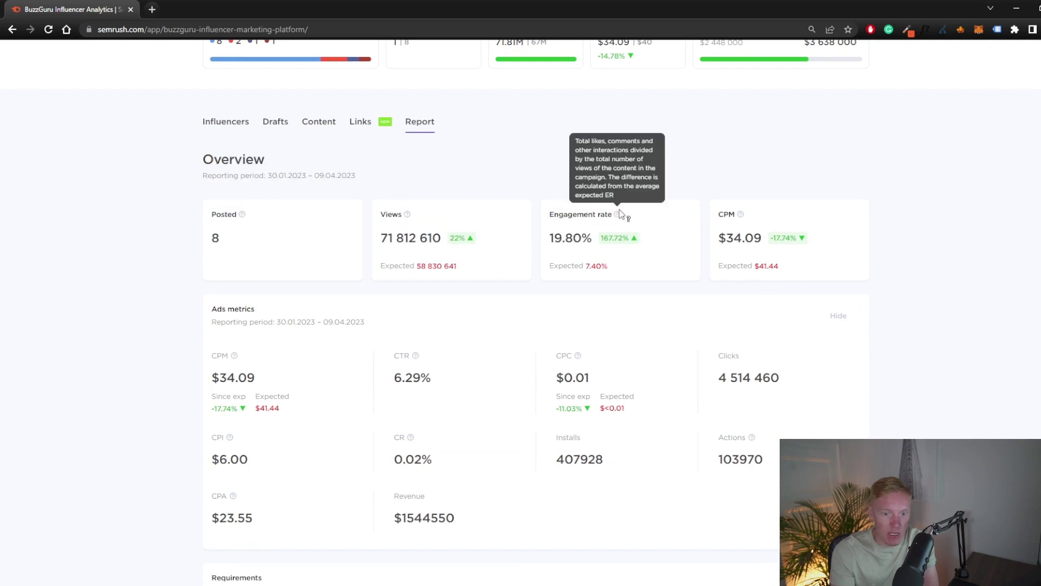
{"action": "mouse_move", "coordinate": [740, 215]}
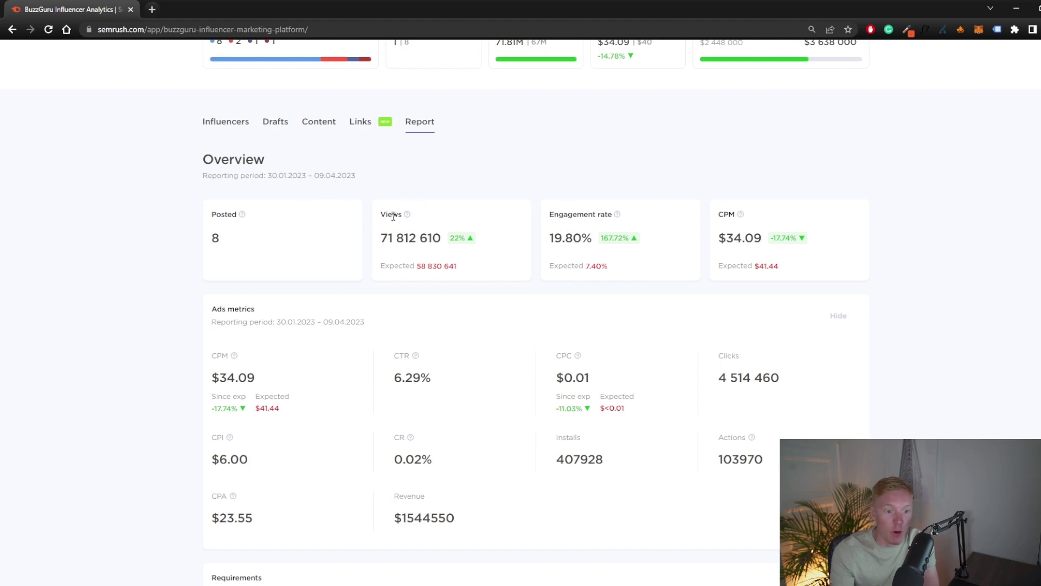
- Examine the report's budget and content allocation charts and its separate YouTube and TikTok sections
{"action": "scroll", "coordinate": [521, 240], "scroll_direction": "down", "scroll_amount": 13}
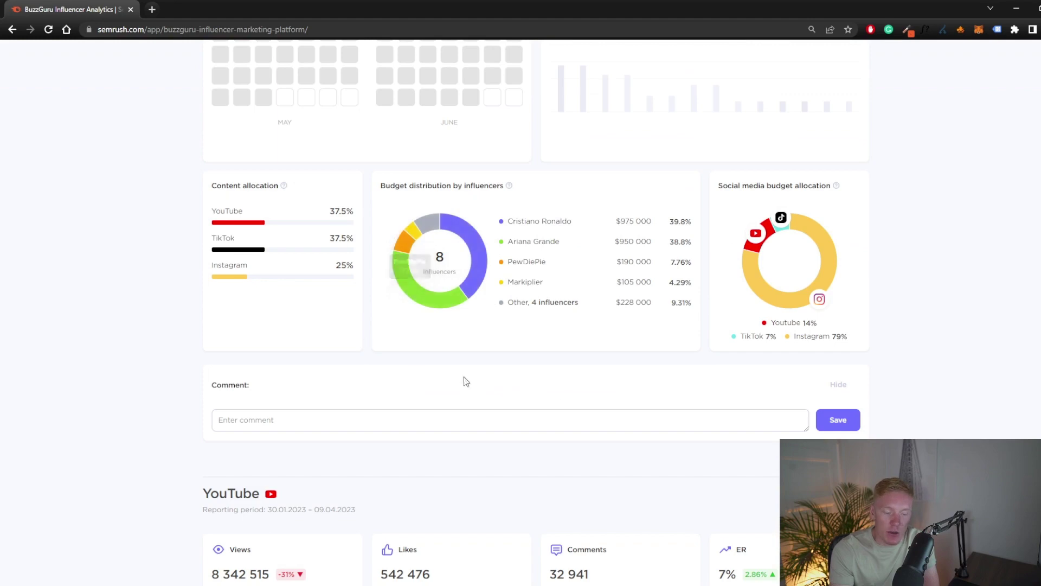
{"action": "scroll", "coordinate": [329, 279], "scroll_direction": "down", "scroll_amount": 4}
{"action": "scroll", "coordinate": [329, 279], "scroll_direction": "up", "scroll_amount": 2}
{"action": "left_click_drag", "start_coordinate": [193, 365], "coordinate": [356, 394]}
{"action": "scroll", "coordinate": [418, 402], "scroll_direction": "down", "scroll_amount": 14}
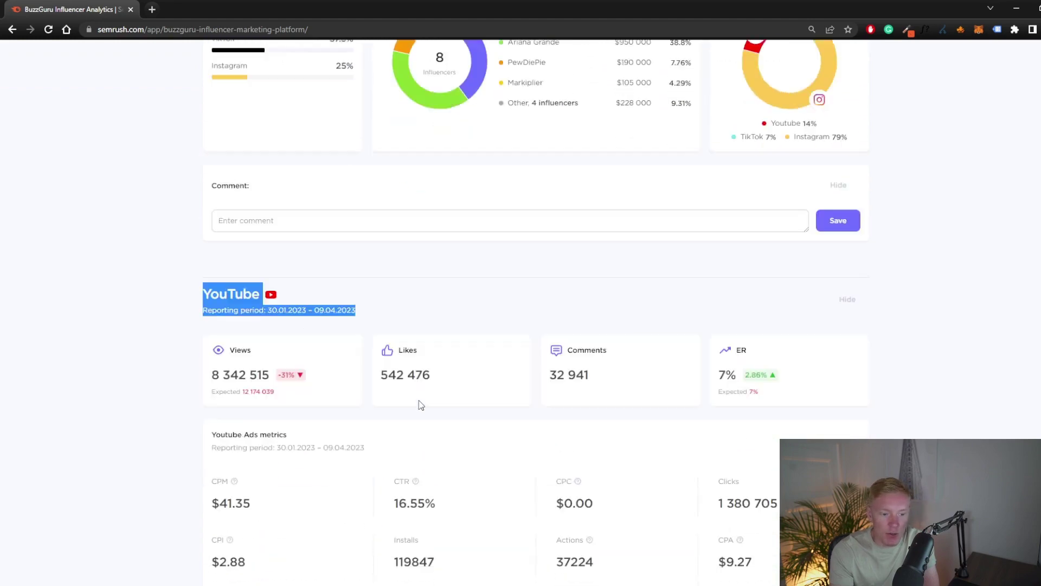
{"action": "scroll", "coordinate": [274, 350], "scroll_direction": "down", "scroll_amount": 5}
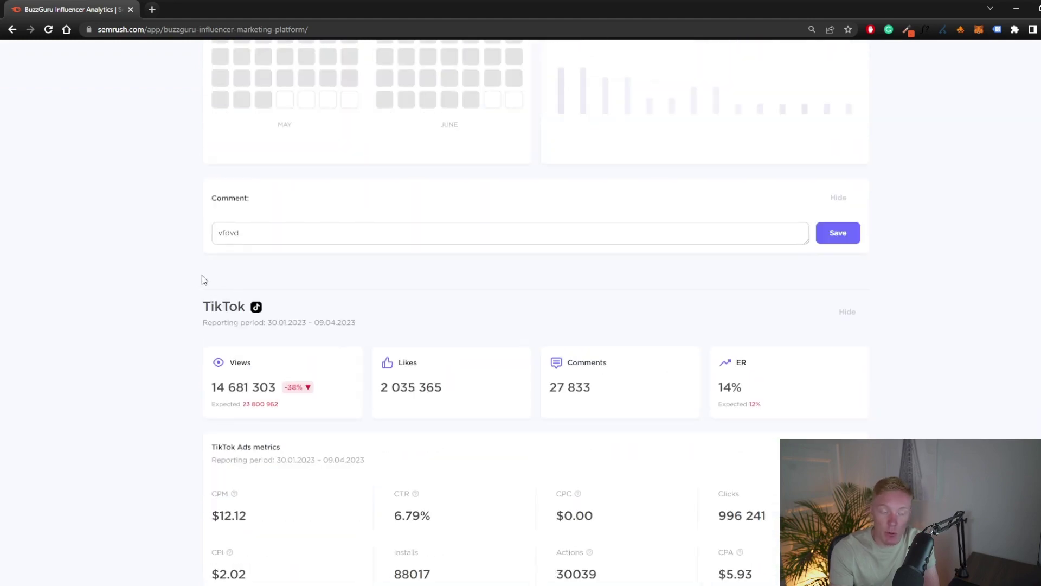
{"action": "left_click_drag", "start_coordinate": [202, 275], "coordinate": [234, 310]}
{"action": "left_click", "coordinate": [274, 306]}
{"action": "scroll", "coordinate": [300, 337], "scroll_direction": "up", "scroll_amount": 1}
{"action": "scroll", "coordinate": [301, 336], "scroll_direction": "up", "scroll_amount": 20}
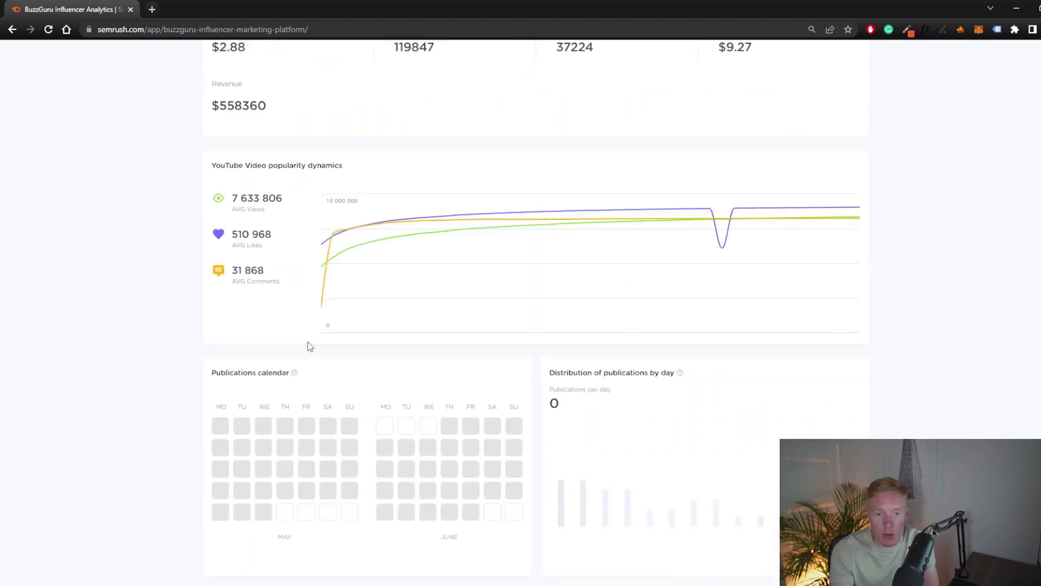
{"action": "scroll", "coordinate": [495, 275], "scroll_direction": "up", "scroll_amount": 11}
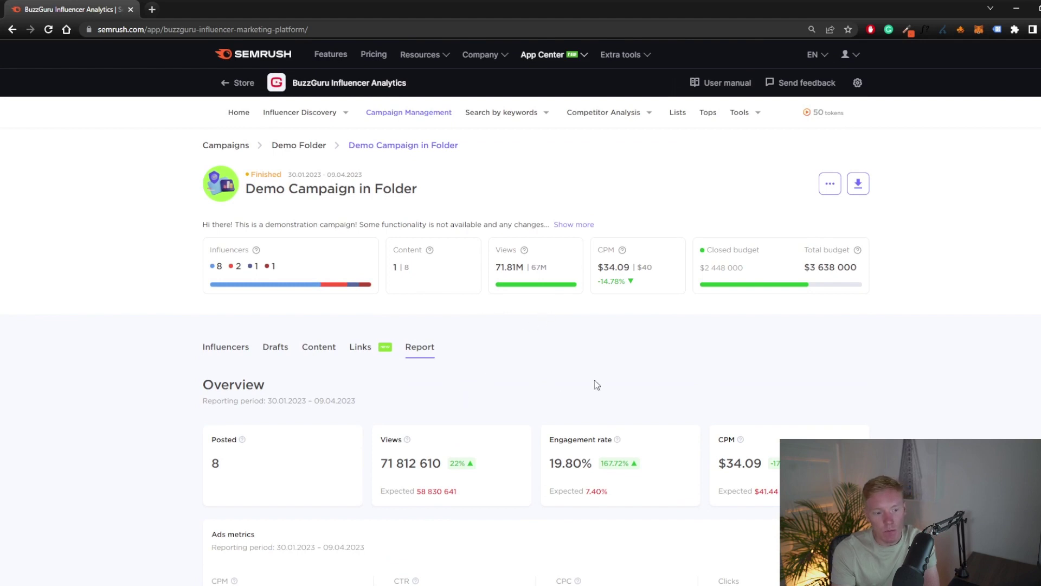
- Open the keyword search for TikTok posts and search for posts with the keyword "gaming"
{"action": "left_click", "coordinate": [507, 118]}
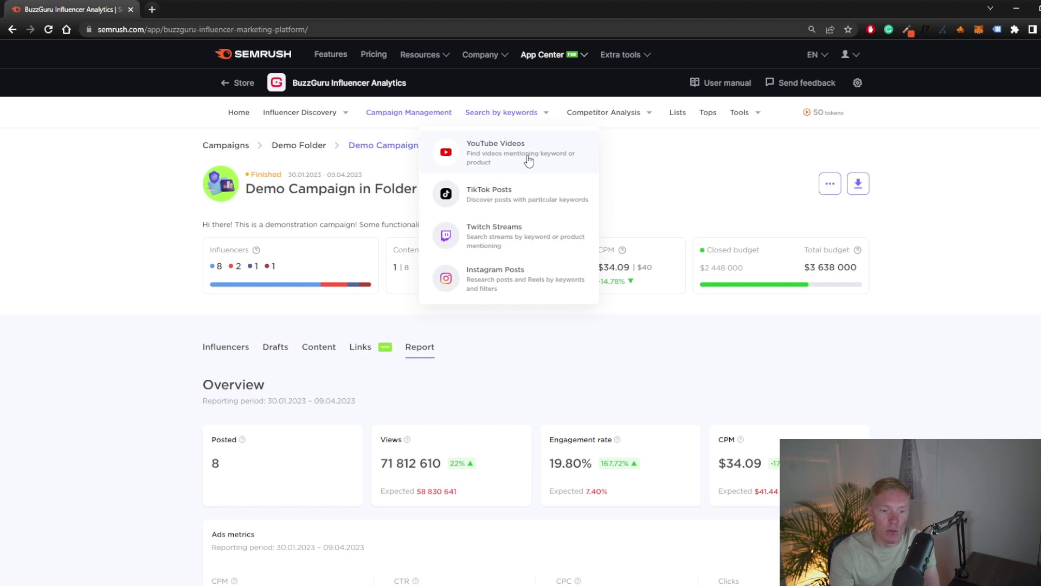
{"action": "left_click", "coordinate": [513, 197]}
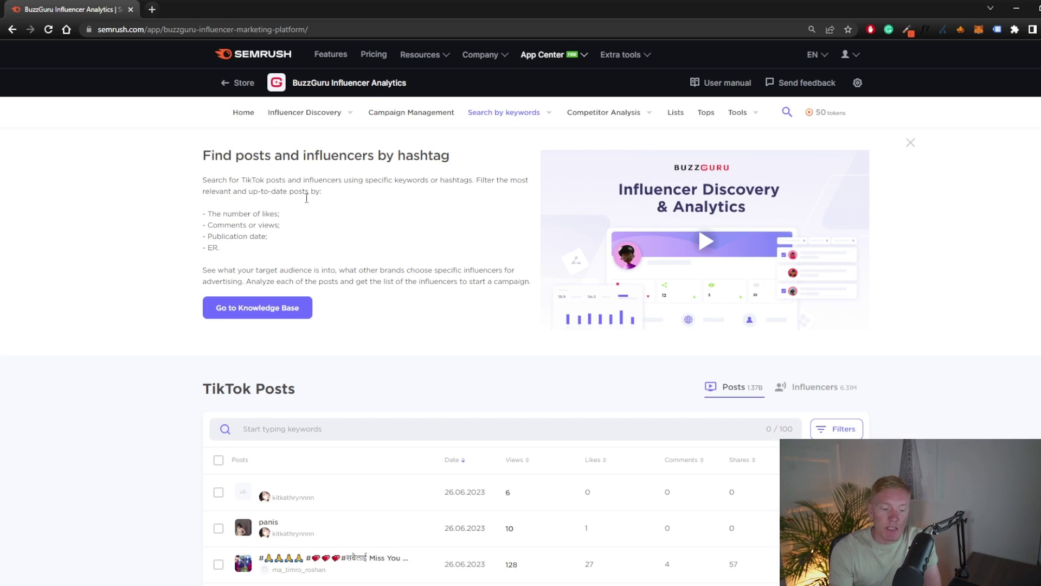
{"action": "scroll", "coordinate": [366, 274], "scroll_direction": "down", "scroll_amount": 2}
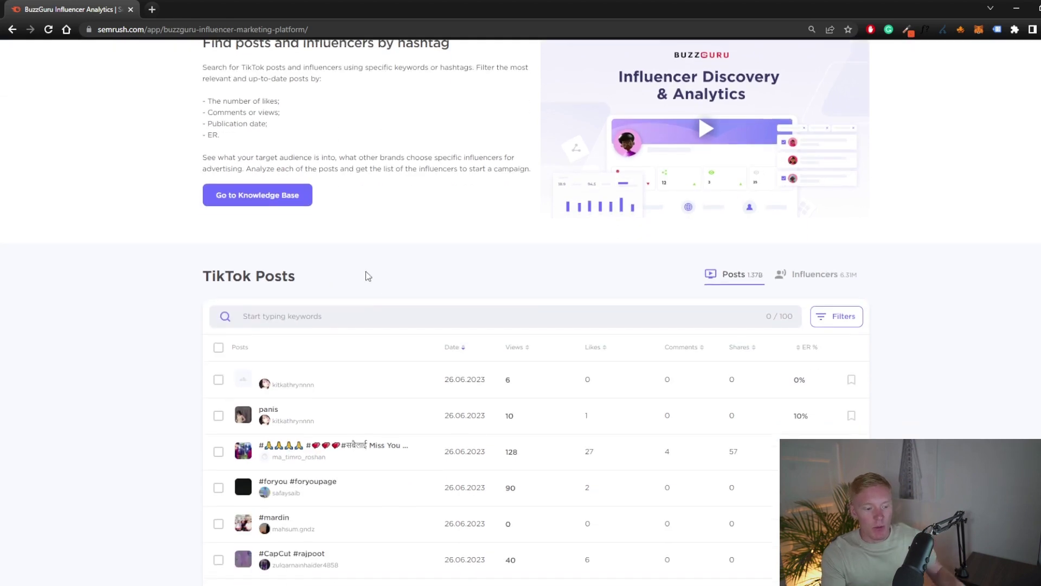
{"action": "left_click", "coordinate": [350, 319]}
{"action": "type", "text": "gaming"}
{"action": "key", "text": "Return"}
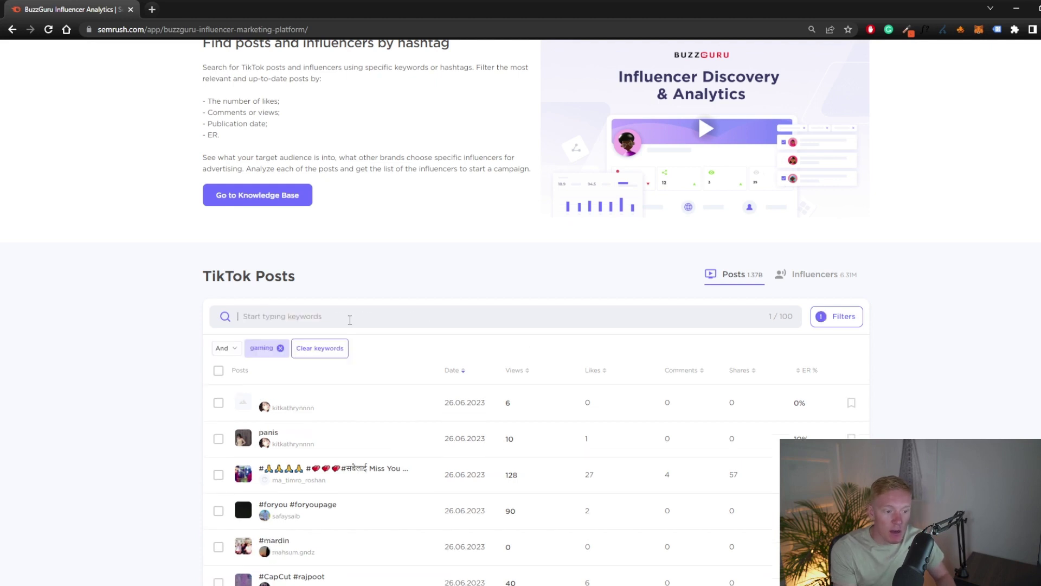
- Examine the TikTok posts found for "gaming", comparing their dates, views, likes, comments, shares and engagement rates
{"action": "scroll", "coordinate": [344, 267], "scroll_direction": "down", "scroll_amount": 2}
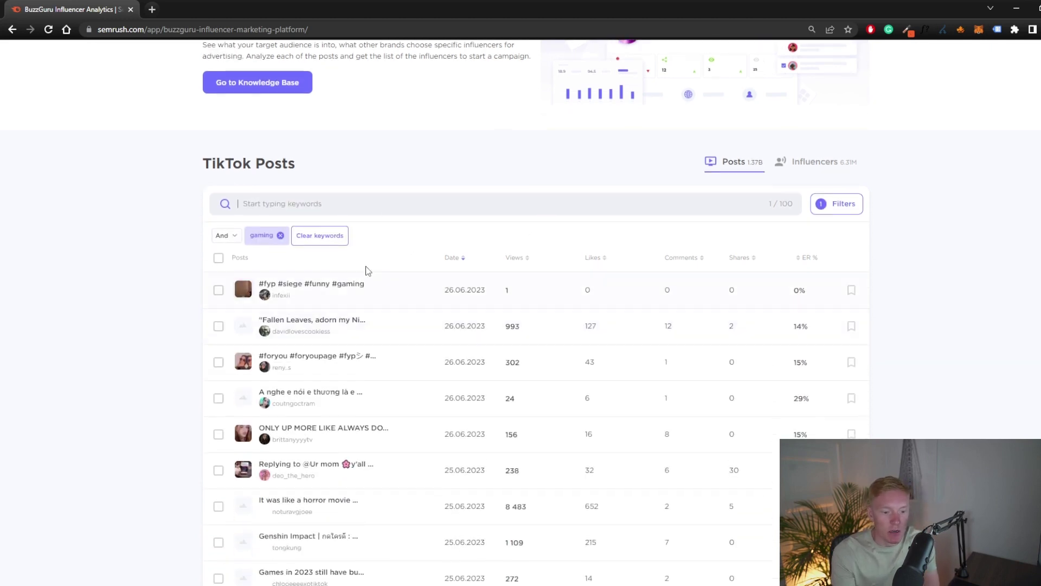
{"action": "scroll", "coordinate": [342, 282], "scroll_direction": "down", "scroll_amount": 2}
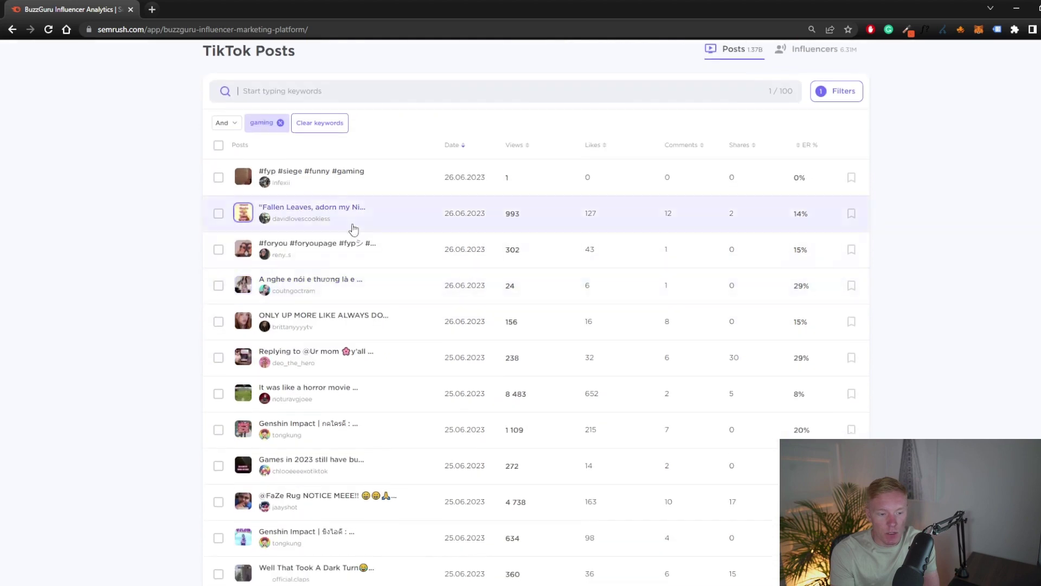
{"action": "scroll", "coordinate": [400, 233], "scroll_direction": "up", "scroll_amount": 3}
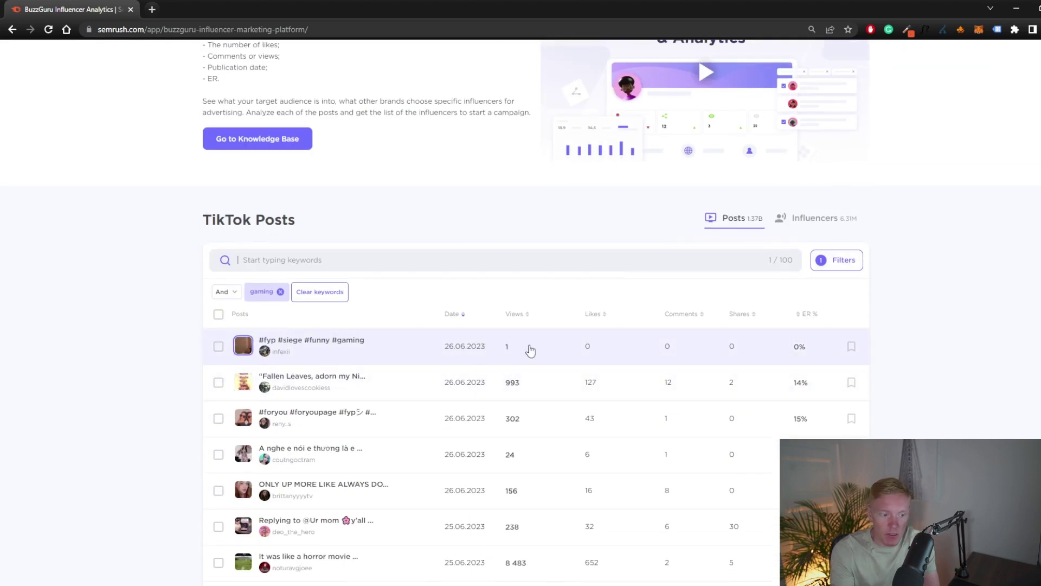
{"action": "scroll", "coordinate": [515, 360], "scroll_direction": "down", "scroll_amount": 1}
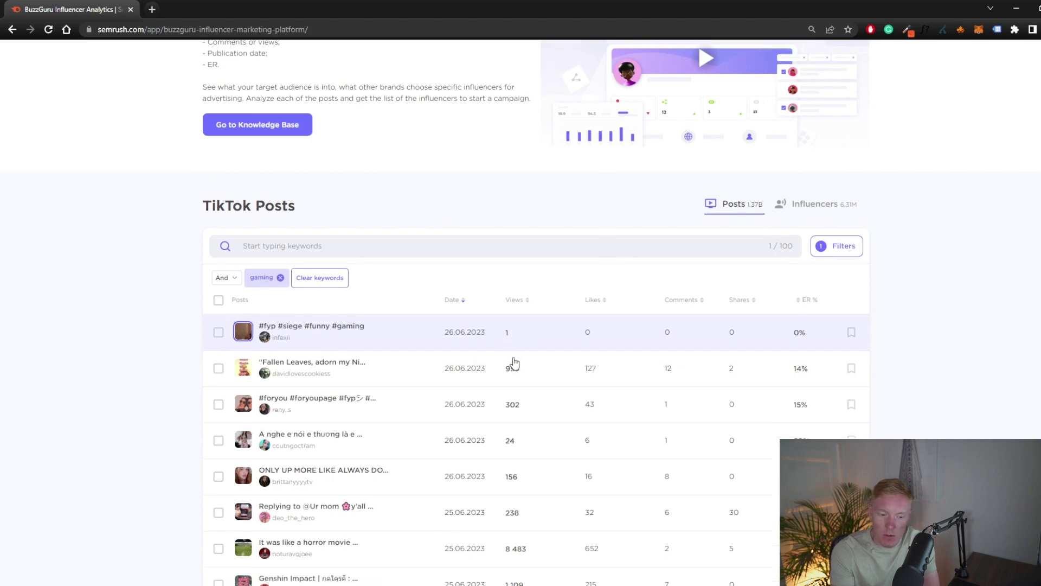
{"action": "scroll", "coordinate": [514, 363], "scroll_direction": "down", "scroll_amount": 2}
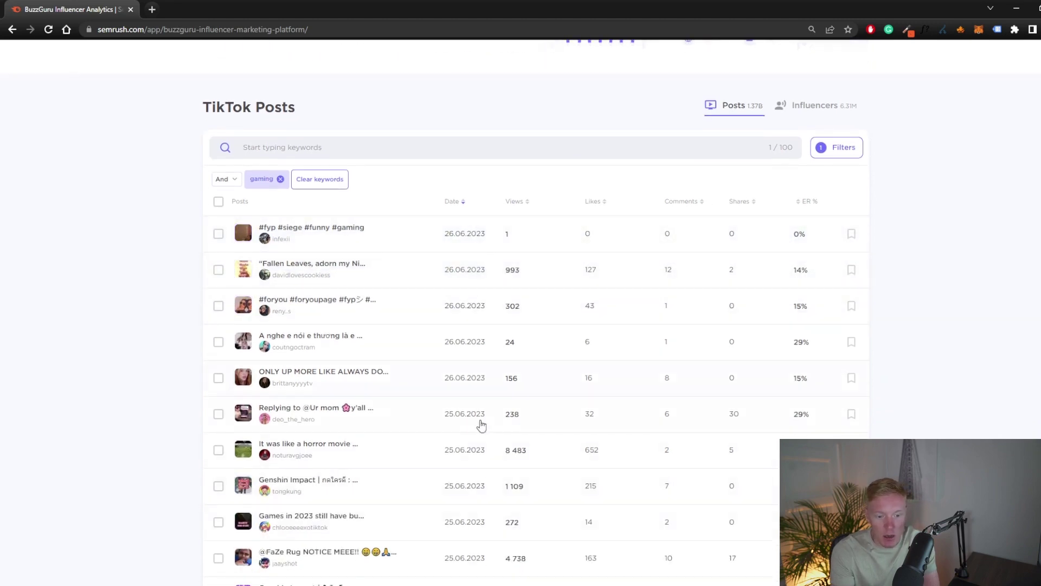
{"action": "scroll", "coordinate": [627, 334], "scroll_direction": "up", "scroll_amount": 4}
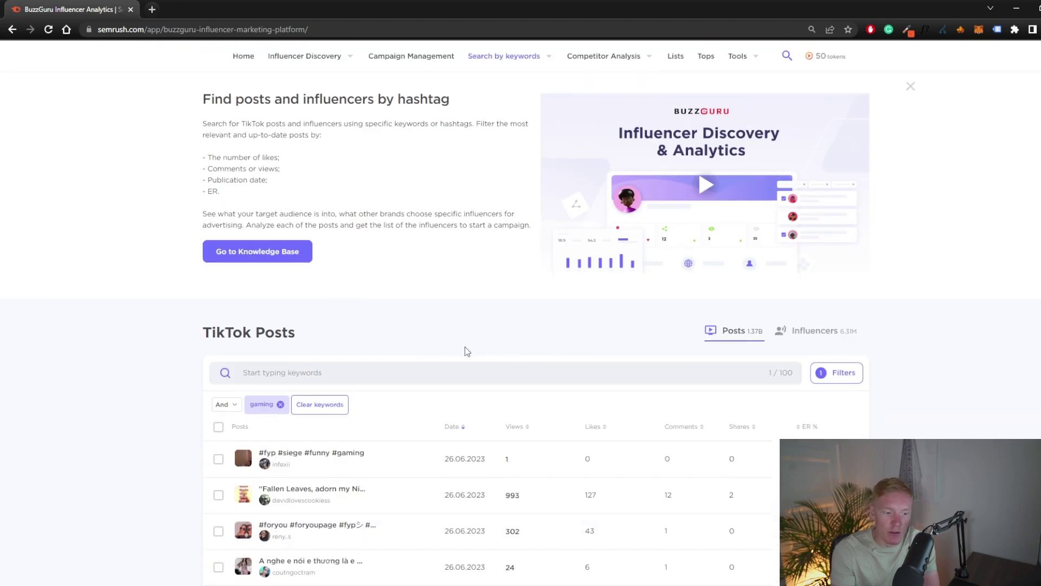
- Open the post filters and limit the gaming posts to a minimum of 100 000 views
{"action": "left_click", "coordinate": [848, 382]}
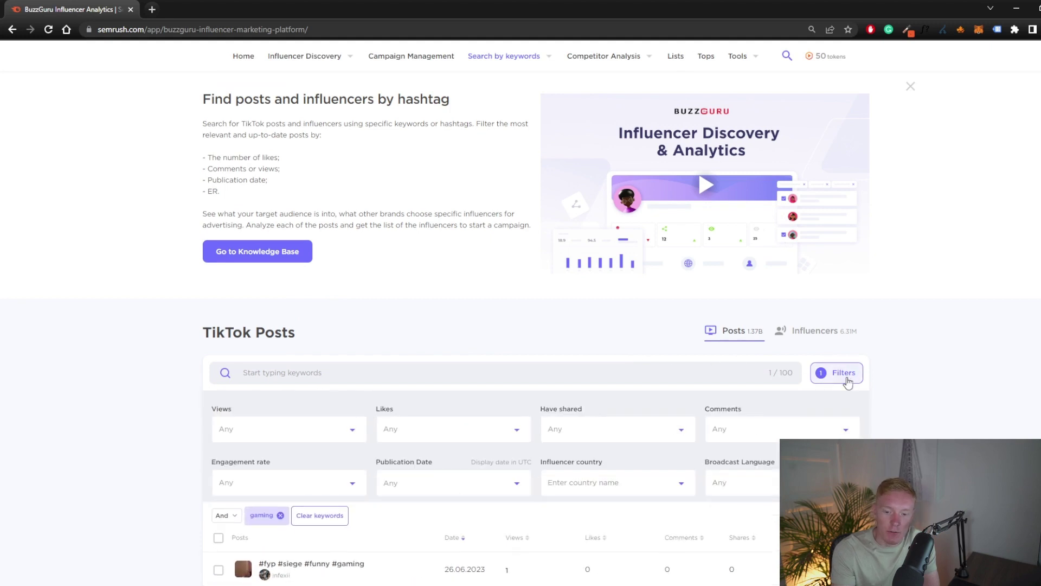
{"action": "scroll", "coordinate": [669, 406], "scroll_direction": "down", "scroll_amount": 2}
{"action": "left_click", "coordinate": [304, 328]}
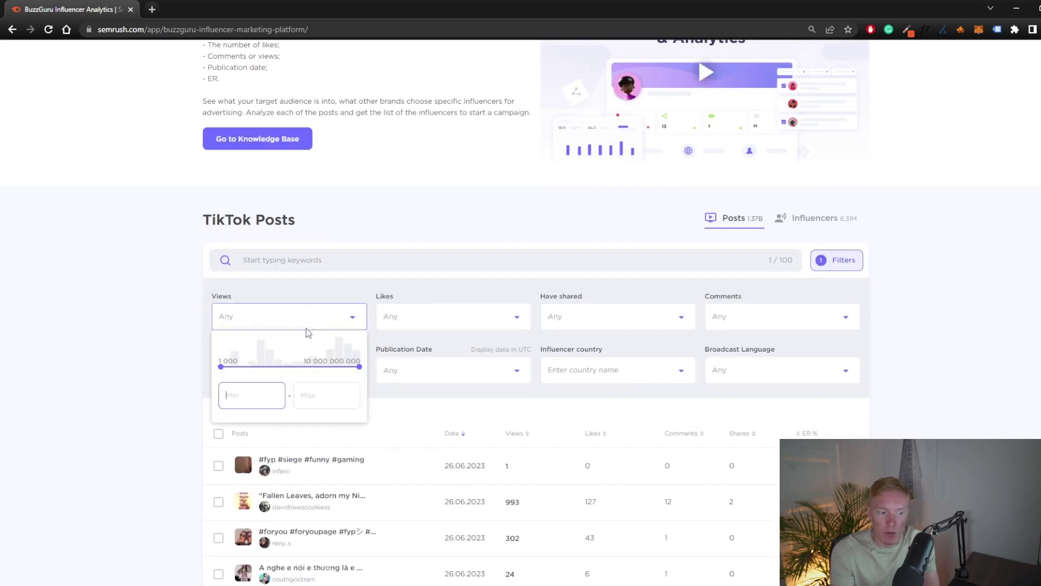
{"action": "type", "text": "1000000"}
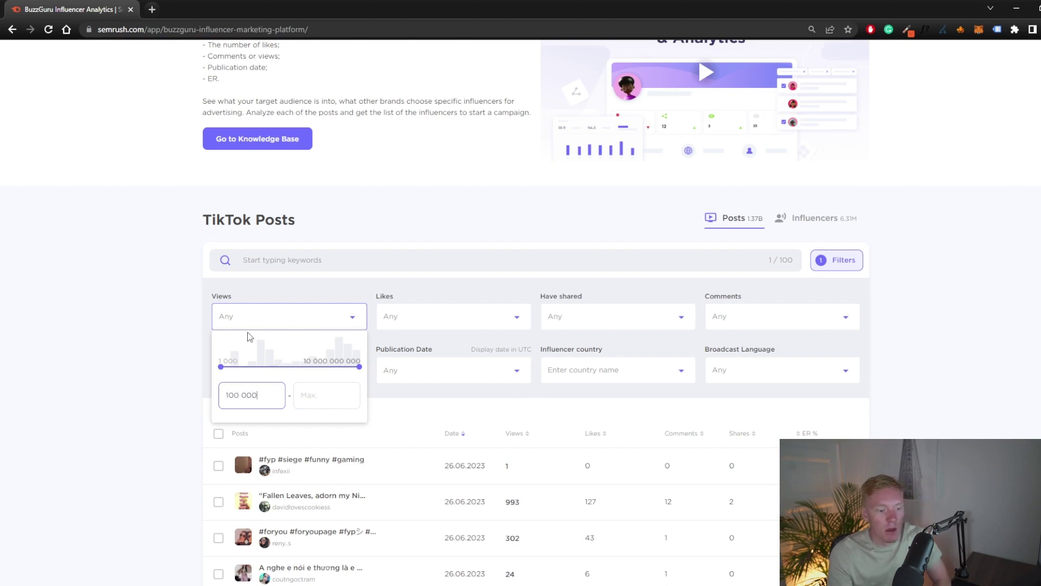
{"action": "left_click", "coordinate": [295, 313]}
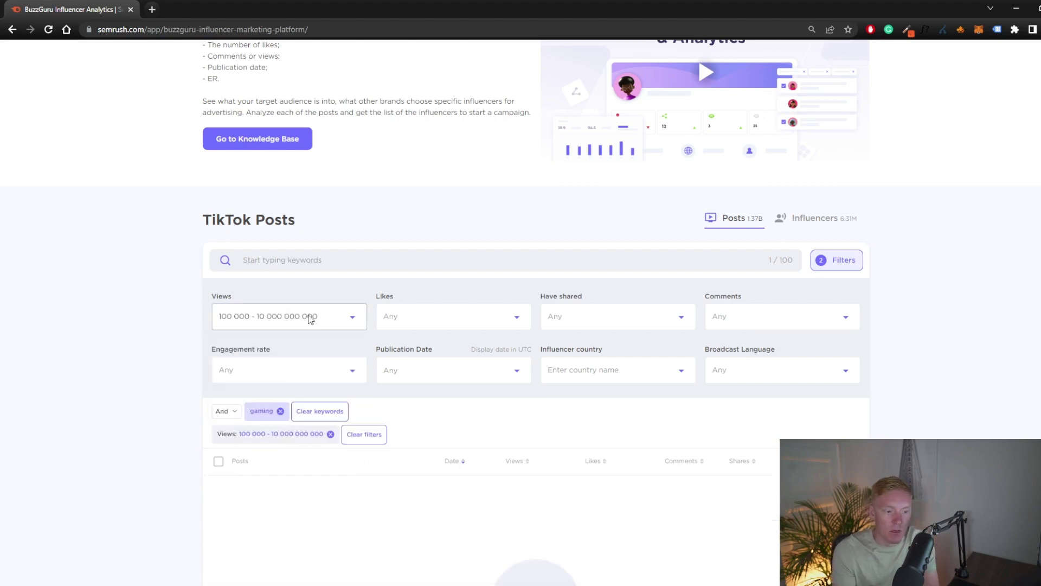
- View the options of the Have shared, Engagement rate and Broadcast Language filters without setting them
{"action": "left_click", "coordinate": [614, 321]}
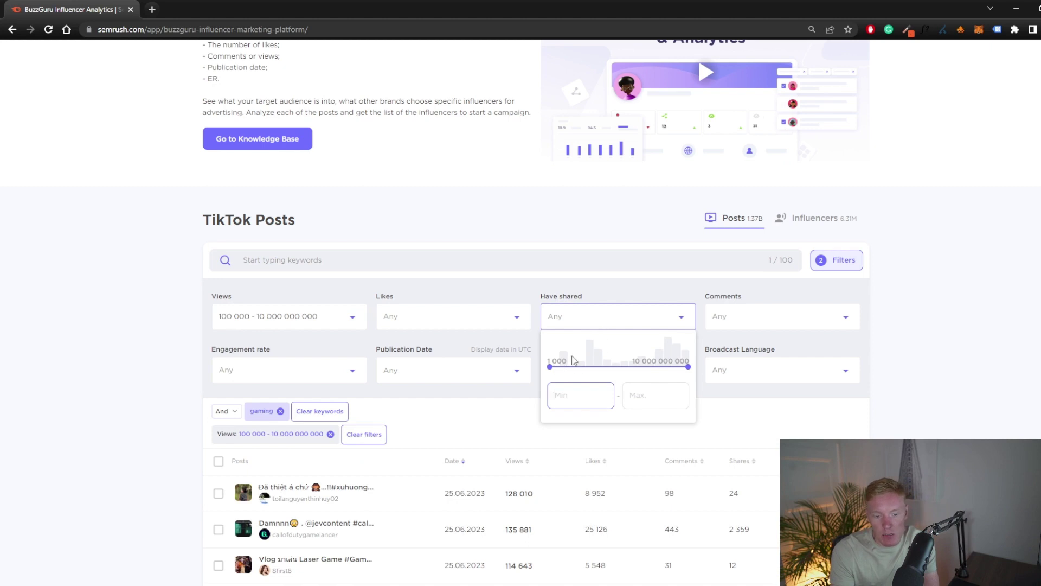
{"action": "left_click", "coordinate": [892, 322]}
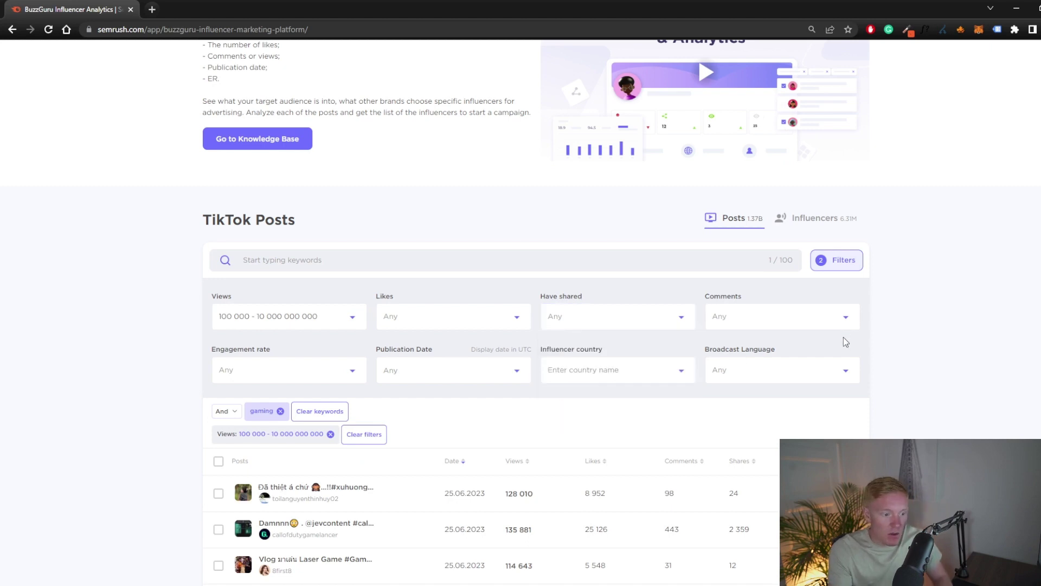
{"action": "left_click", "coordinate": [331, 367]}
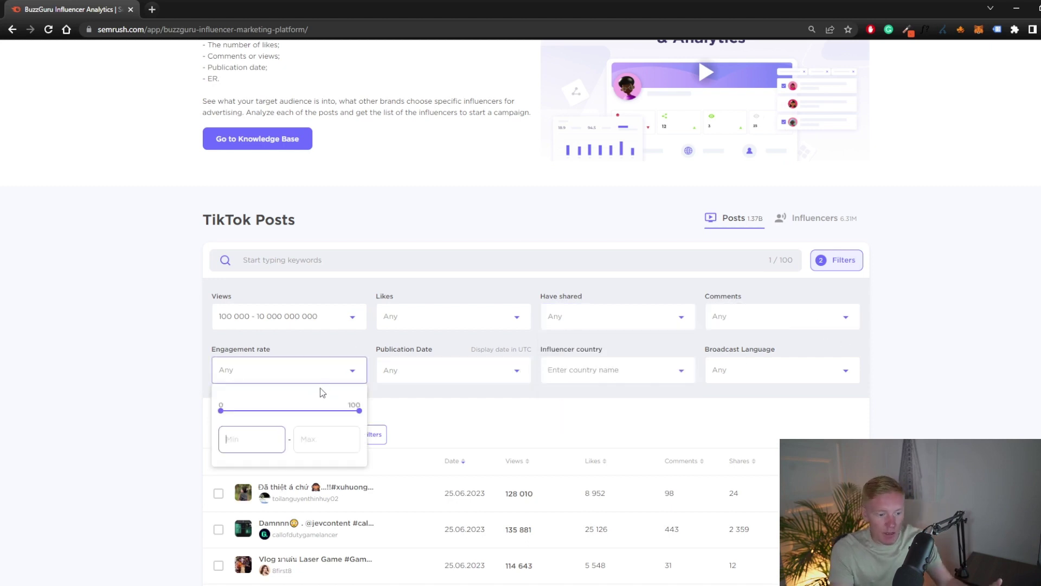
{"action": "left_click", "coordinate": [464, 348]}
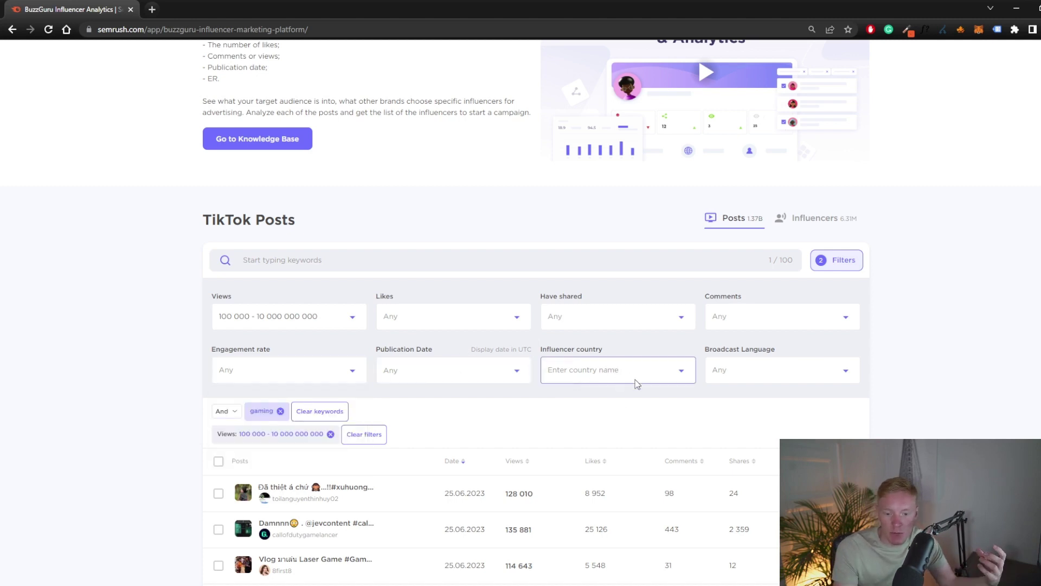
{"action": "left_click", "coordinate": [762, 369]}
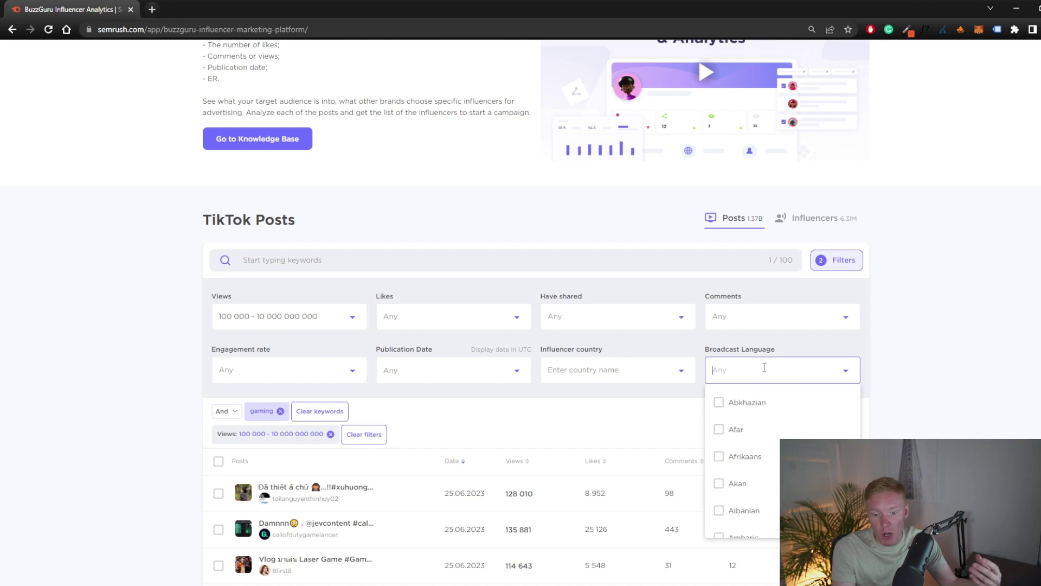
{"action": "left_click", "coordinate": [890, 337]}
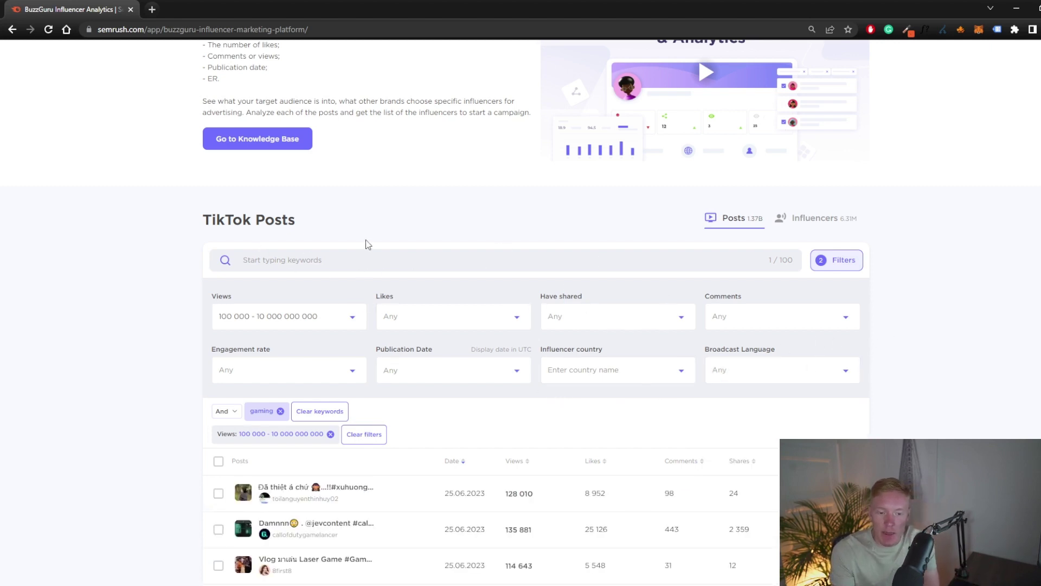
- Look through the filtered gaming posts, open the "Yes i know about it" post in a new browser tab and return to the list
{"action": "scroll", "coordinate": [491, 247], "scroll_direction": "down", "scroll_amount": 5}
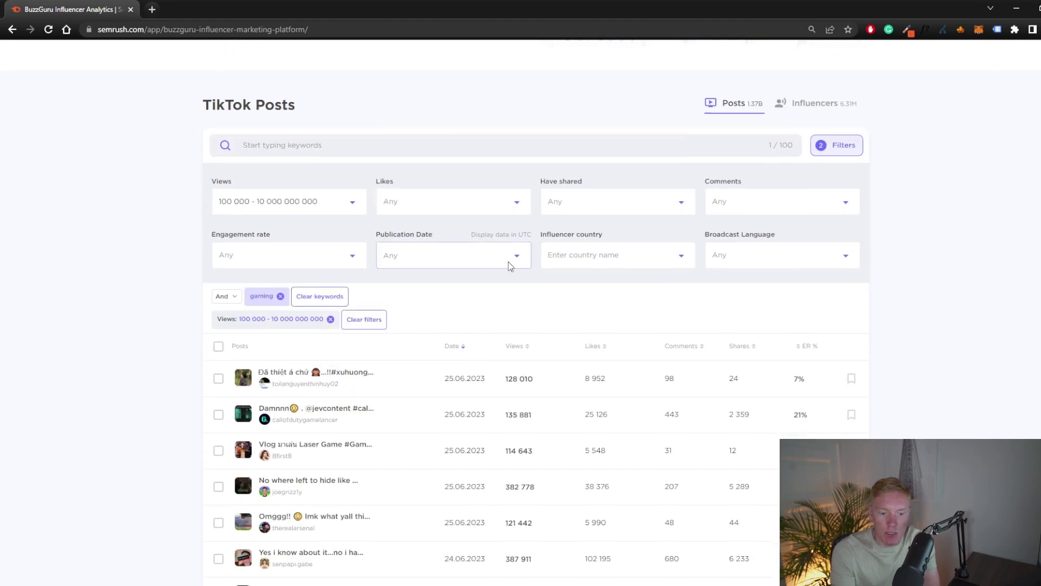
{"action": "scroll", "coordinate": [412, 286], "scroll_direction": "up", "scroll_amount": 2}
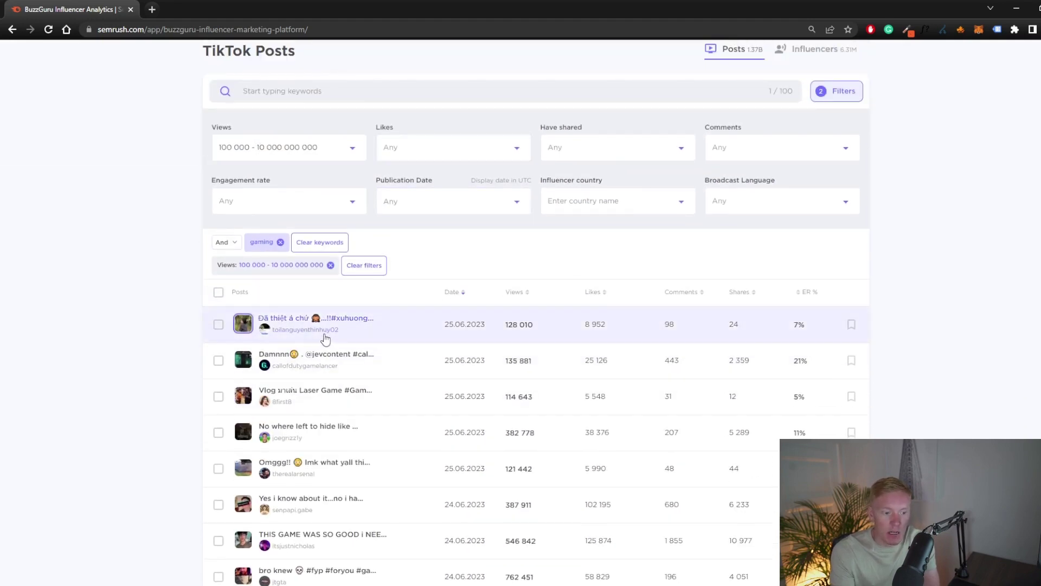
{"action": "scroll", "coordinate": [347, 428], "scroll_direction": "down", "scroll_amount": 3}
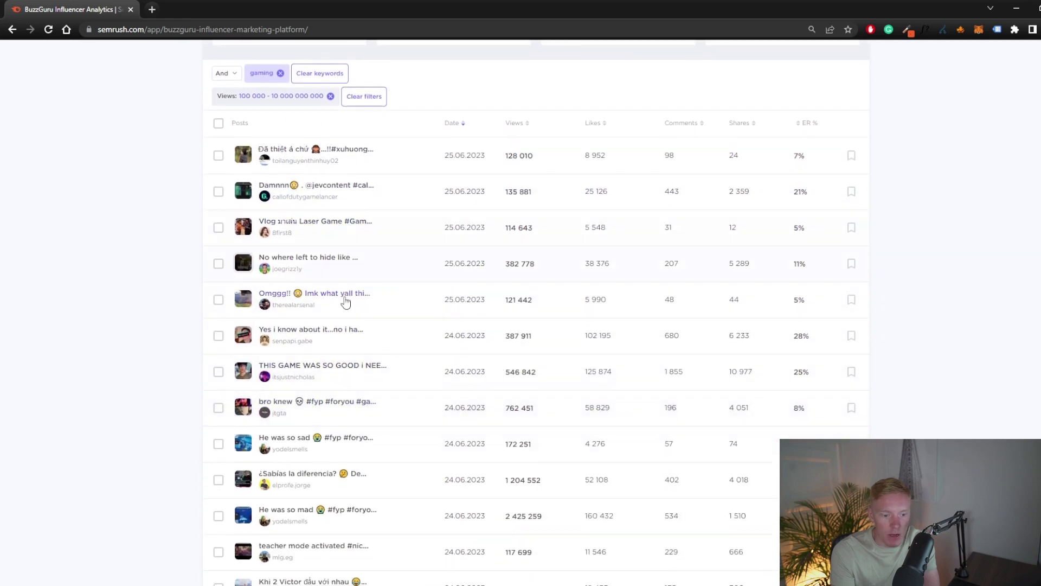
{"action": "left_click", "coordinate": [316, 332]}
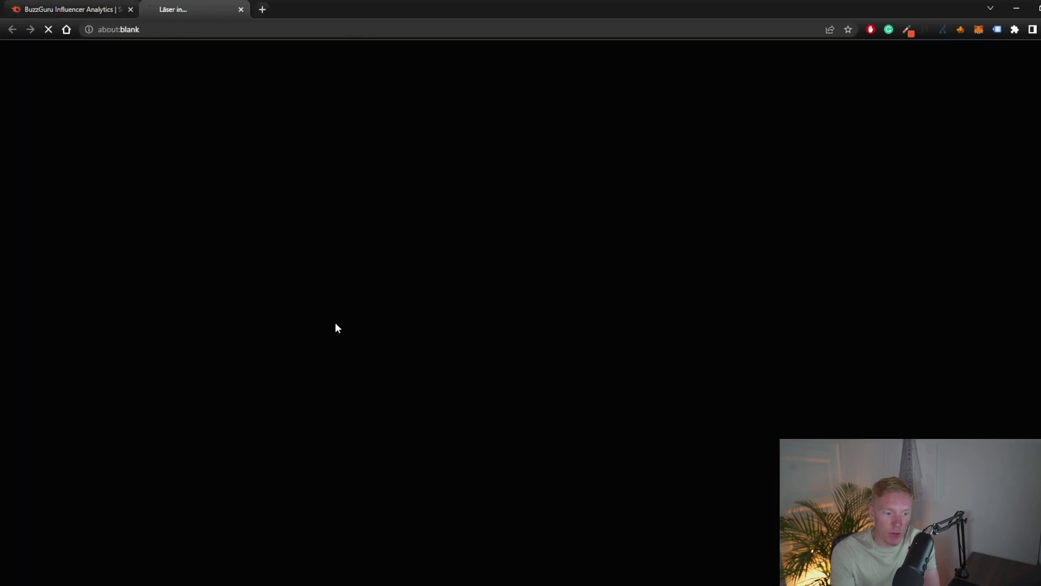
{"action": "left_click", "coordinate": [265, 9]}
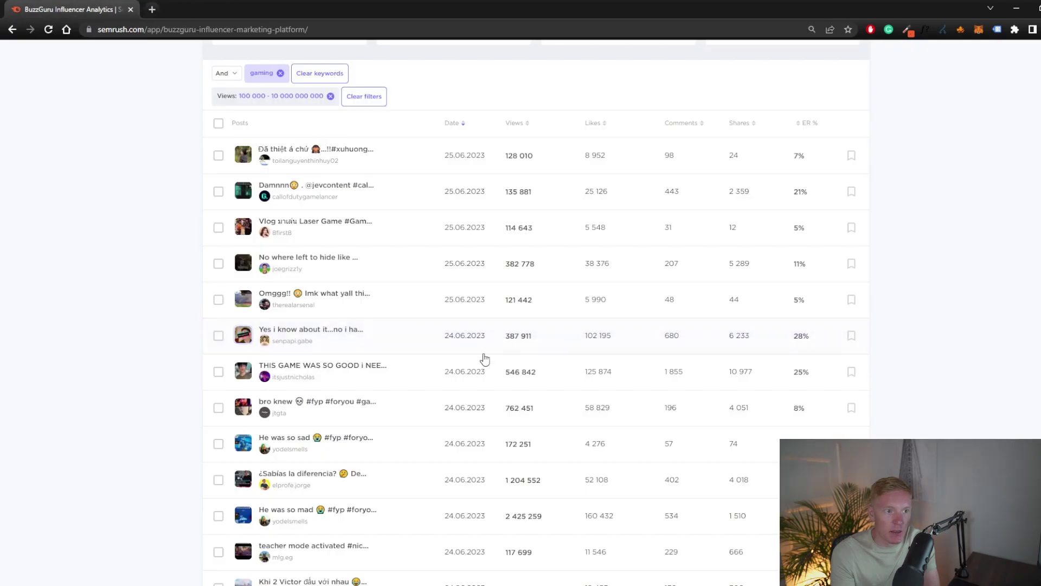
- Open the profile of the "Yes i know about it" post's creator and examine the linked social accounts, subscribers, average views and likes
{"action": "left_click", "coordinate": [303, 345]}
{"action": "scroll", "coordinate": [486, 320], "scroll_direction": "up", "scroll_amount": 4}
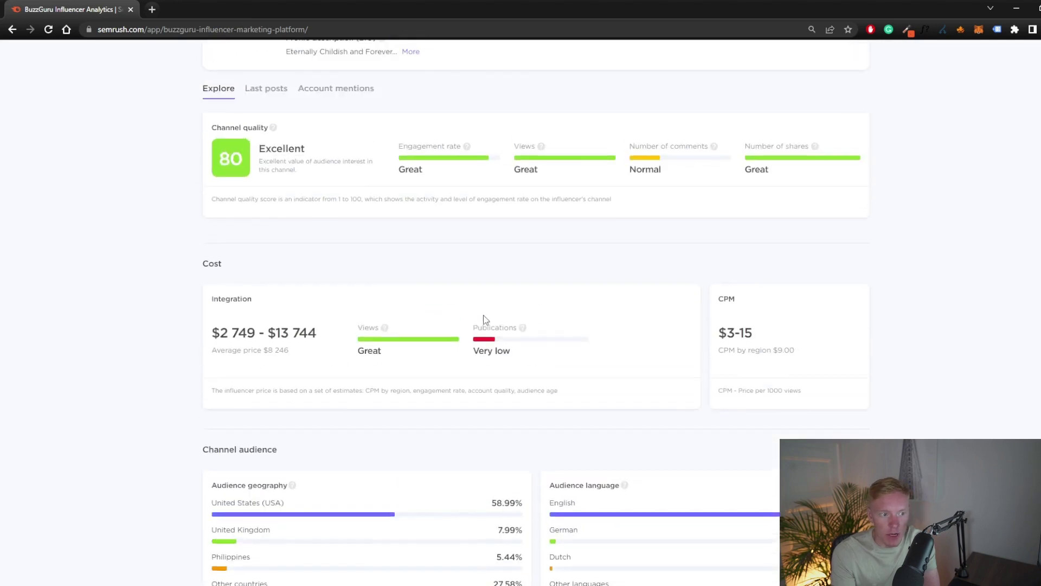
{"action": "scroll", "coordinate": [485, 320], "scroll_direction": "up", "scroll_amount": 5}
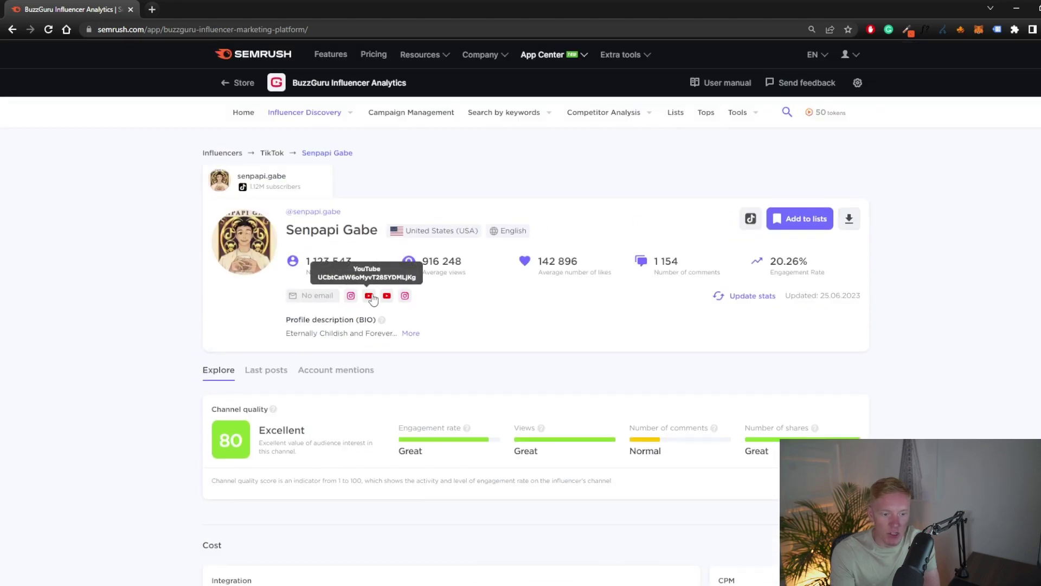
{"action": "scroll", "coordinate": [334, 161], "scroll_direction": "down", "scroll_amount": 3}
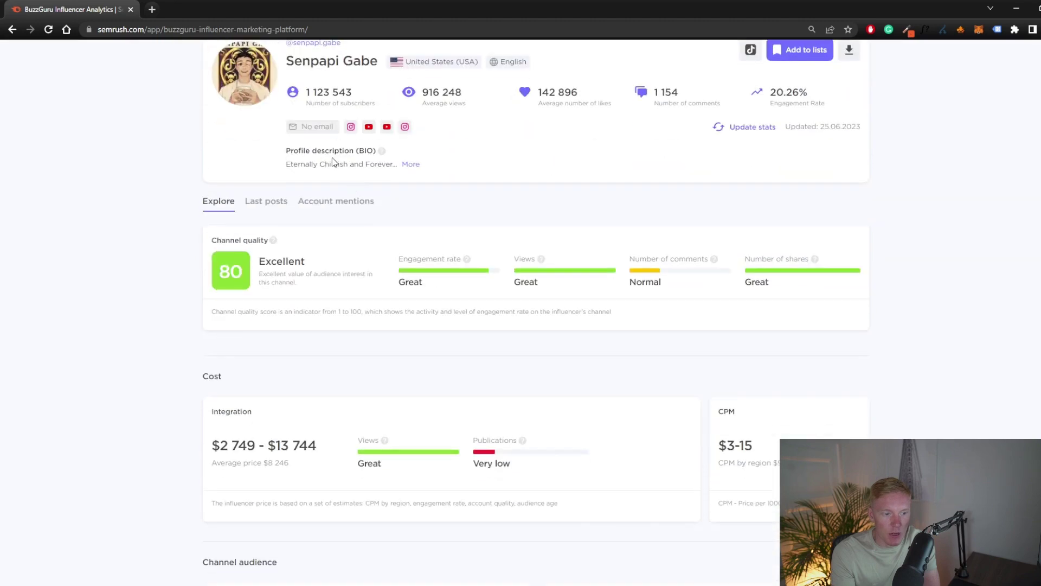
{"action": "scroll", "coordinate": [593, 154], "scroll_direction": "up", "scroll_amount": 3}
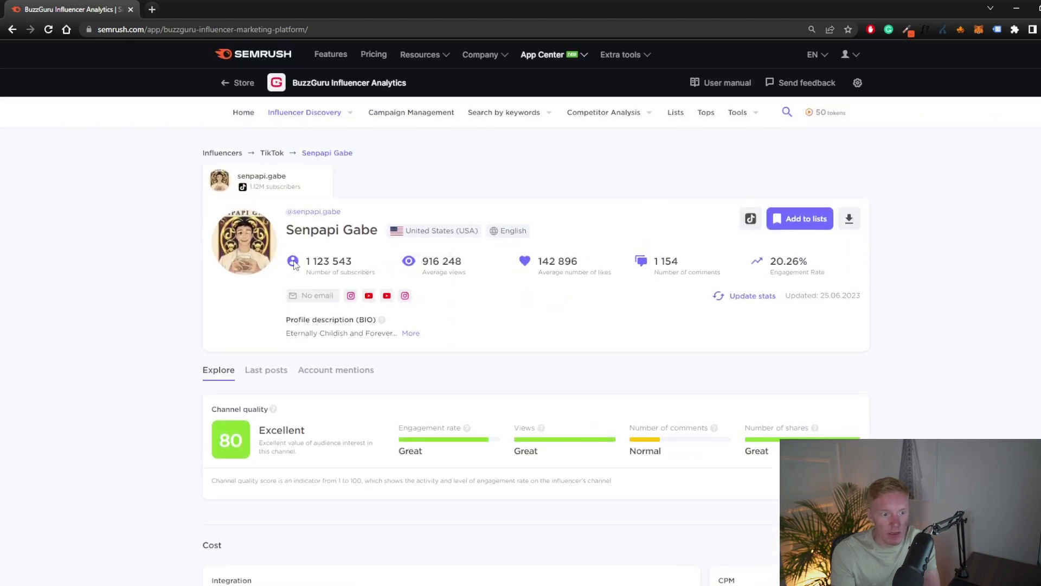
{"action": "left_click_drag", "start_coordinate": [313, 261], "coordinate": [533, 293]}
{"action": "left_click", "coordinate": [534, 292]}
{"action": "left_click_drag", "start_coordinate": [422, 259], "coordinate": [583, 284]}
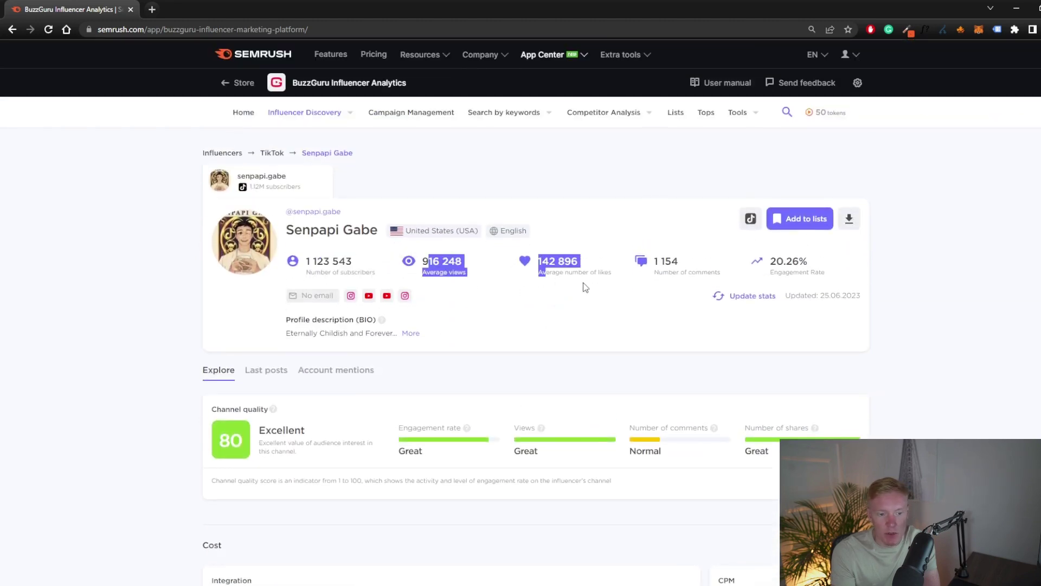
{"action": "left_click", "coordinate": [583, 284]}
- Examine the influencer's channel quality score, estimated integration cost and the rest of the profile
{"action": "scroll", "coordinate": [559, 282], "scroll_direction": "down", "scroll_amount": 4}
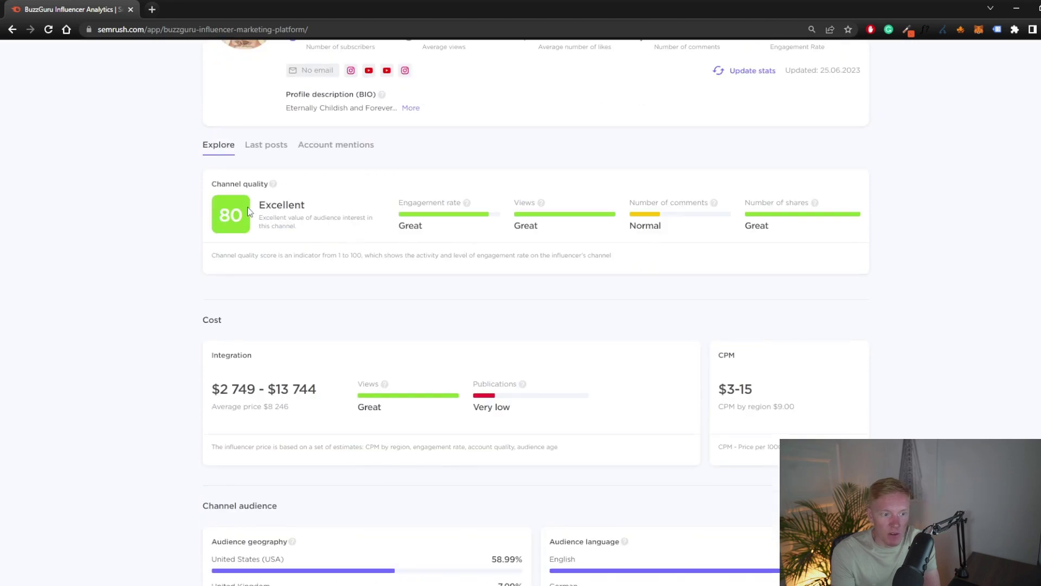
{"action": "left_click_drag", "start_coordinate": [248, 210], "coordinate": [670, 205]}
{"action": "left_click", "coordinate": [187, 273]}
{"action": "scroll", "coordinate": [190, 275], "scroll_direction": "down", "scroll_amount": 2}
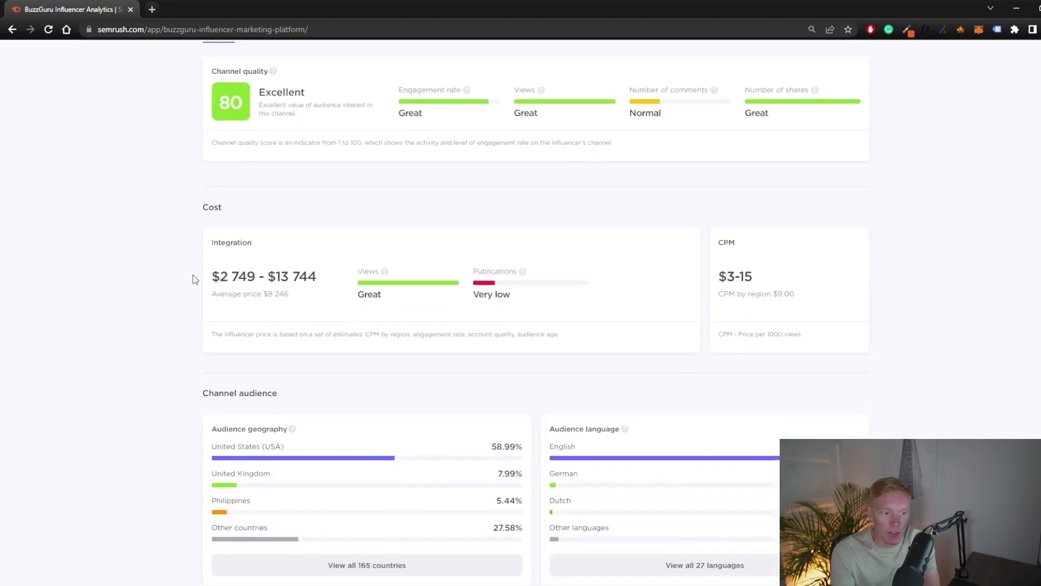
{"action": "left_click_drag", "start_coordinate": [209, 275], "coordinate": [302, 302]}
{"action": "left_click", "coordinate": [300, 295]}
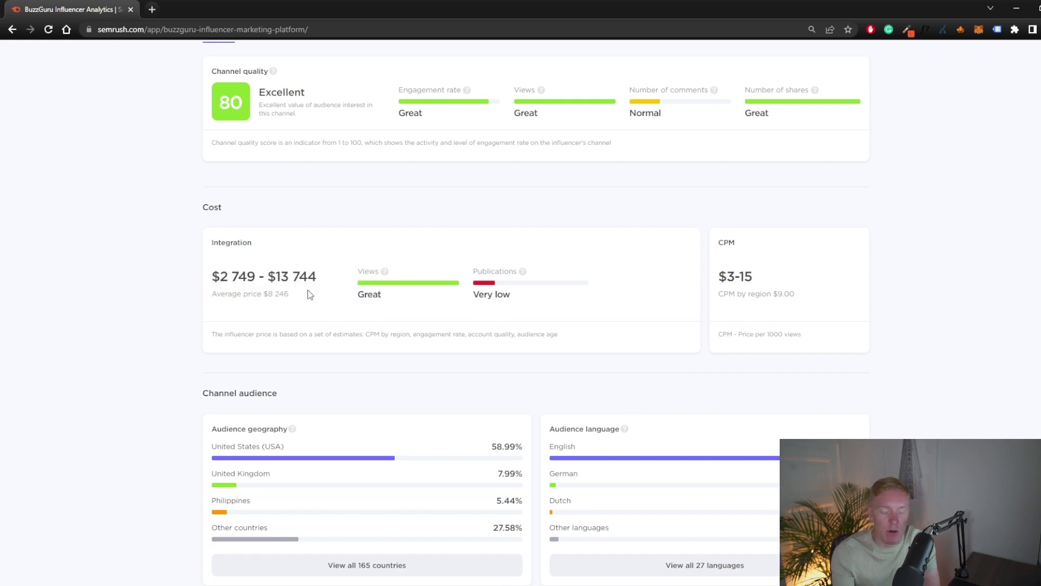
{"action": "scroll", "coordinate": [628, 336], "scroll_direction": "down", "scroll_amount": 4}
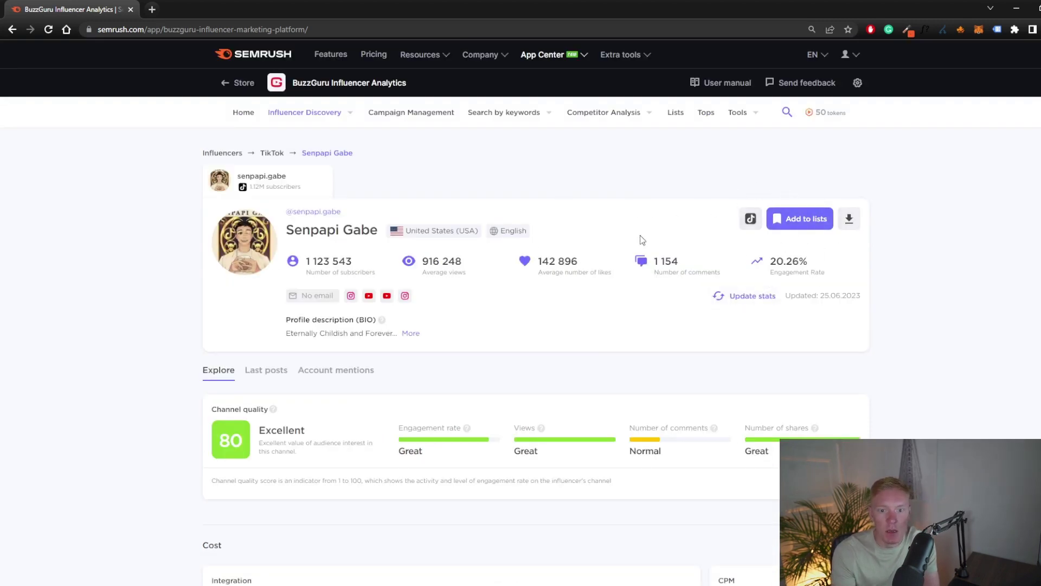
{"action": "scroll", "coordinate": [622, 307], "scroll_direction": "down", "scroll_amount": 3}
{"action": "scroll", "coordinate": [600, 302], "scroll_direction": "up", "scroll_amount": 2}
{"action": "scroll", "coordinate": [600, 302], "scroll_direction": "up", "scroll_amount": 1}
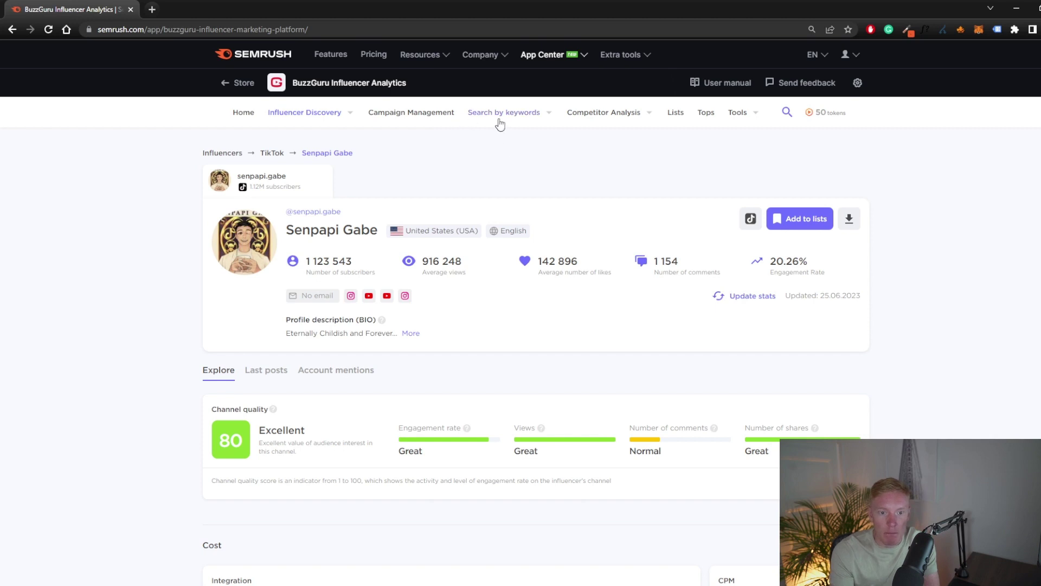
- Open the Discover Apps competitor analysis and view its list of applications with mentions, influencers and advertising budgets
{"action": "left_click", "coordinate": [610, 120]}
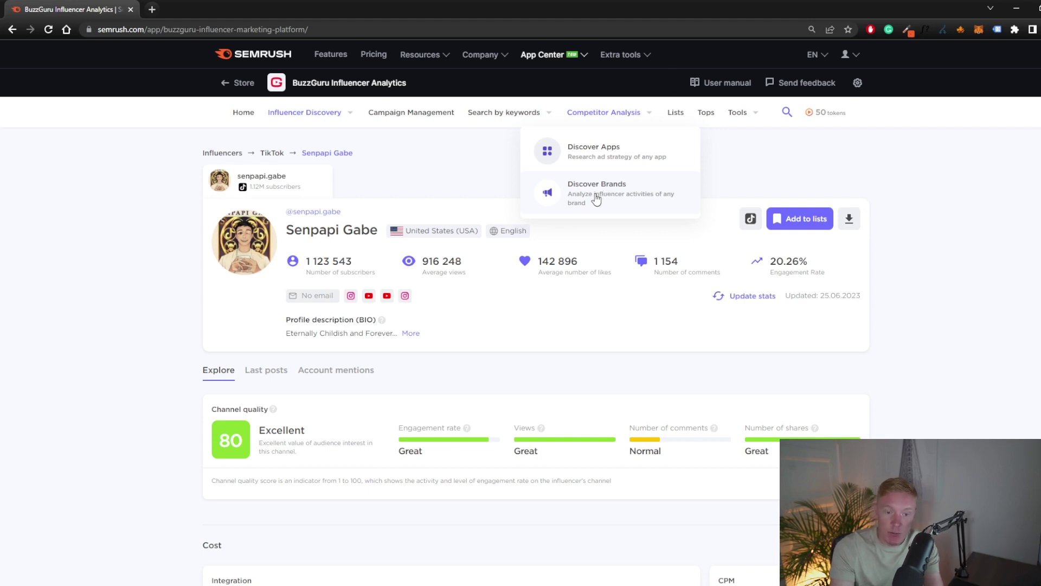
{"action": "left_click", "coordinate": [592, 160]}
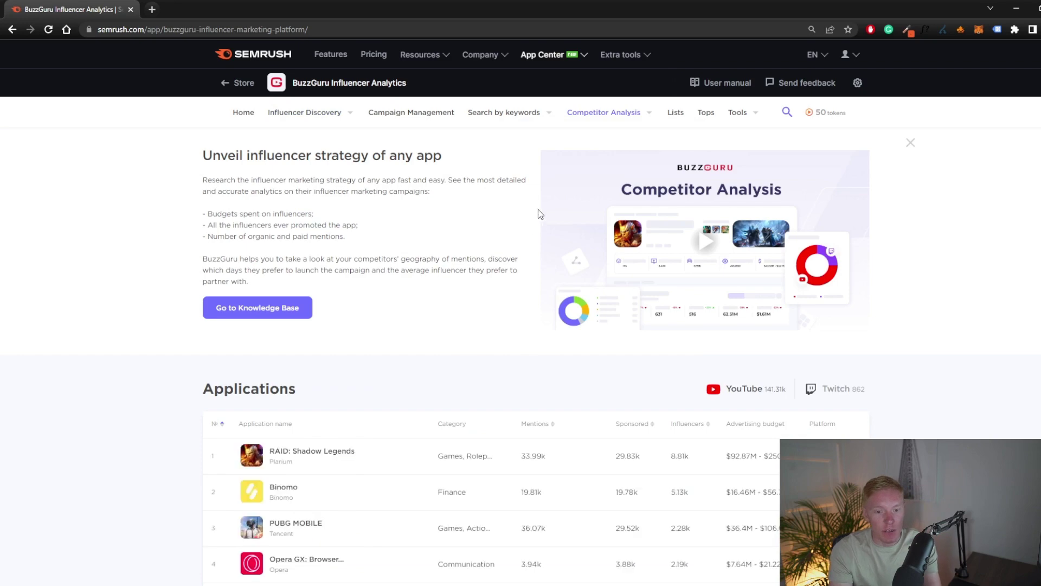
{"action": "mouse_move", "coordinate": [605, 120]}
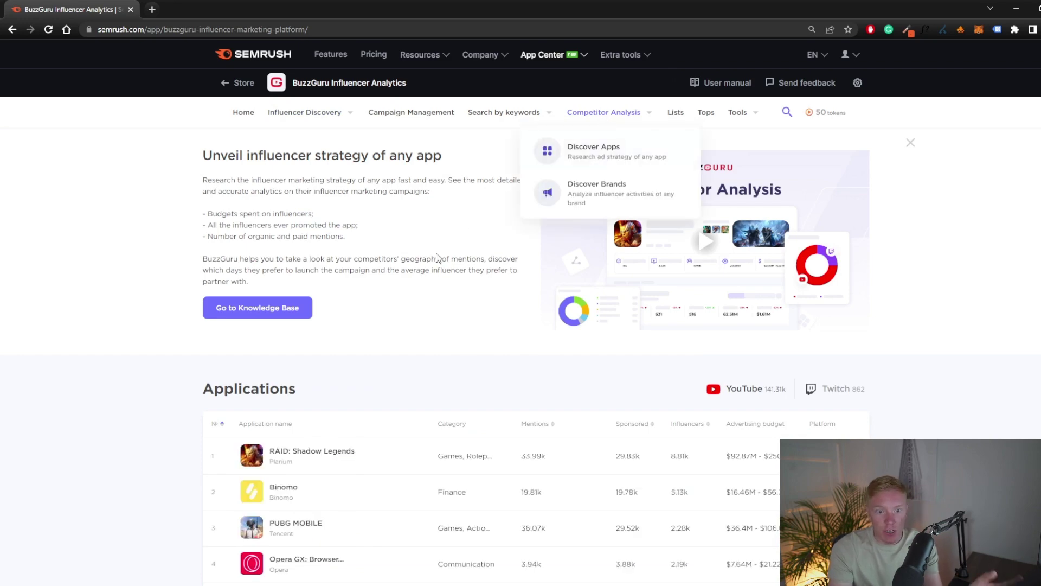
{"action": "scroll", "coordinate": [328, 321], "scroll_direction": "down", "scroll_amount": 3}
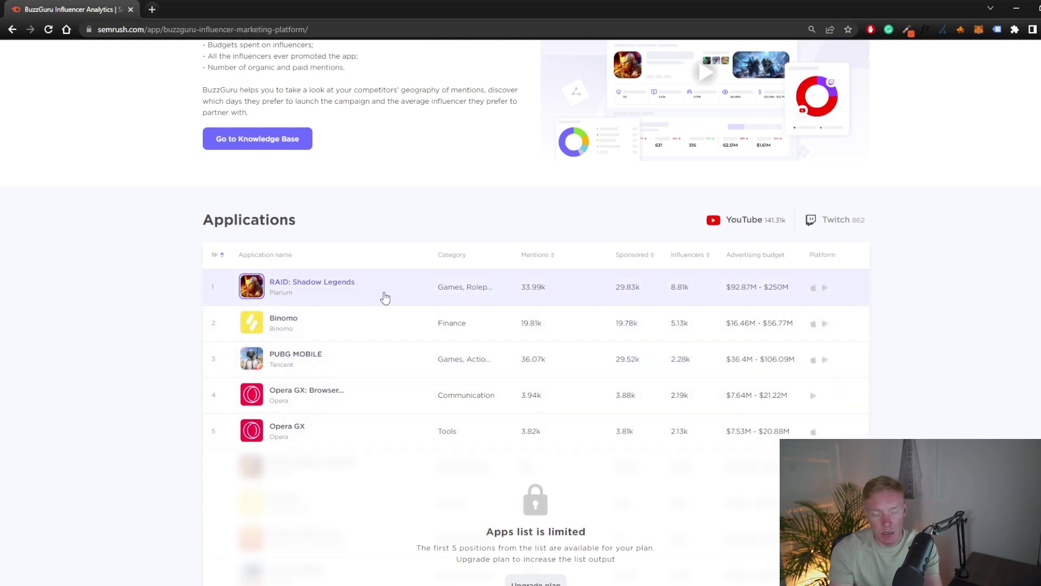
- Open the RAID: Shadow Legends report from the Applications list and view its all-time statistics, one-month figures and YouTube mention dynamics
{"action": "scroll", "coordinate": [472, 271], "scroll_direction": "down", "scroll_amount": 3}
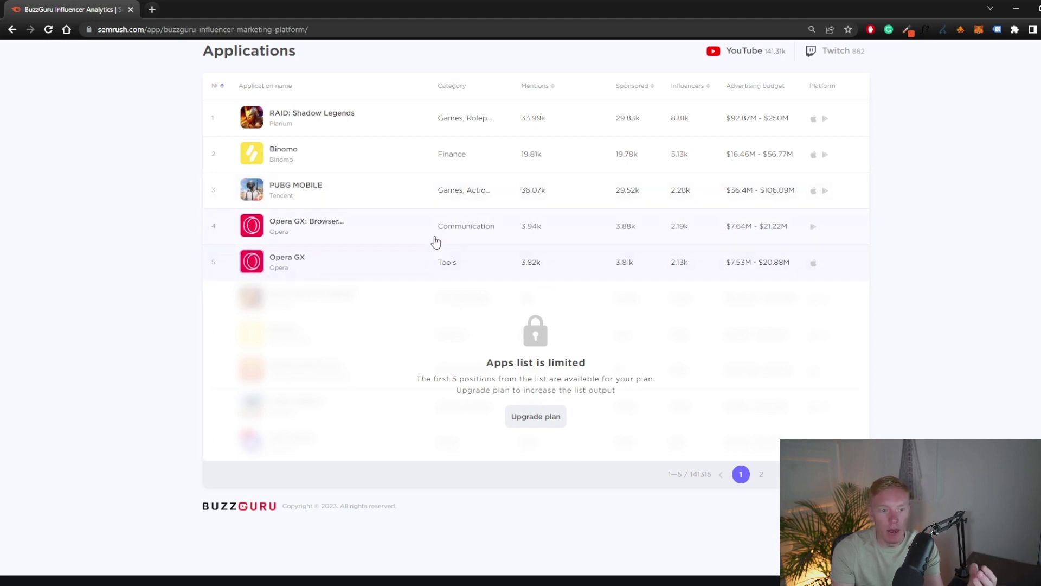
{"action": "scroll", "coordinate": [491, 373], "scroll_direction": "up", "scroll_amount": 1}
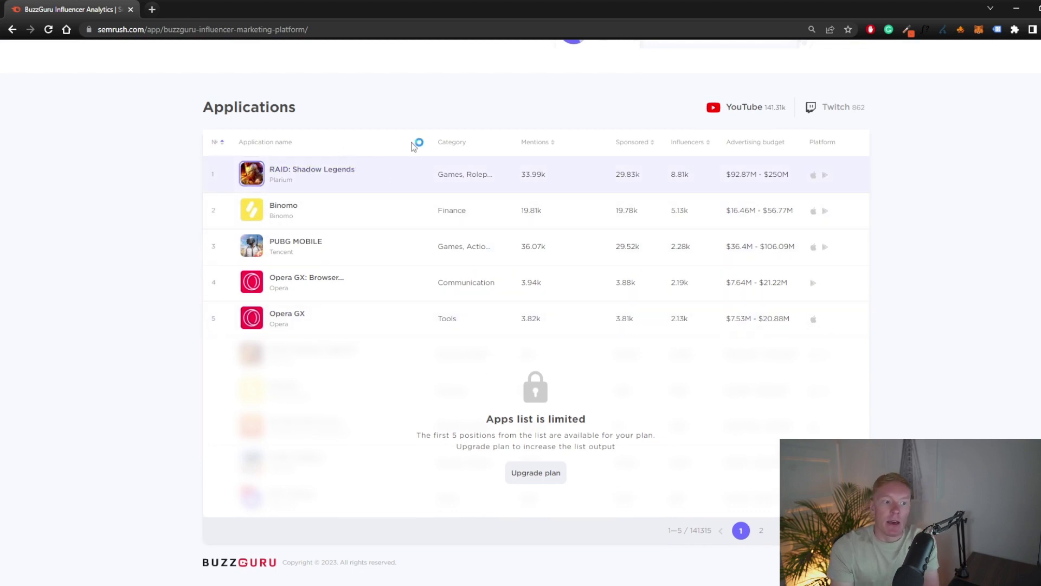
{"action": "scroll", "coordinate": [386, 198], "scroll_direction": "up", "scroll_amount": 2}
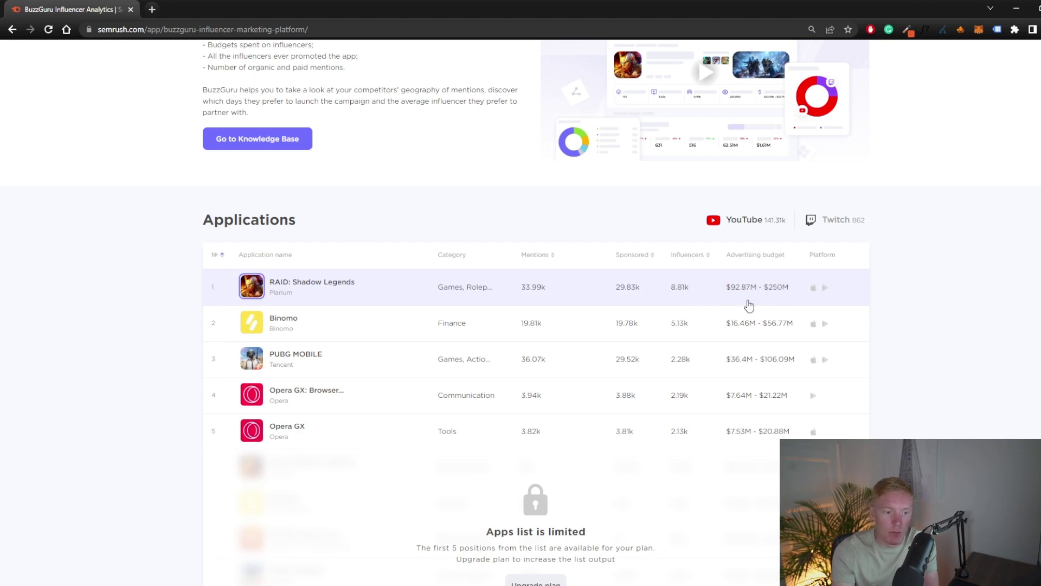
{"action": "left_click", "coordinate": [293, 283]}
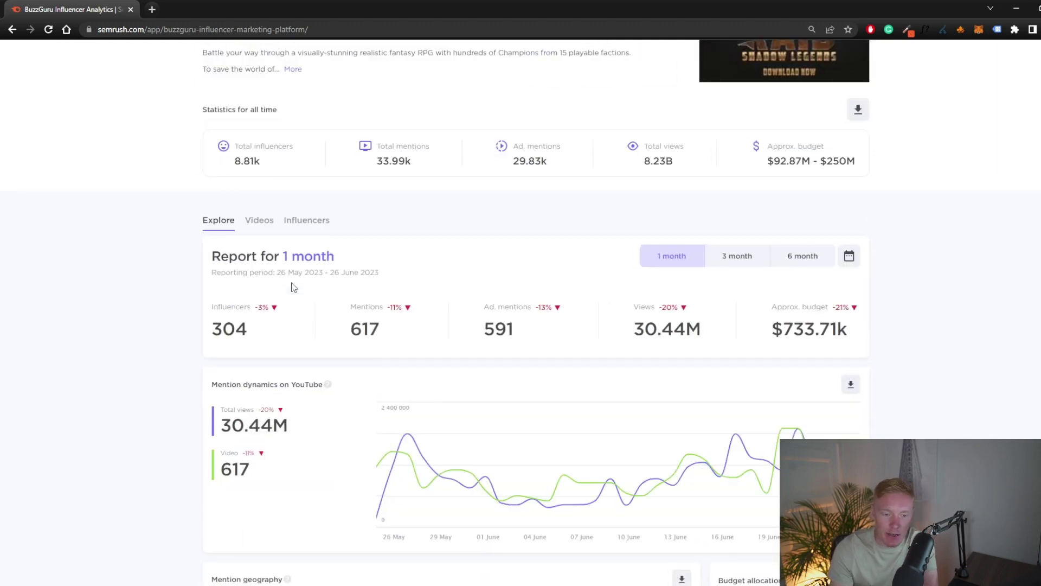
{"action": "scroll", "coordinate": [252, 162], "scroll_direction": "up", "scroll_amount": 2}
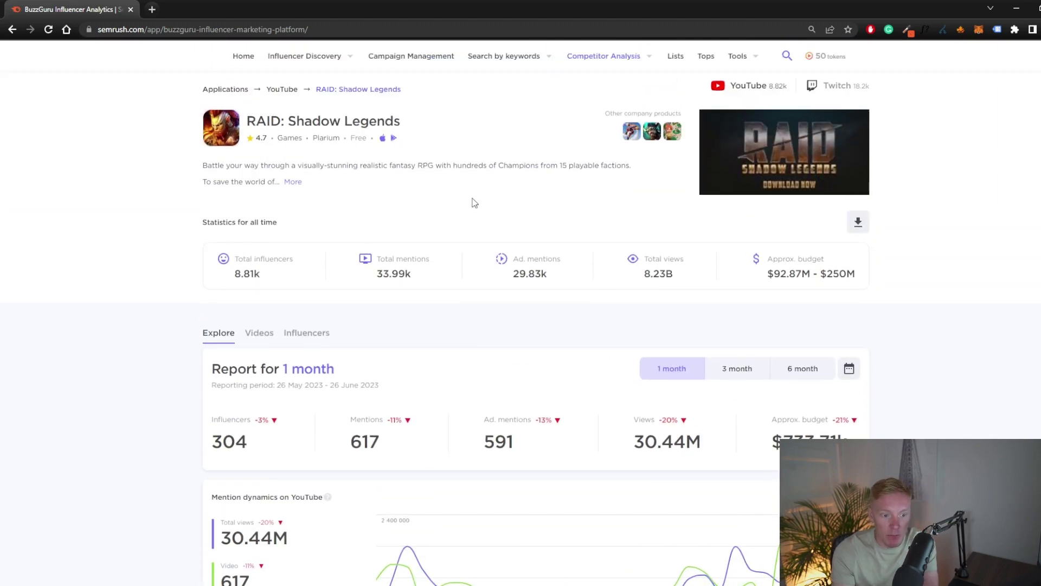
{"action": "scroll", "coordinate": [328, 239], "scroll_direction": "down", "scroll_amount": 3}
{"action": "scroll", "coordinate": [340, 239], "scroll_direction": "down", "scroll_amount": 3}
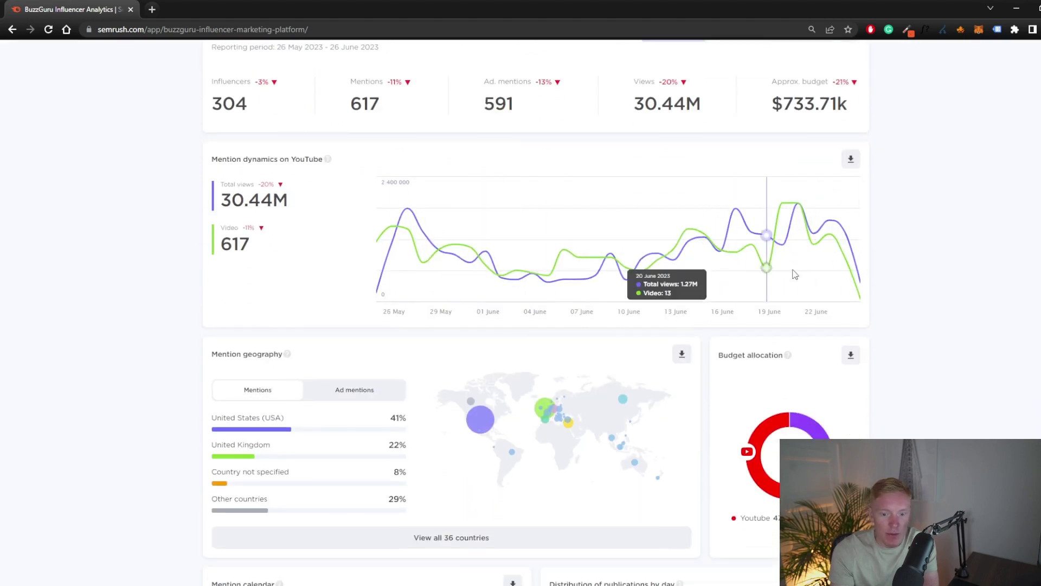
- Examine the app's mention geography, budget allocation between YouTube and Twitch, mention calendar and distribution of publications by day
{"action": "scroll", "coordinate": [920, 259], "scroll_direction": "down", "scroll_amount": 2}
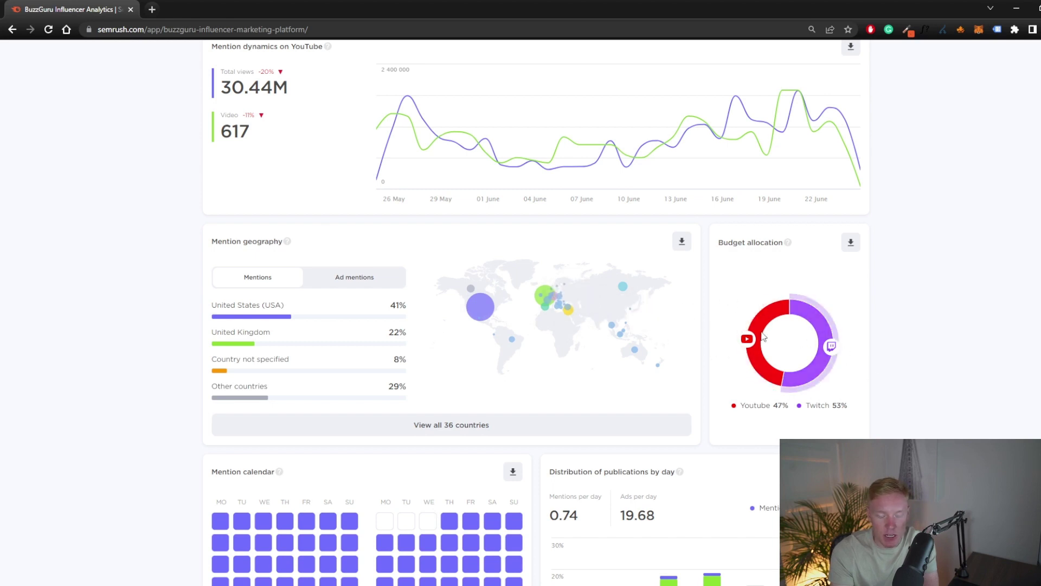
{"action": "scroll", "coordinate": [763, 336], "scroll_direction": "down", "scroll_amount": 2}
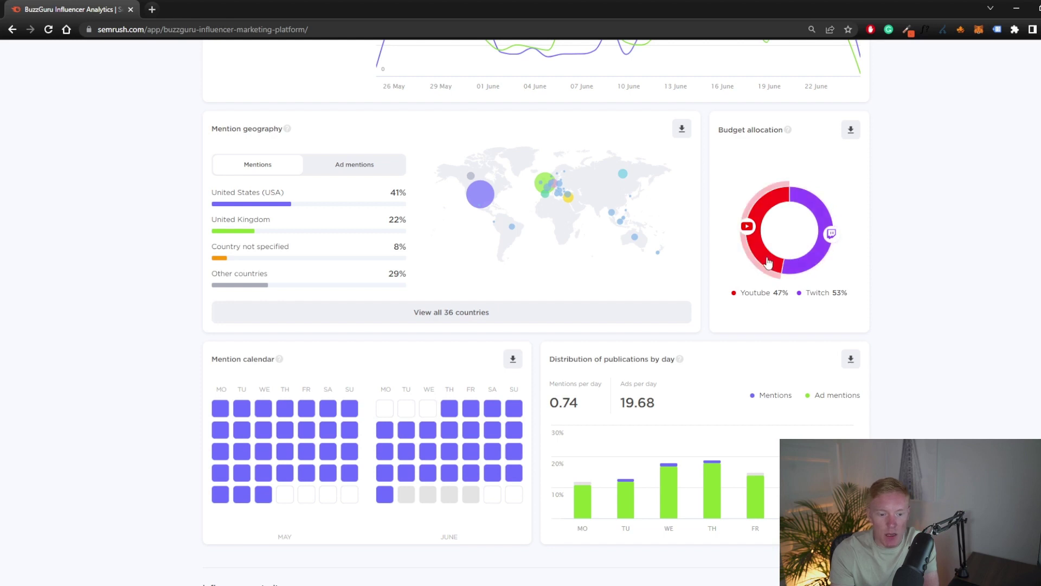
{"action": "scroll", "coordinate": [767, 263], "scroll_direction": "down", "scroll_amount": 3}
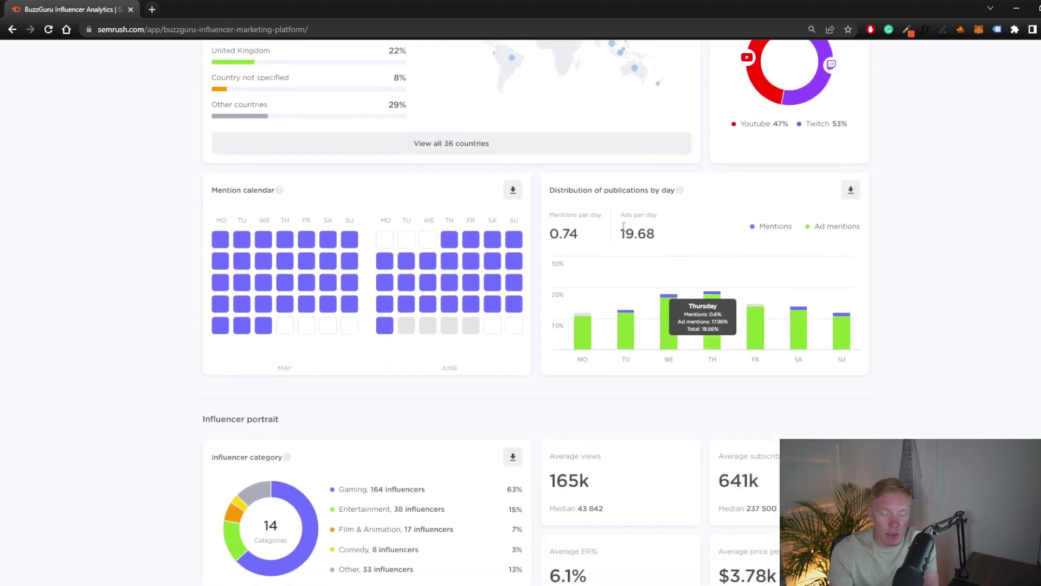
{"action": "mouse_move", "coordinate": [707, 319]}
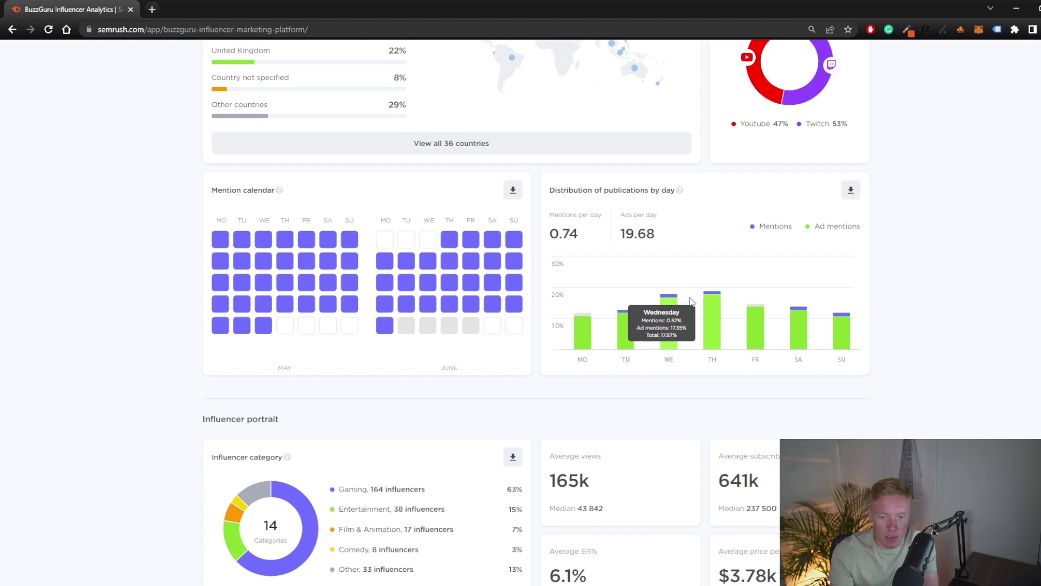
- Examine the influencer portrait, including the Gaming share of influencer categories and the average views, subscribers, engagement rate and price
{"action": "scroll", "coordinate": [319, 328], "scroll_direction": "down", "scroll_amount": 3}
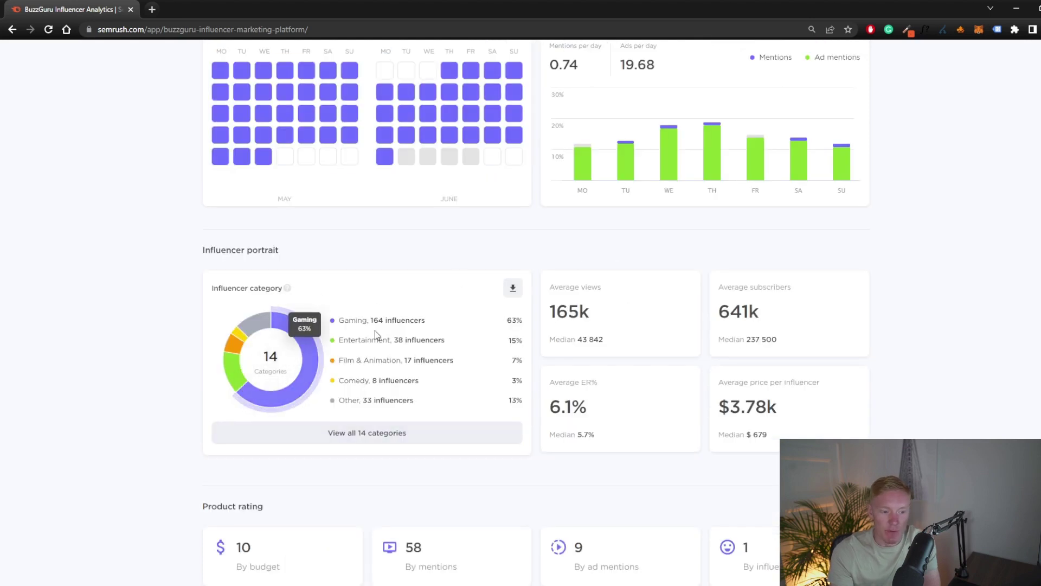
{"action": "left_click_drag", "start_coordinate": [353, 320], "coordinate": [319, 322]}
{"action": "left_click", "coordinate": [426, 320]}
{"action": "left_click", "coordinate": [385, 320]}
{"action": "double_click", "coordinate": [339, 321]}
{"action": "left_click", "coordinate": [402, 330]}
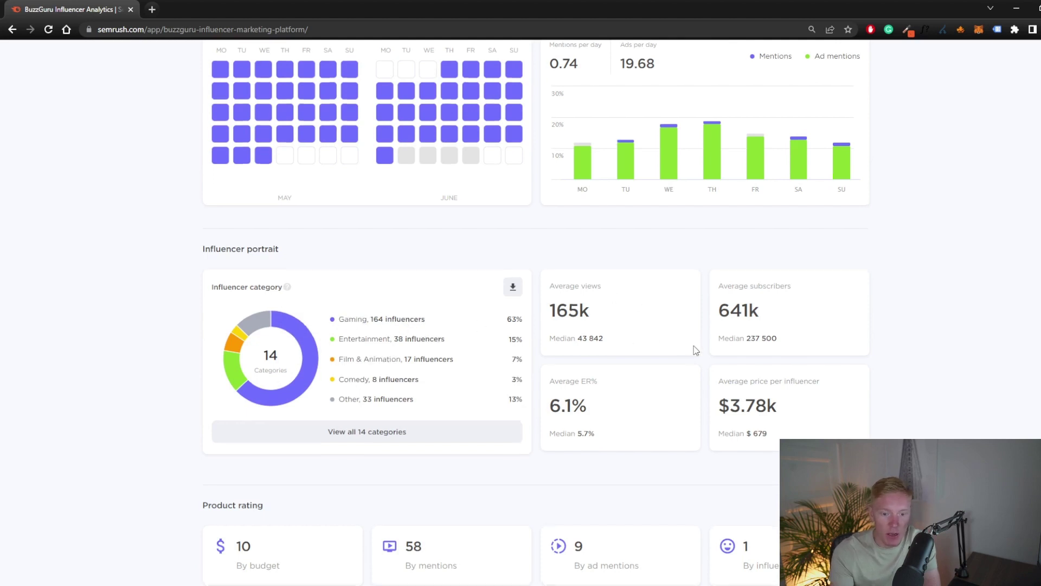
- Look through the app's product rating, publications examples and most popular videos, and return to the start of the report
{"action": "scroll", "coordinate": [692, 349], "scroll_direction": "down", "scroll_amount": 3}
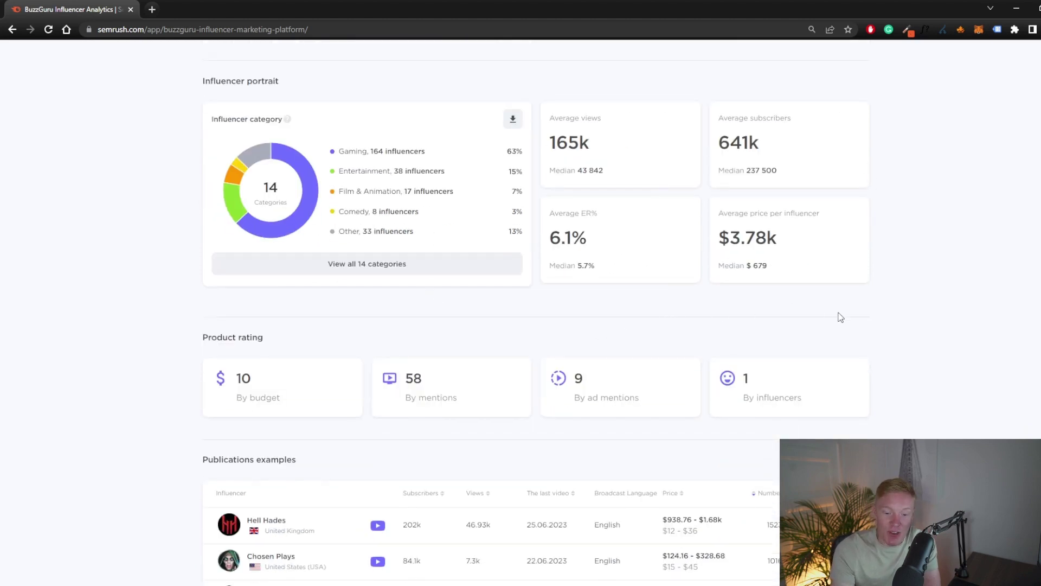
{"action": "scroll", "coordinate": [839, 317], "scroll_direction": "down", "scroll_amount": 5}
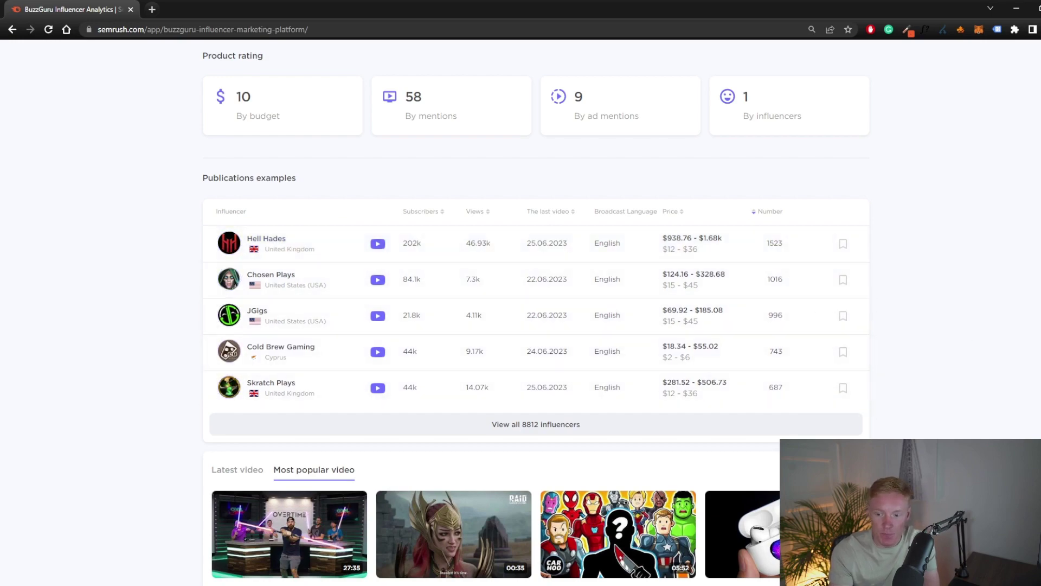
{"action": "scroll", "coordinate": [854, 174], "scroll_direction": "down", "scroll_amount": 5}
{"action": "scroll", "coordinate": [855, 174], "scroll_direction": "up", "scroll_amount": 20}
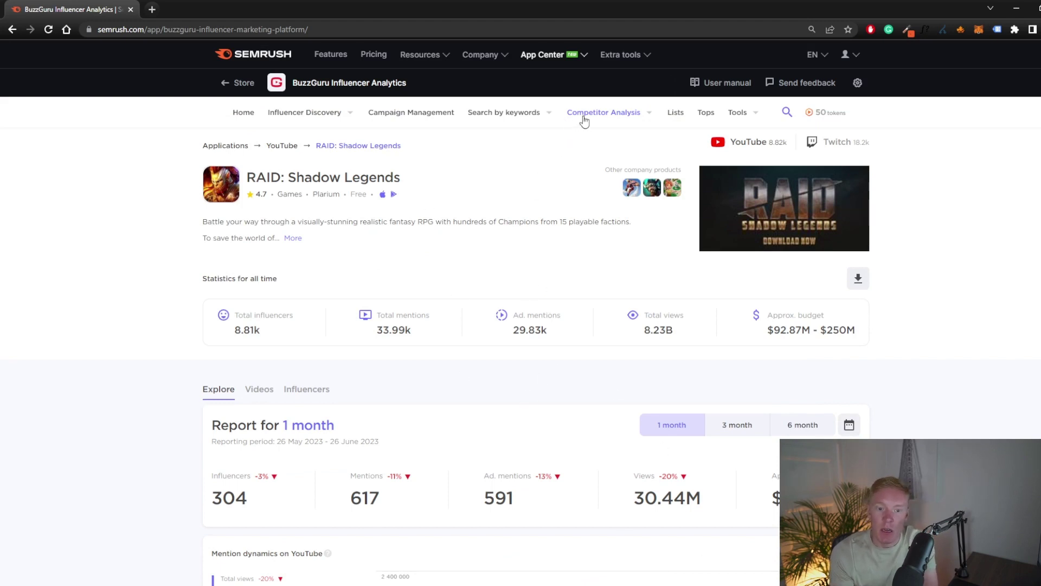
- Open the competitor analysis for websites and review the Sites list with mentions, sponsored posts, categories, influencers and advertising budgets
{"action": "mouse_move", "coordinate": [583, 118]}
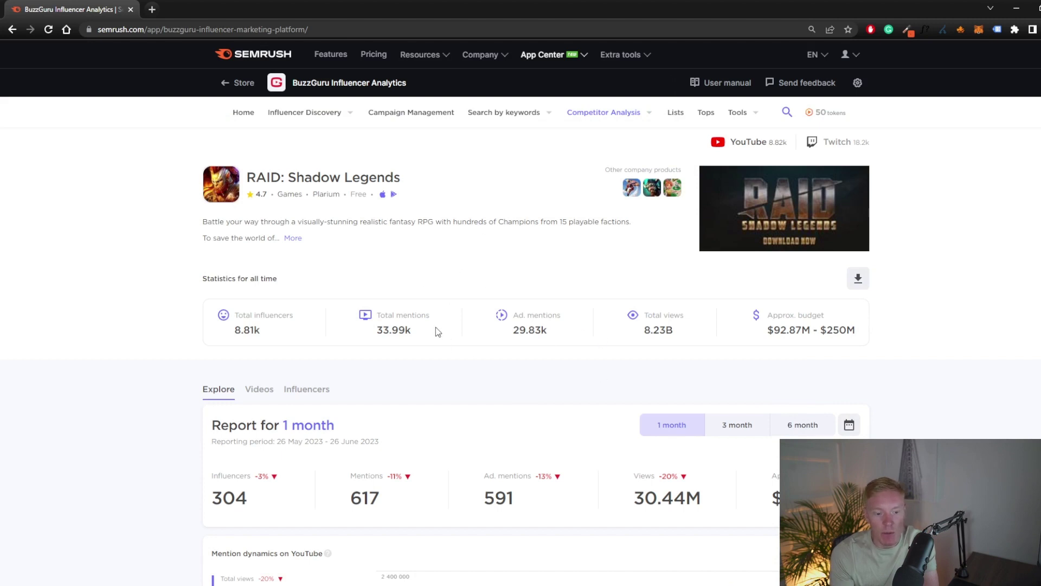
{"action": "scroll", "coordinate": [458, 283], "scroll_direction": "down", "scroll_amount": 2}
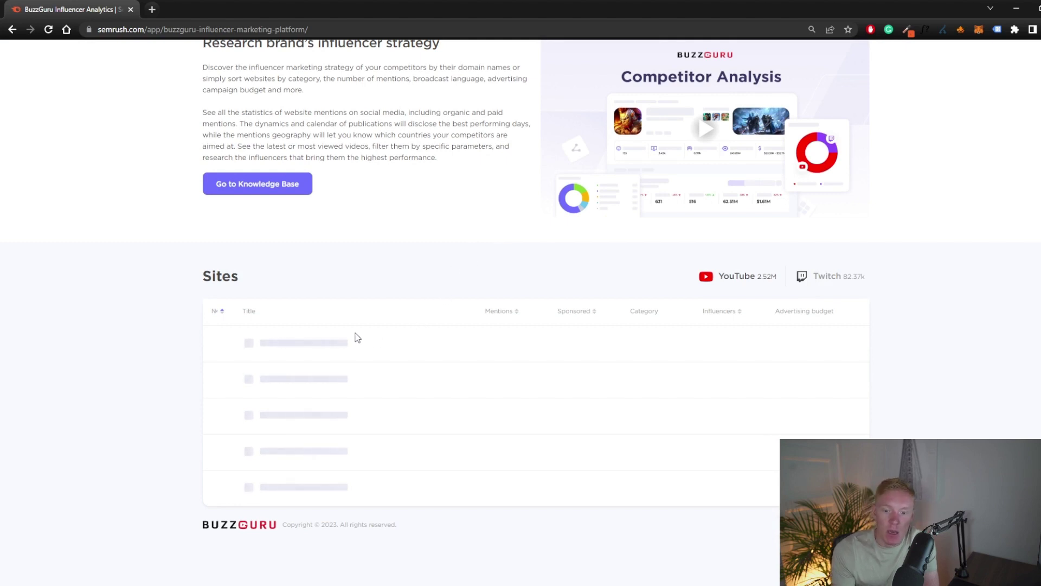
{"action": "scroll", "coordinate": [379, 308], "scroll_direction": "up", "scroll_amount": 2}
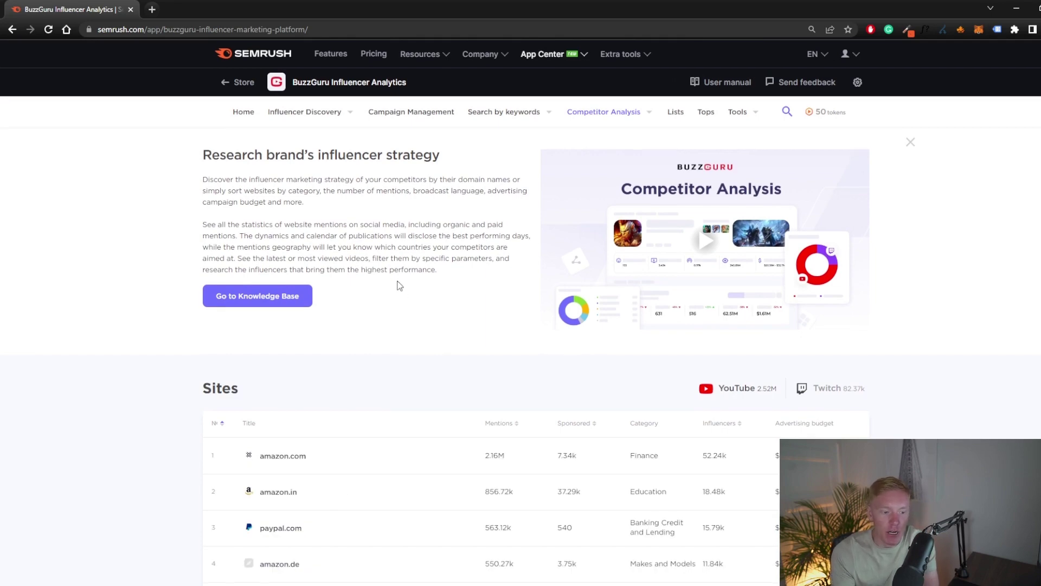
{"action": "scroll", "coordinate": [503, 458], "scroll_direction": "down", "scroll_amount": 4}
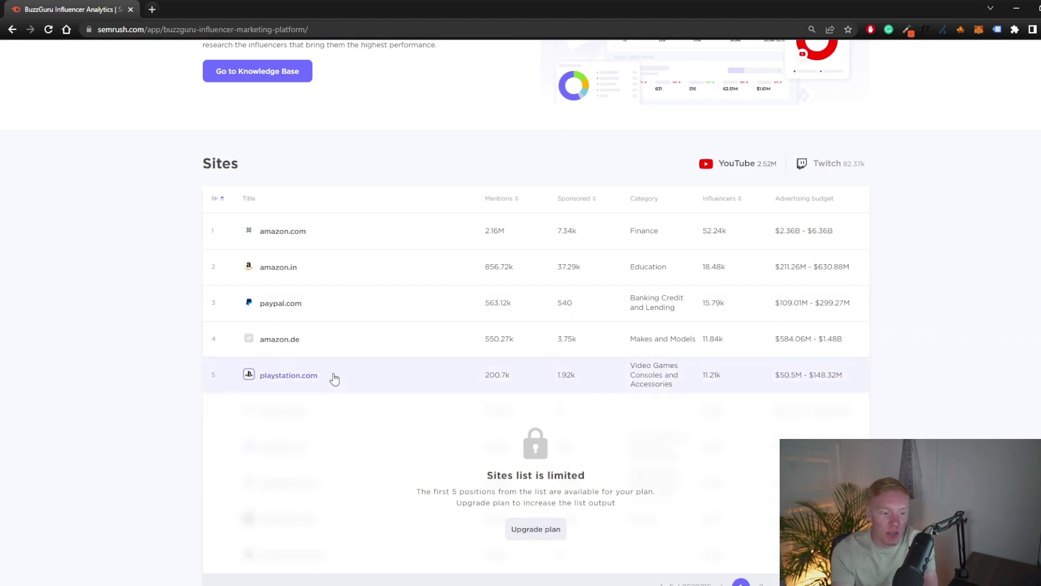
{"action": "scroll", "coordinate": [332, 376], "scroll_direction": "up", "scroll_amount": 2}
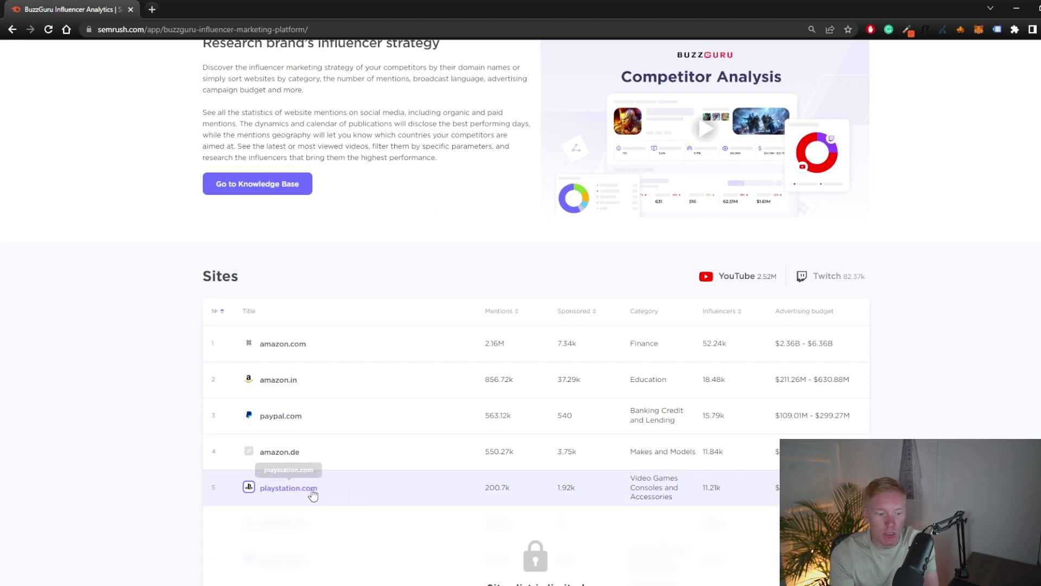
{"action": "scroll", "coordinate": [315, 491], "scroll_direction": "up", "scroll_amount": 1}
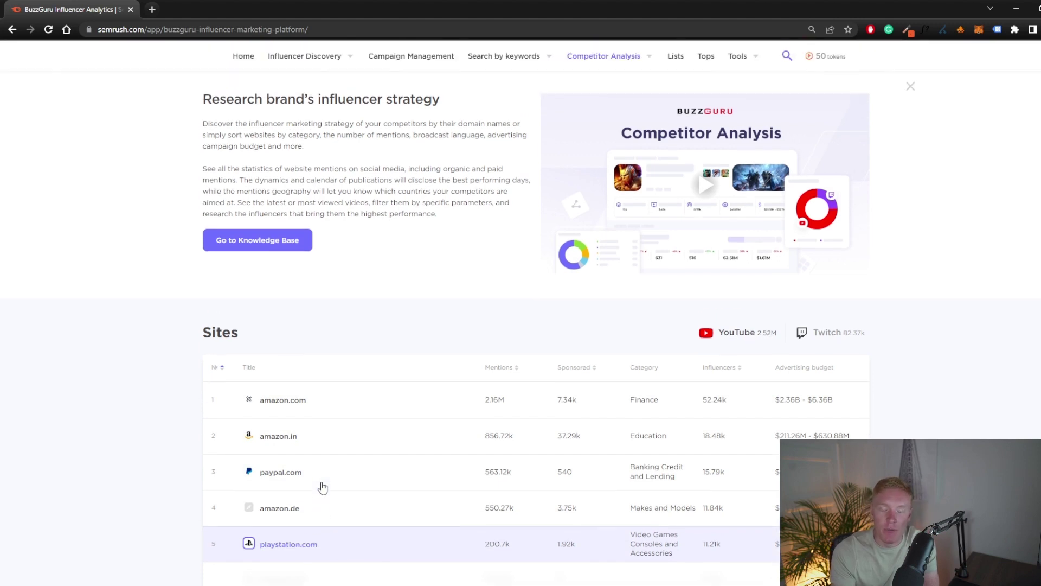
{"action": "scroll", "coordinate": [342, 484], "scroll_direction": "up", "scroll_amount": 1}
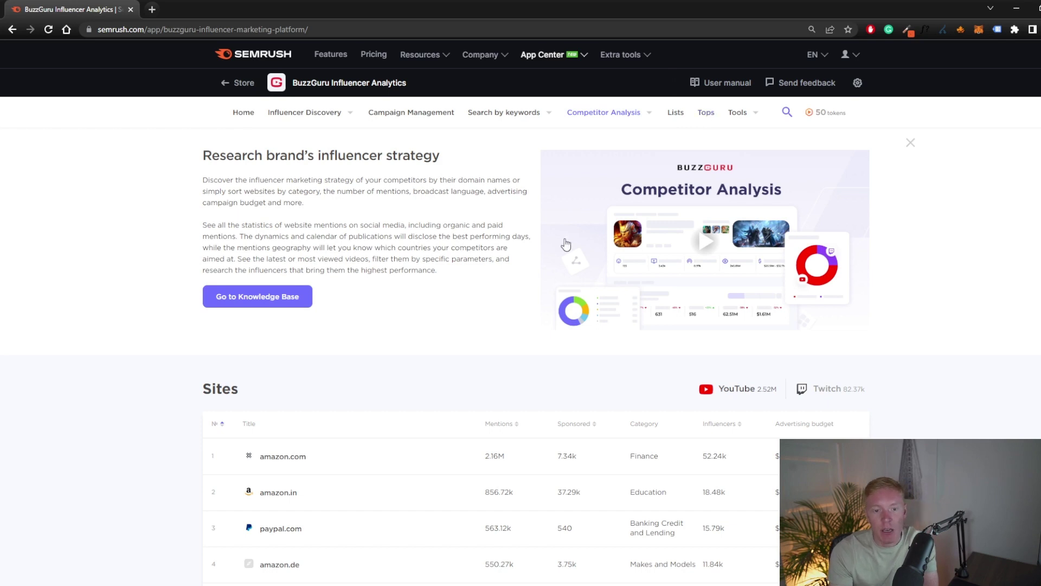
- Open the Tops rankings and look through the Top 100 Popular Influencers on YouTube by subscribers
{"action": "left_click", "coordinate": [705, 114]}
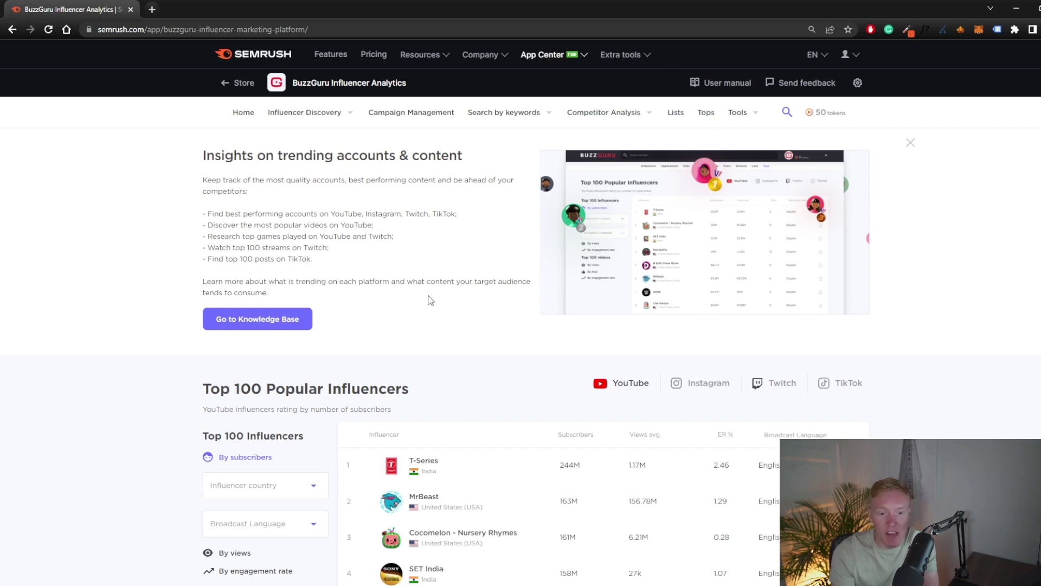
{"action": "scroll", "coordinate": [444, 295], "scroll_direction": "down", "scroll_amount": 1}
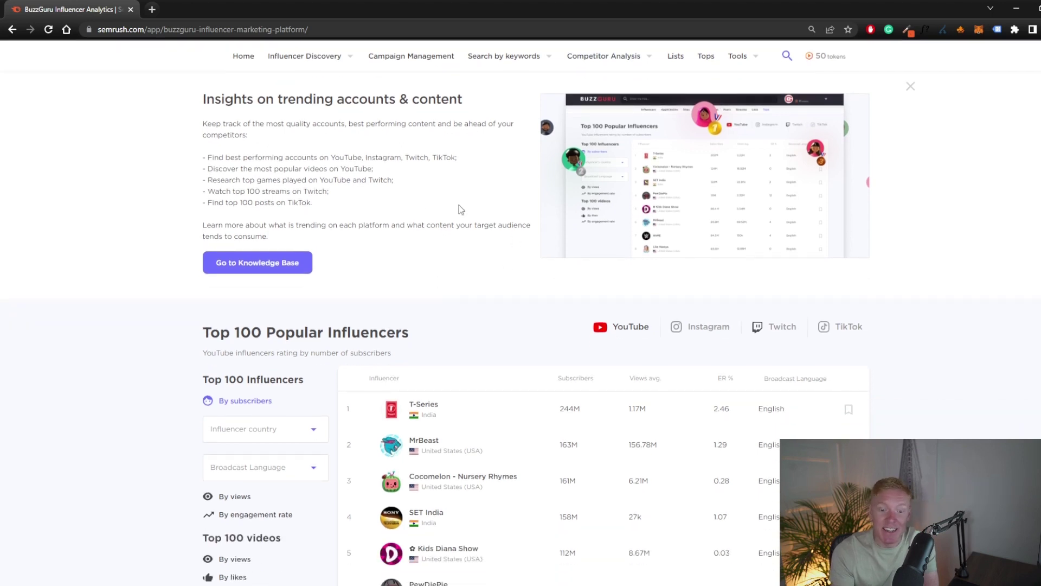
{"action": "scroll", "coordinate": [564, 310], "scroll_direction": "down", "scroll_amount": 1}
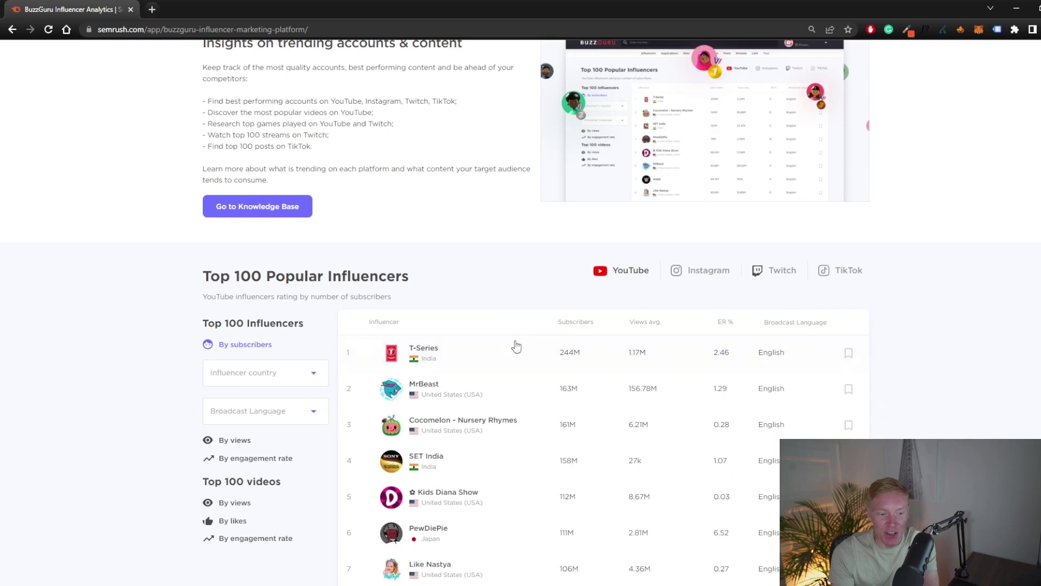
{"action": "scroll", "coordinate": [488, 311], "scroll_direction": "down", "scroll_amount": 2}
{"action": "scroll", "coordinate": [543, 444], "scroll_direction": "down", "scroll_amount": 2}
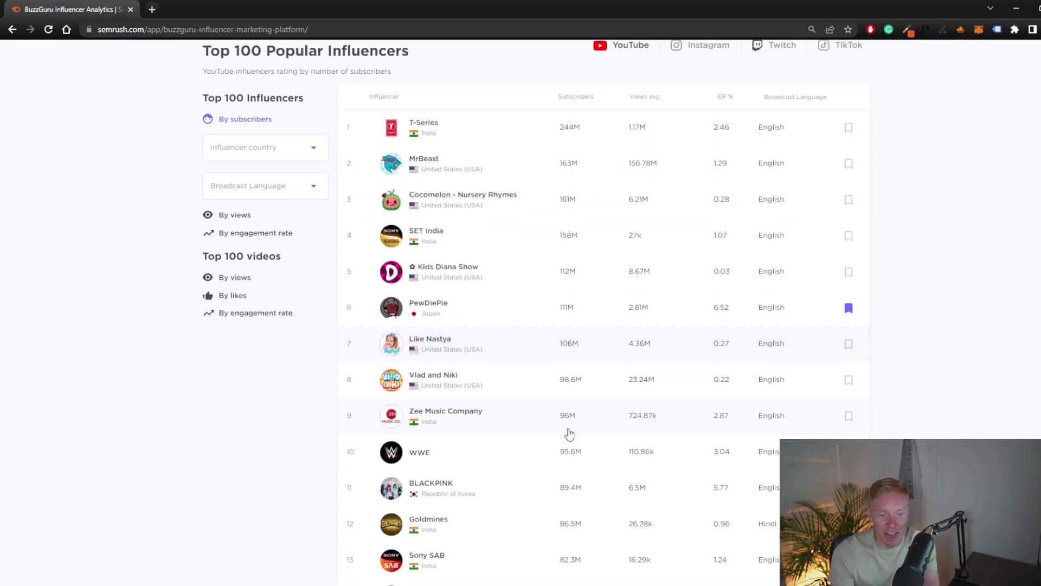
{"action": "scroll", "coordinate": [462, 251], "scroll_direction": "up", "scroll_amount": 5}
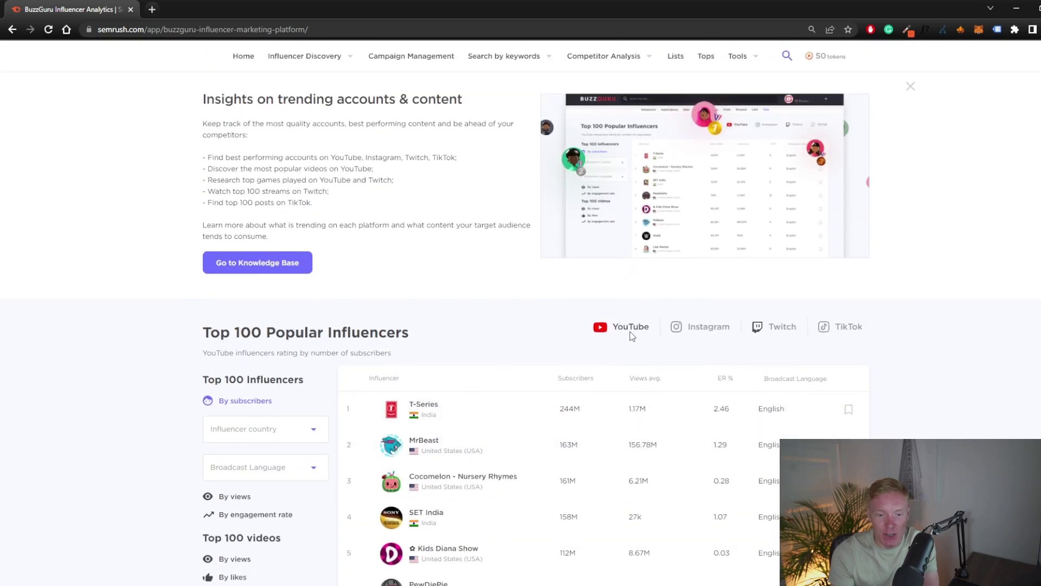
{"action": "scroll", "coordinate": [581, 317], "scroll_direction": "up", "scroll_amount": 1}
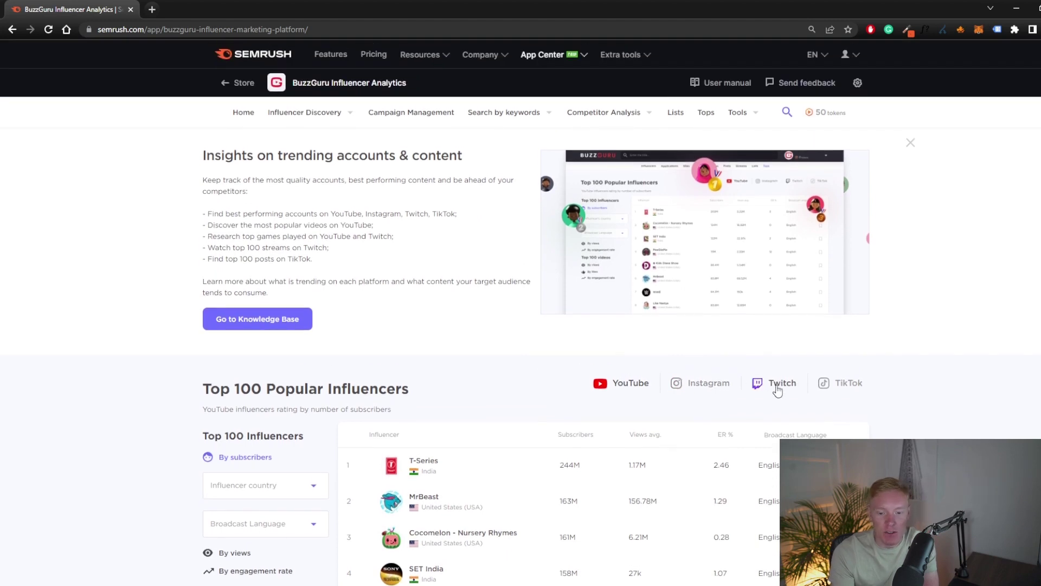